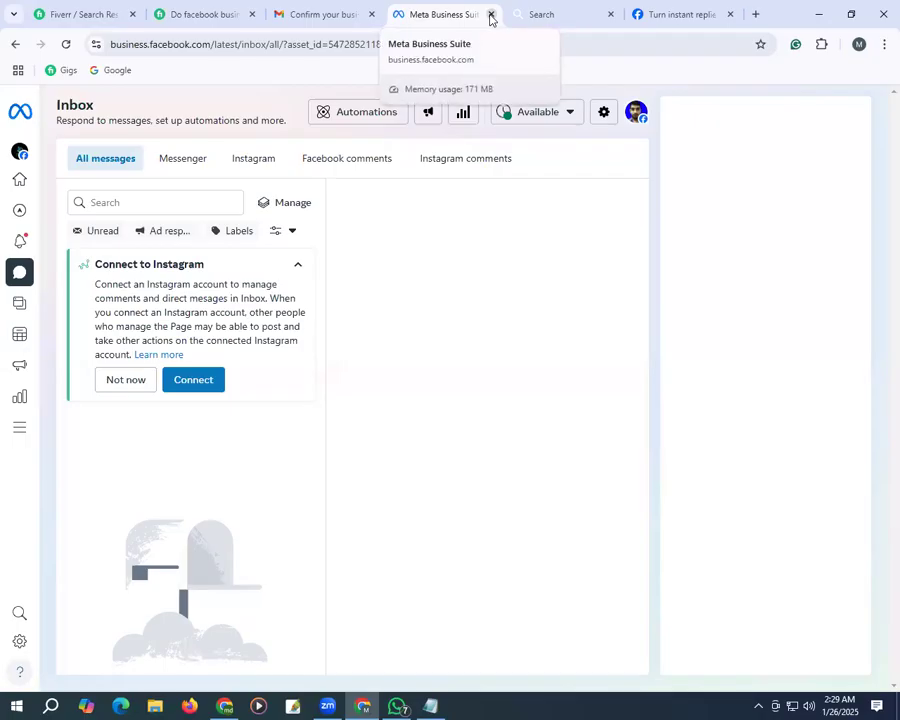
# Close the Meta Business Suite inbox and compare the Facebook business page gig's packages on Fiverr, highlighting Premium's "Instant responder+SEO Friendly Optimization".
pyautogui.click(491, 15)
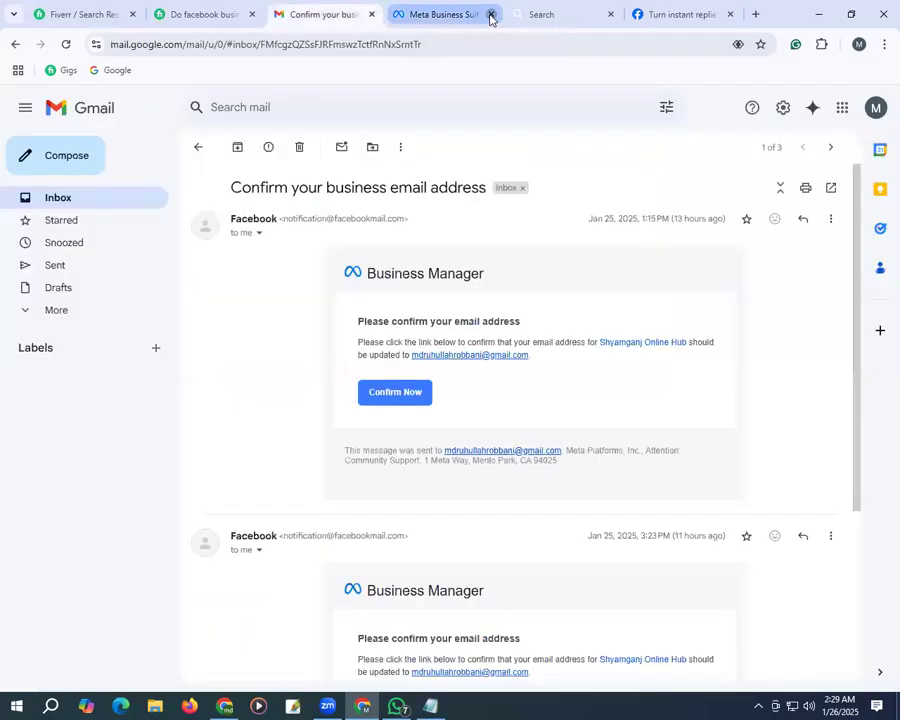
pyautogui.click(209, 15)
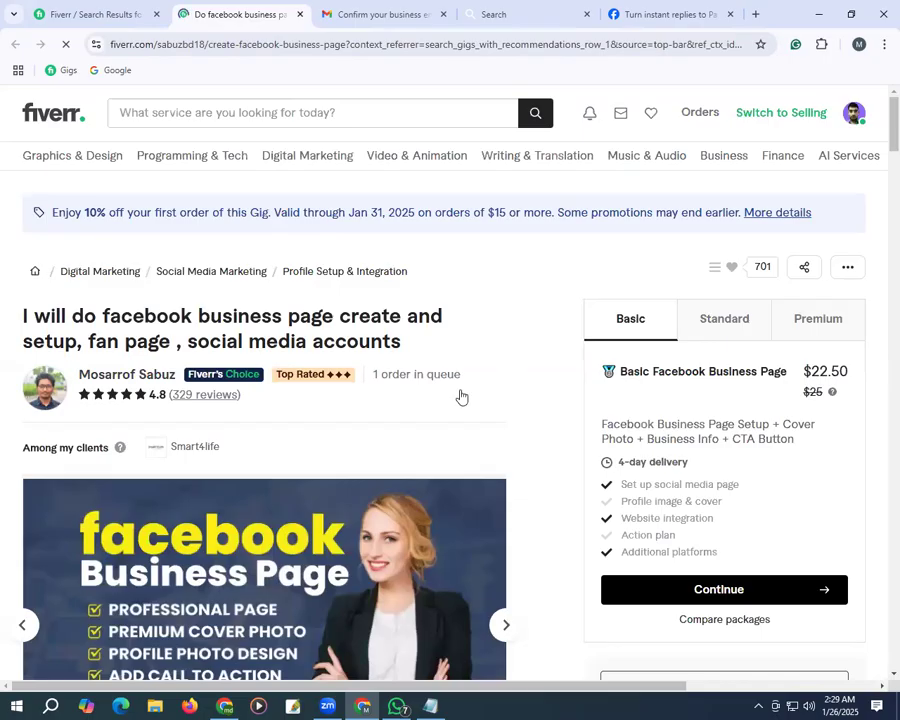
pyautogui.click(821, 330)
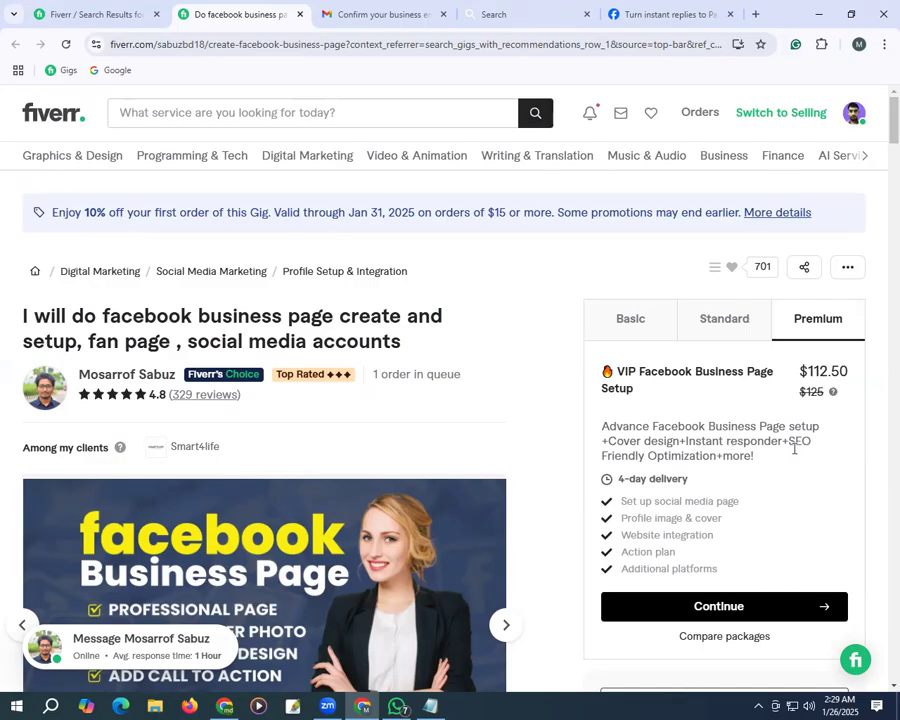
pyautogui.click(736, 321)
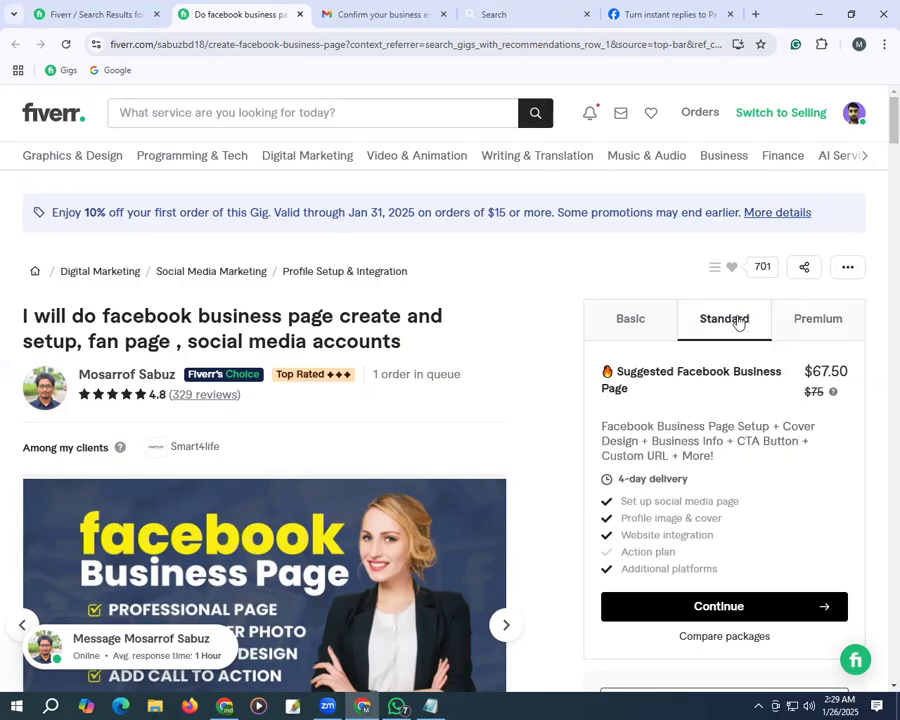
pyautogui.click(634, 327)
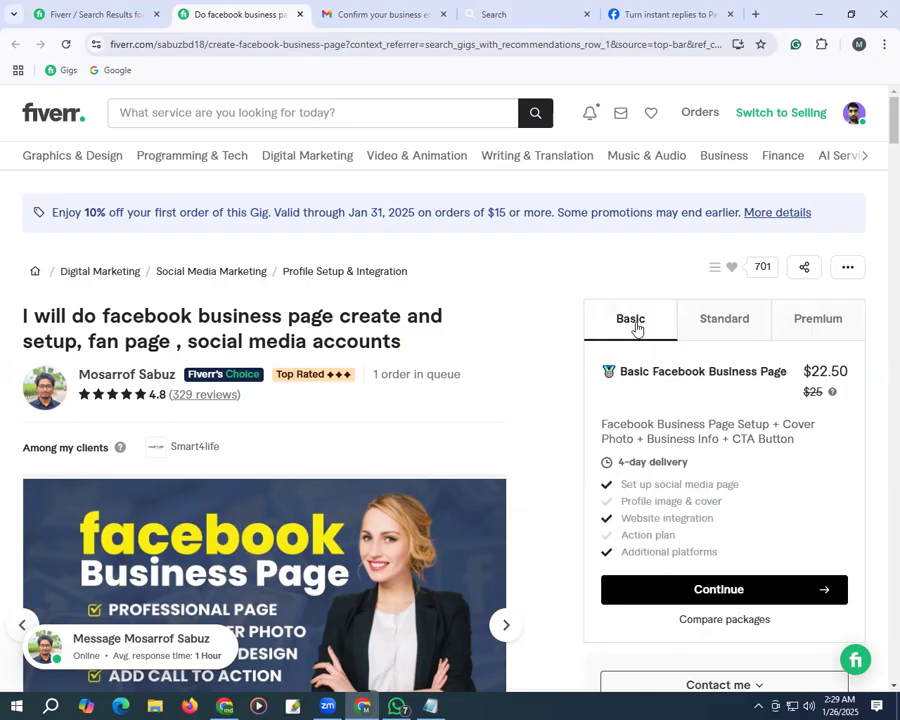
pyautogui.click(731, 335)
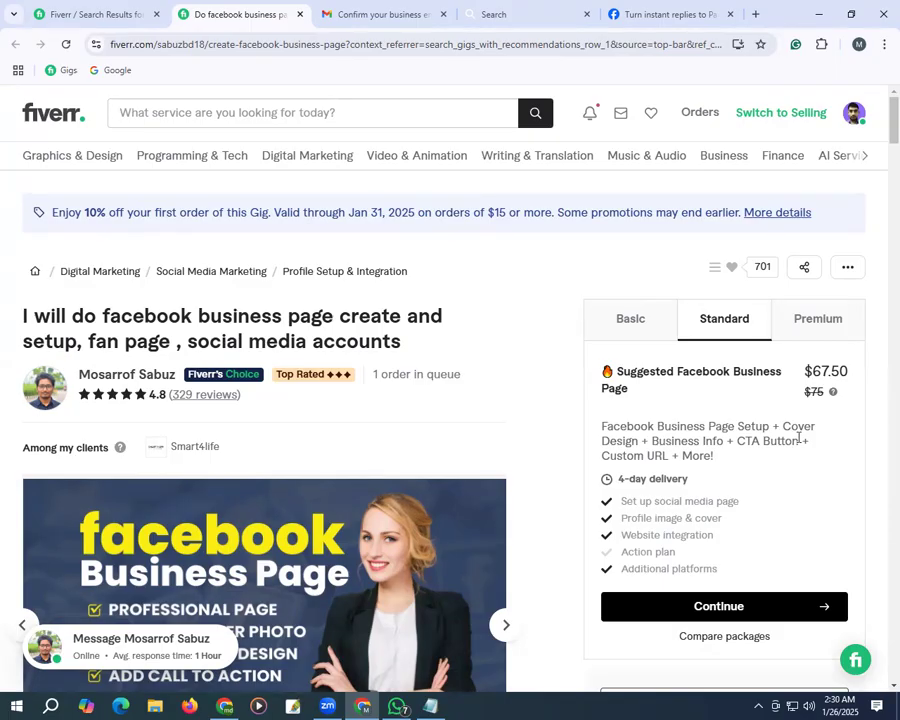
pyautogui.click(815, 331)
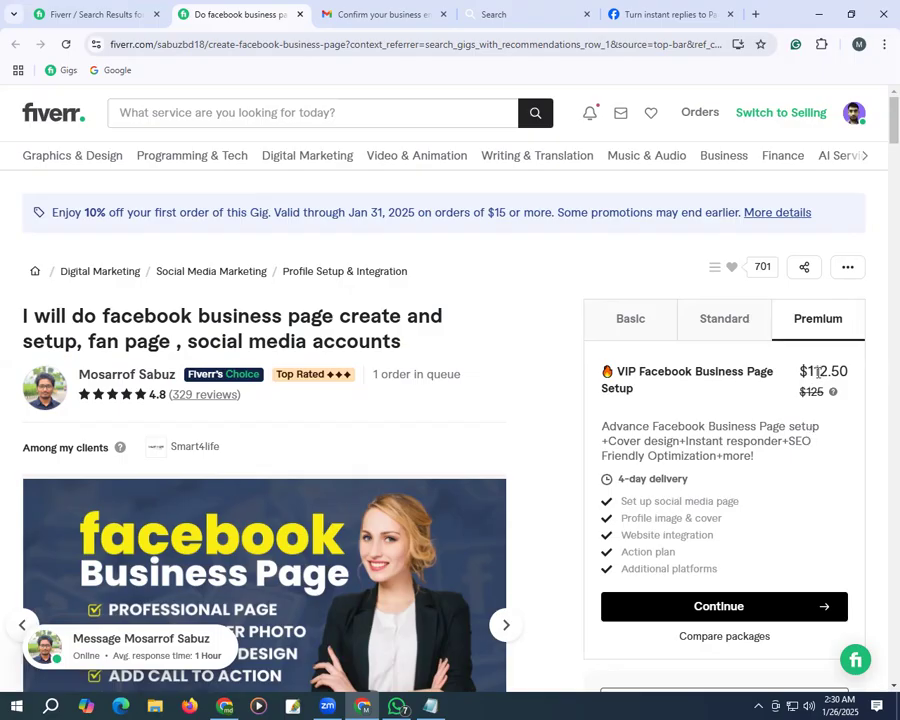
pyautogui.moveTo(684, 441); pyautogui.dragTo(716, 460)
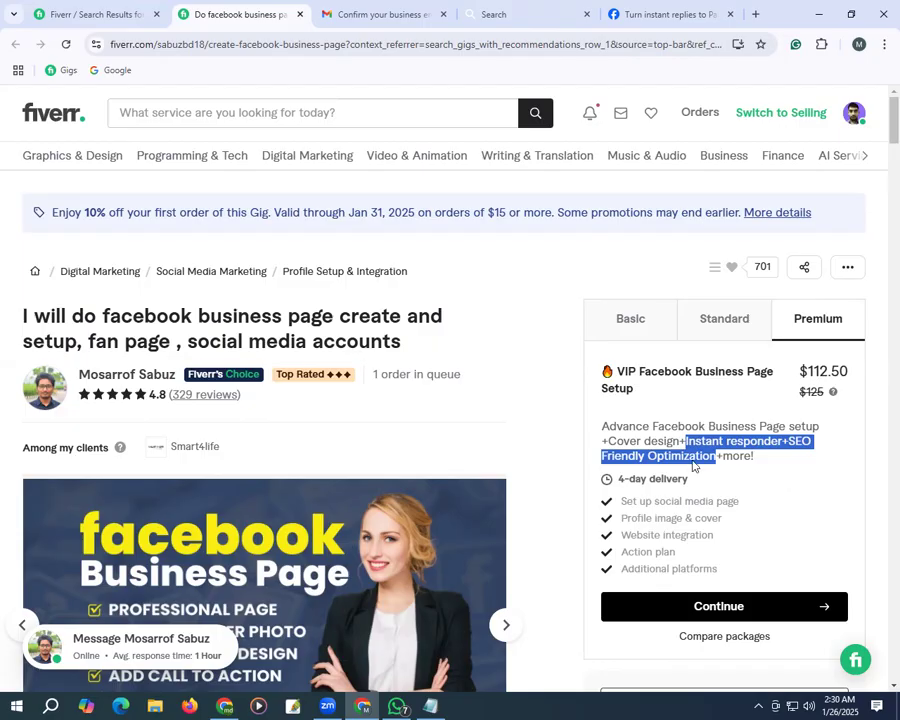
# Close the open instant replies help article and load the same Facebook help article in a new browser tab.
pyautogui.click(669, 15)
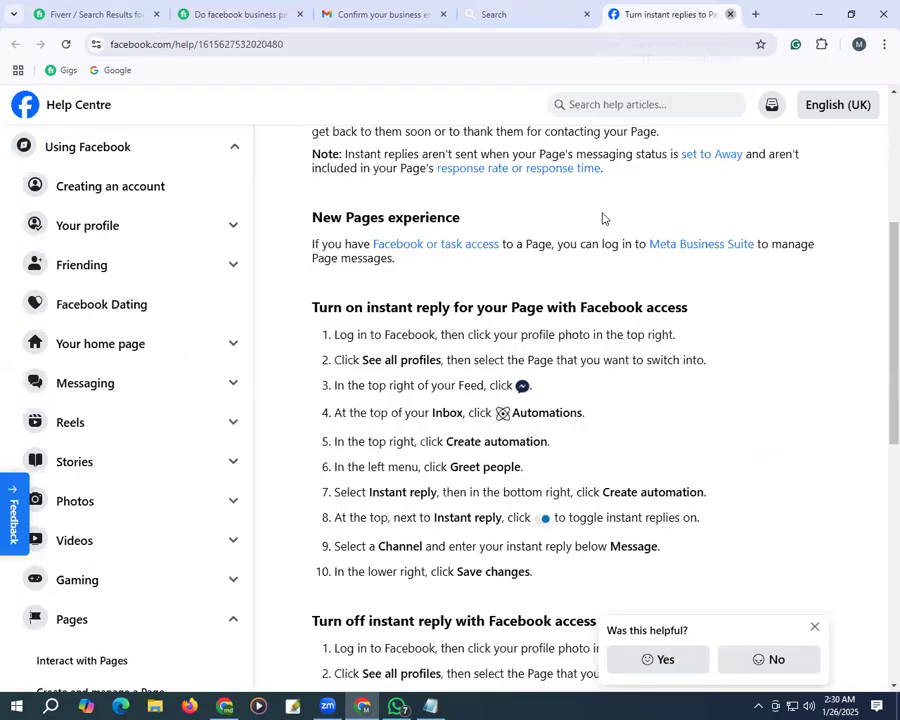
pyautogui.hotkey('ctrl', 'w')
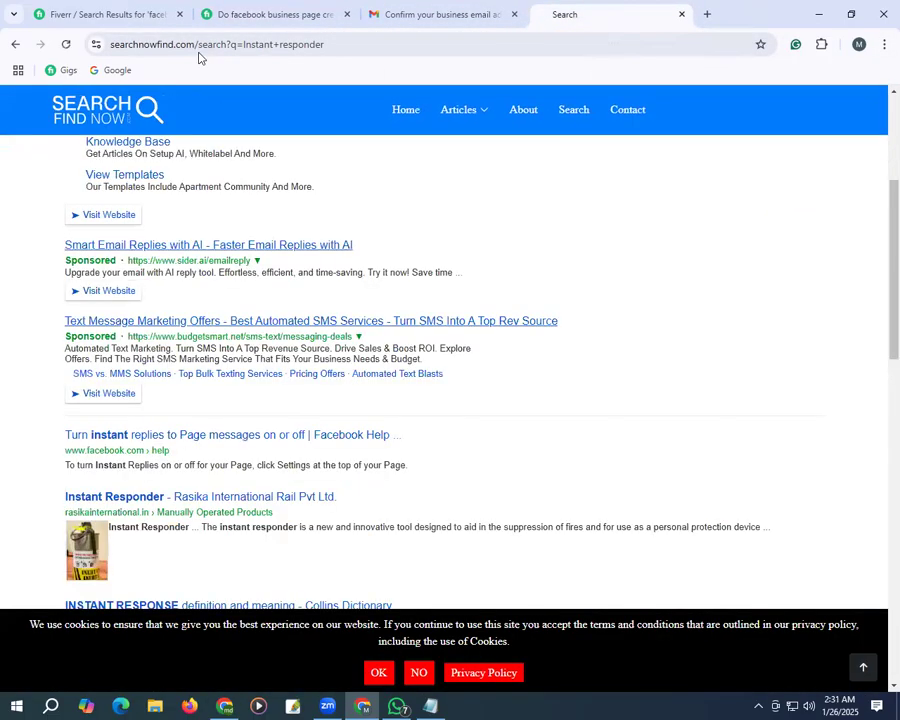
pyautogui.click(707, 15)
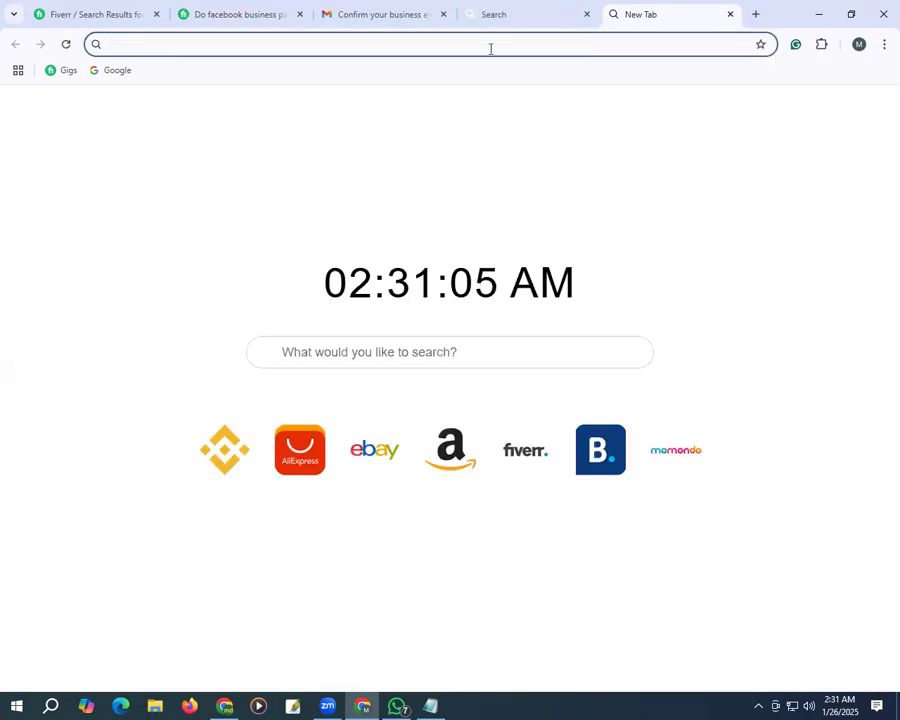
pyautogui.write('face')
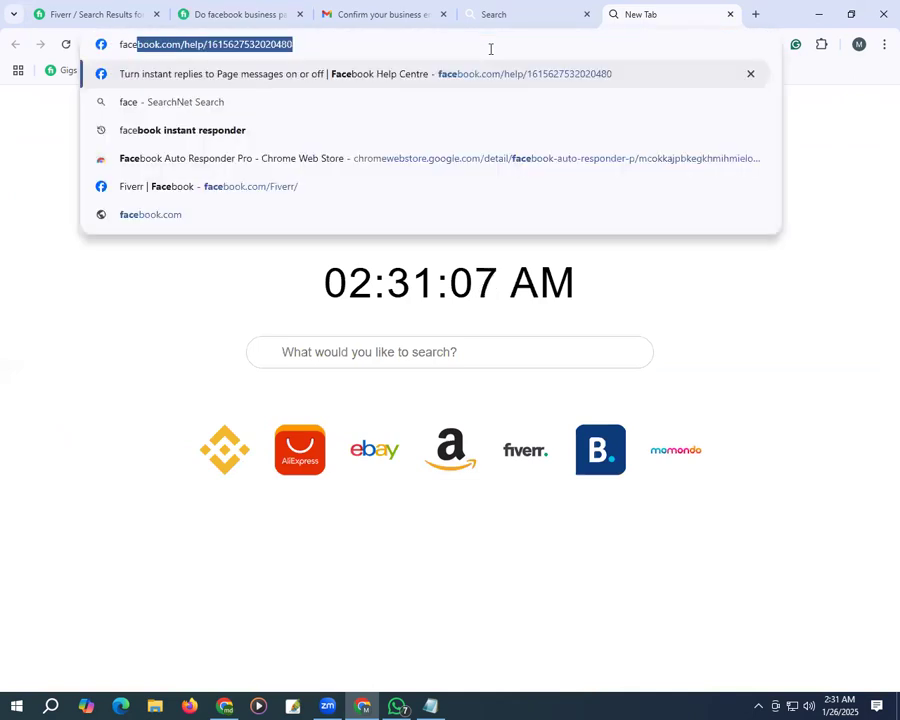
pyautogui.press('Return')
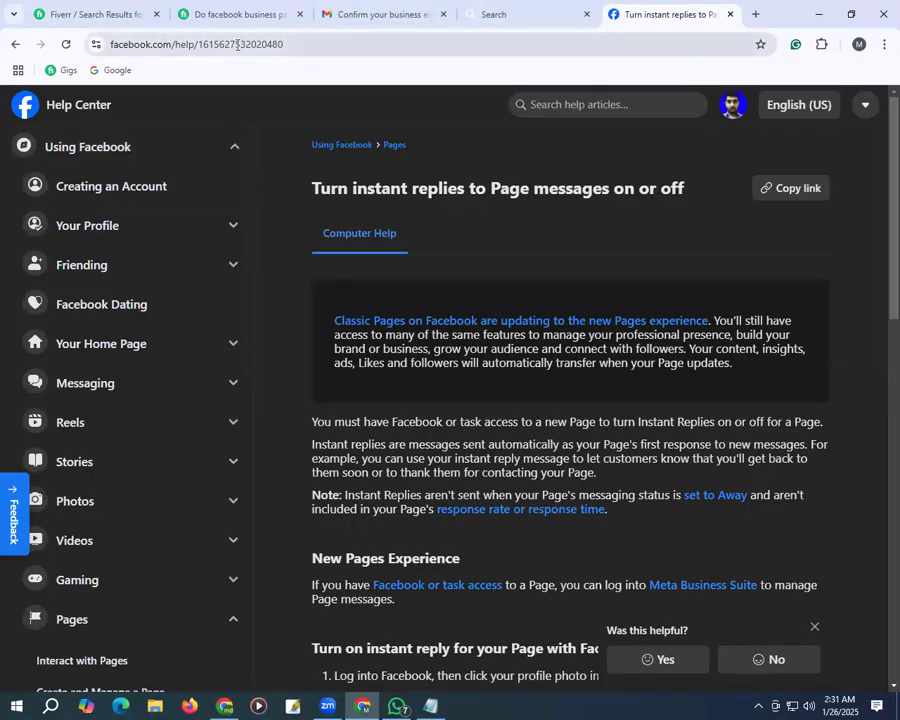
# Replace the help article path in the Facebook address with the account's profile username and load the profile.
pyautogui.click(298, 40)
pyautogui.click(300, 40)
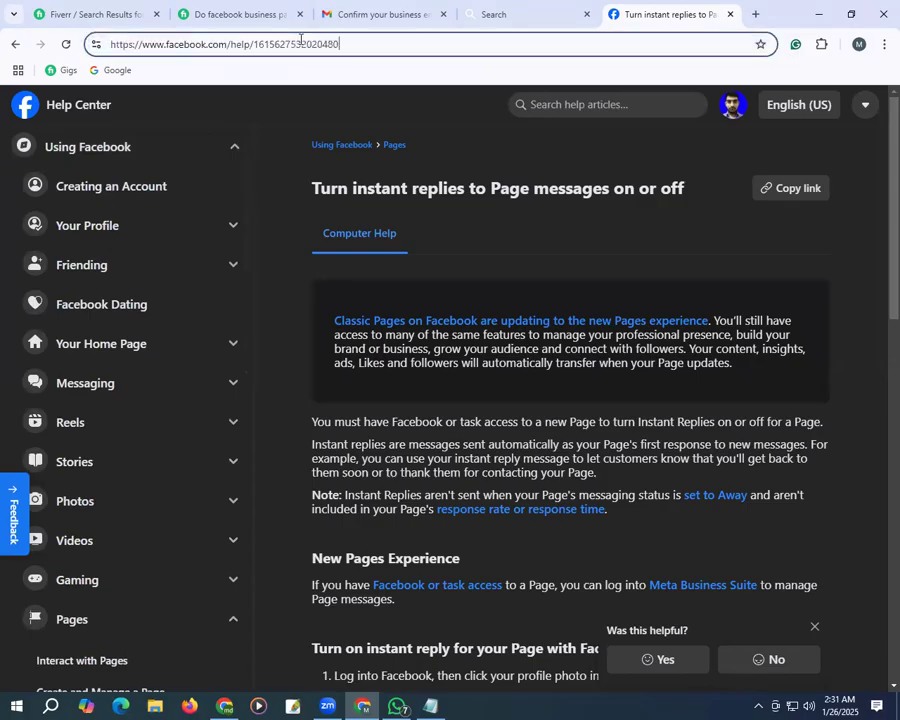
pyautogui.press('BackSpace')
pyautogui.press('BackSpace')
pyautogui.press('BackSpace')
pyautogui.press('BackSpace')
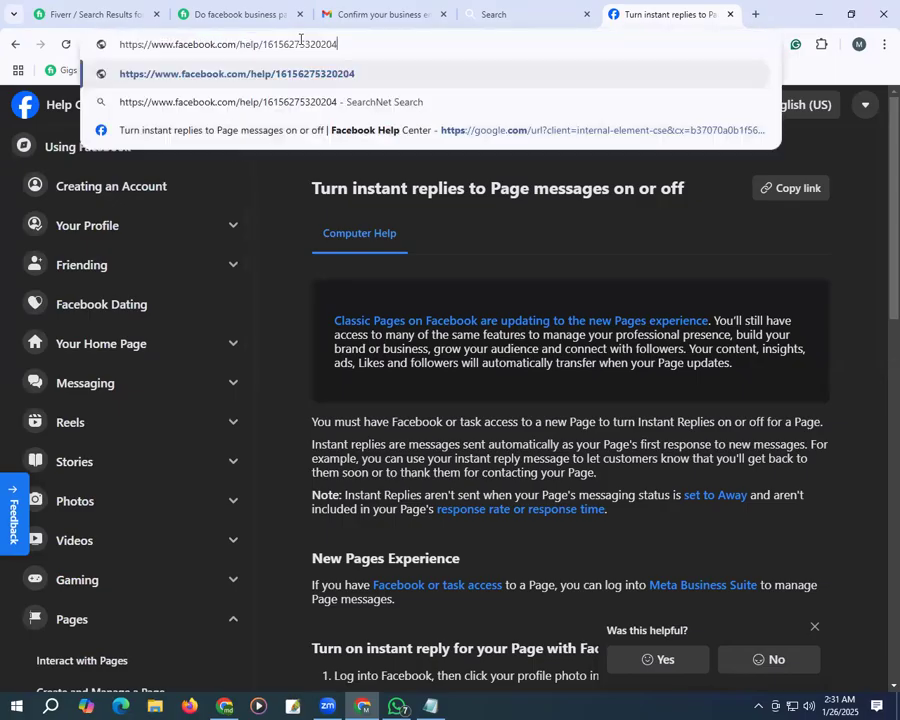
pyautogui.press('BackSpace')
pyautogui.press('BackSpace')
pyautogui.press('BackSpace')
pyautogui.press('BackSpace')
pyautogui.press('BackSpace')
pyautogui.press('BackSpace')
pyautogui.press('BackSpace')
pyautogui.press('BackSpace')
pyautogui.press('BackSpace')
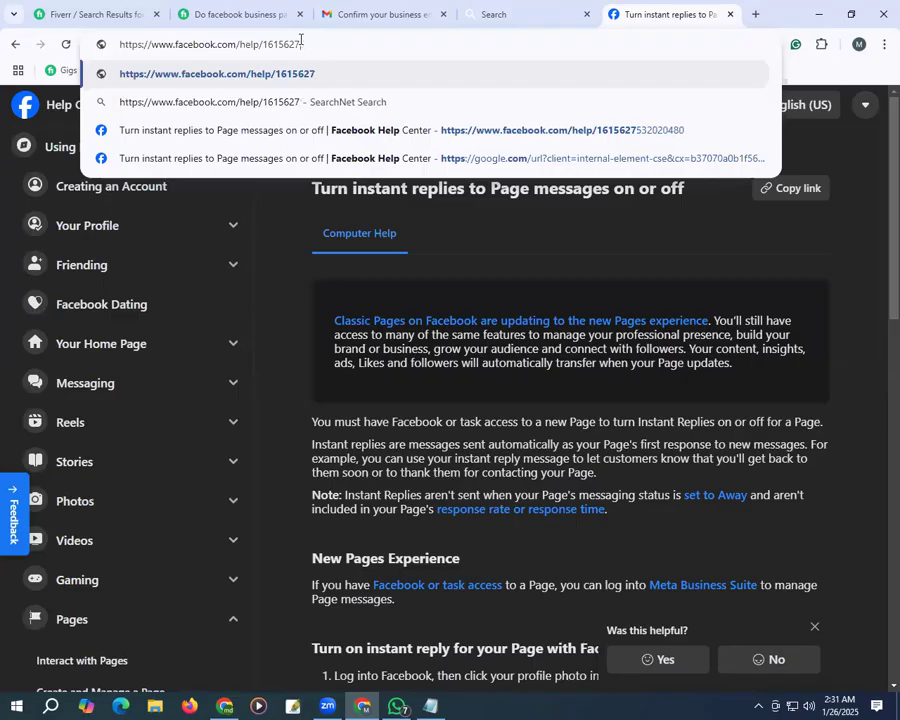
pyautogui.press('BackSpace')
pyautogui.press('BackSpace')
pyautogui.press('BackSpace')
pyautogui.press('BackSpace')
pyautogui.press('BackSpace')
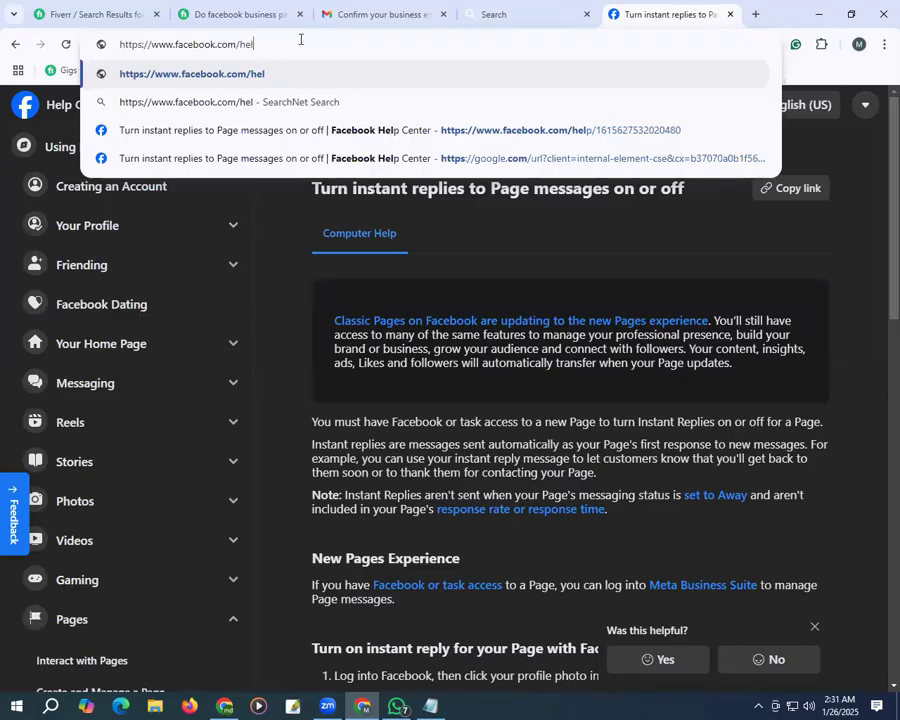
pyautogui.press('BackSpace')
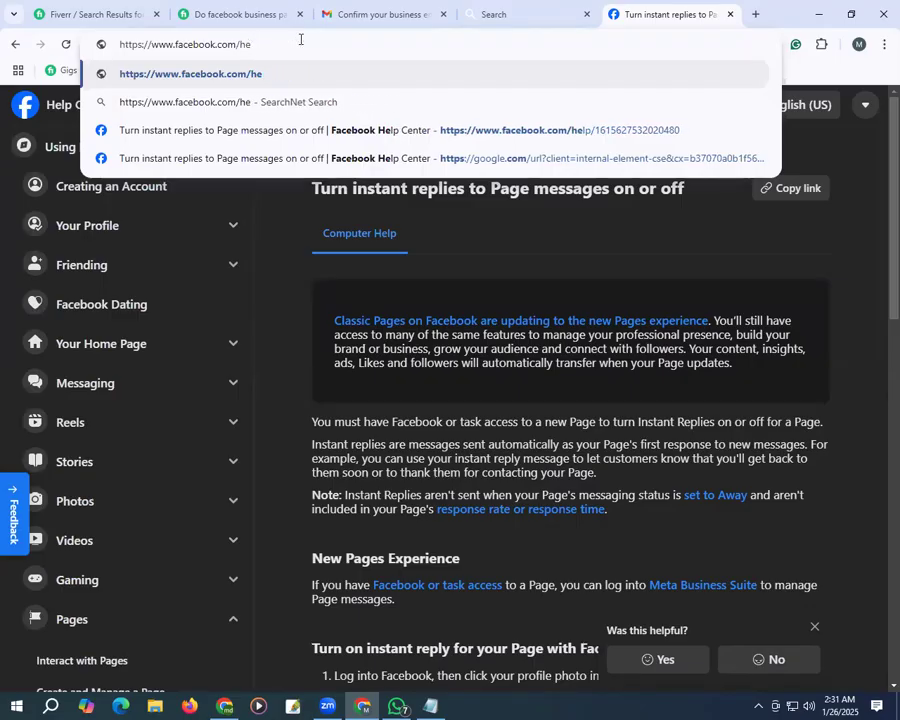
pyautogui.press('BackSpace')
pyautogui.press('BackSpace')
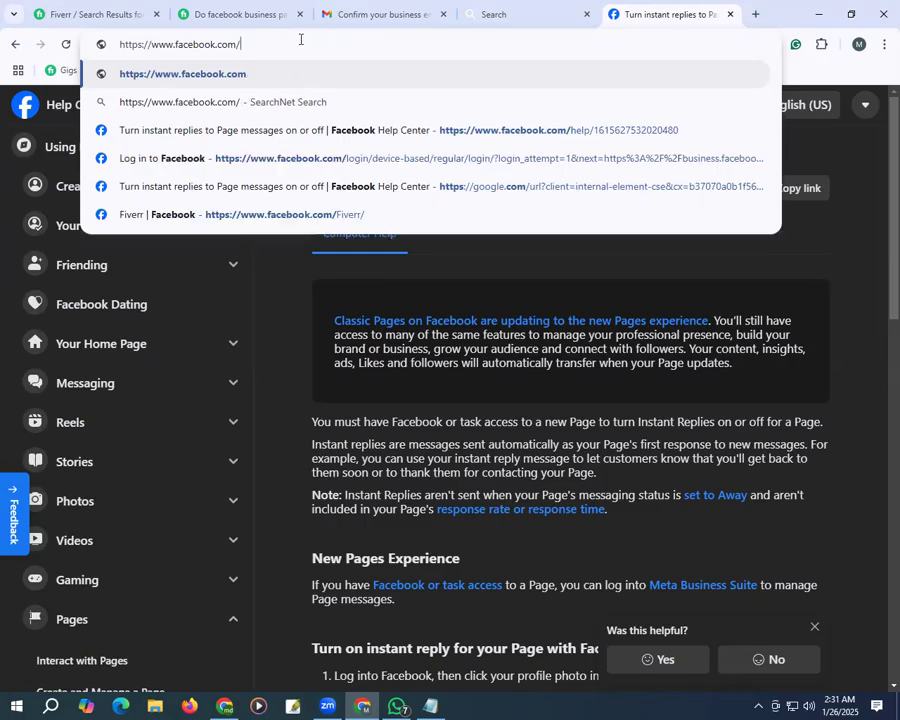
pyautogui.write('R')
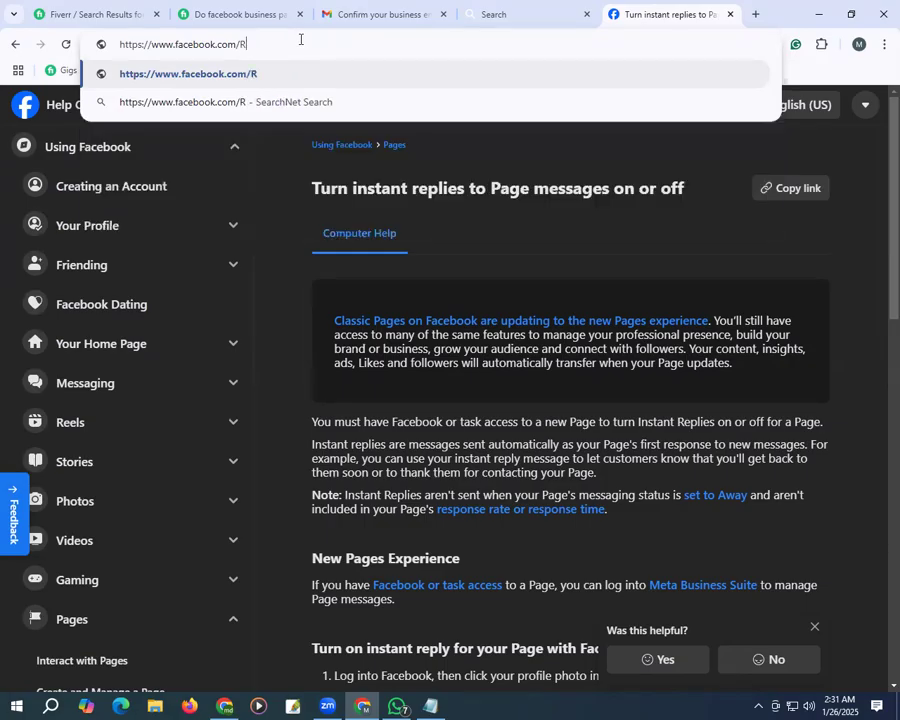
pyautogui.write('uhulla')
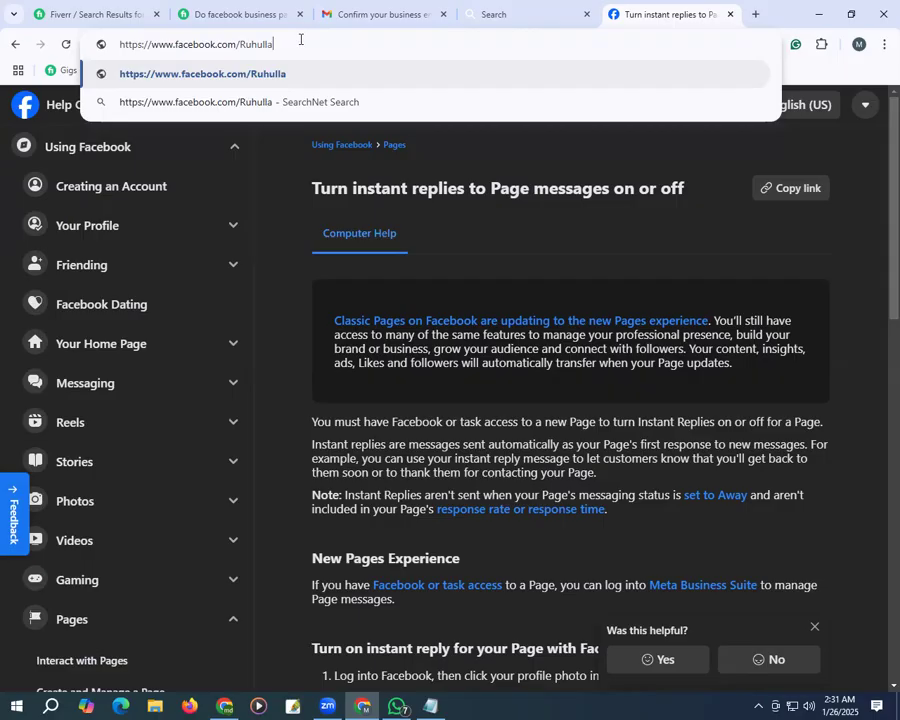
pyautogui.write('h')
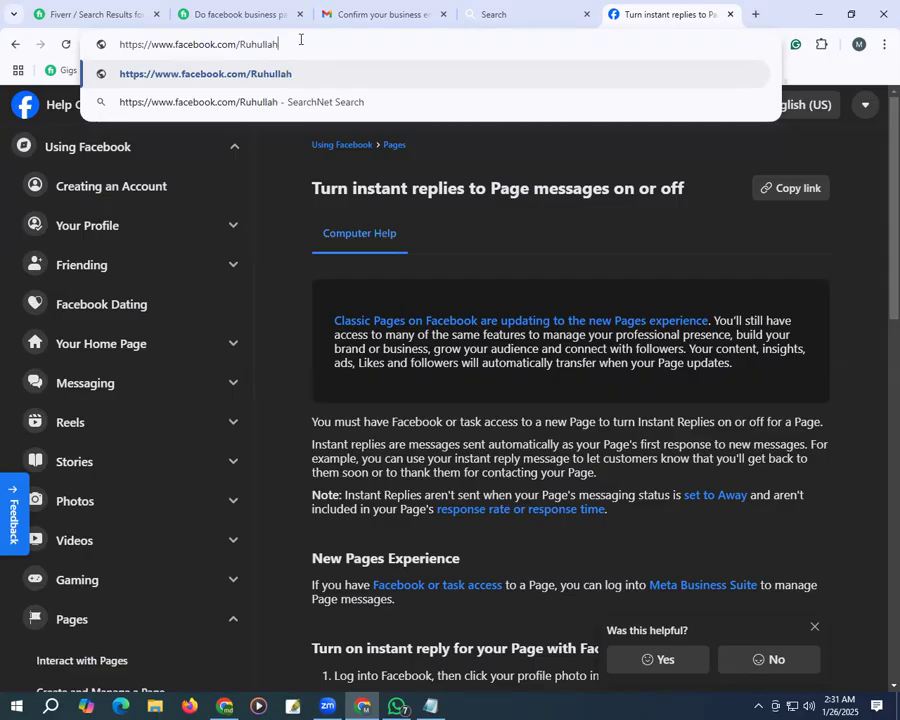
pyautogui.write('72')
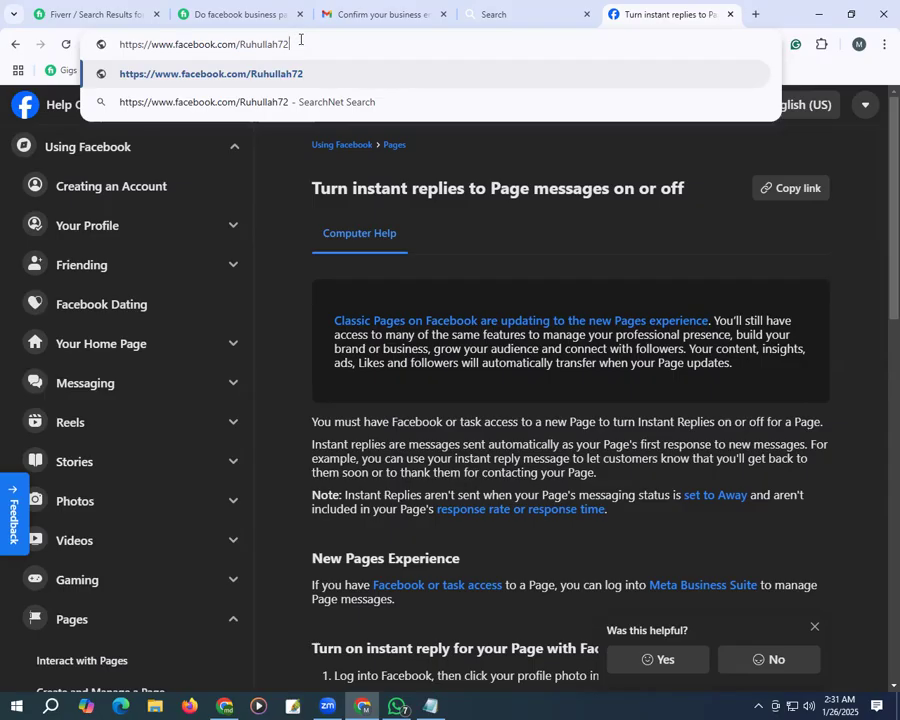
pyautogui.press('Return')
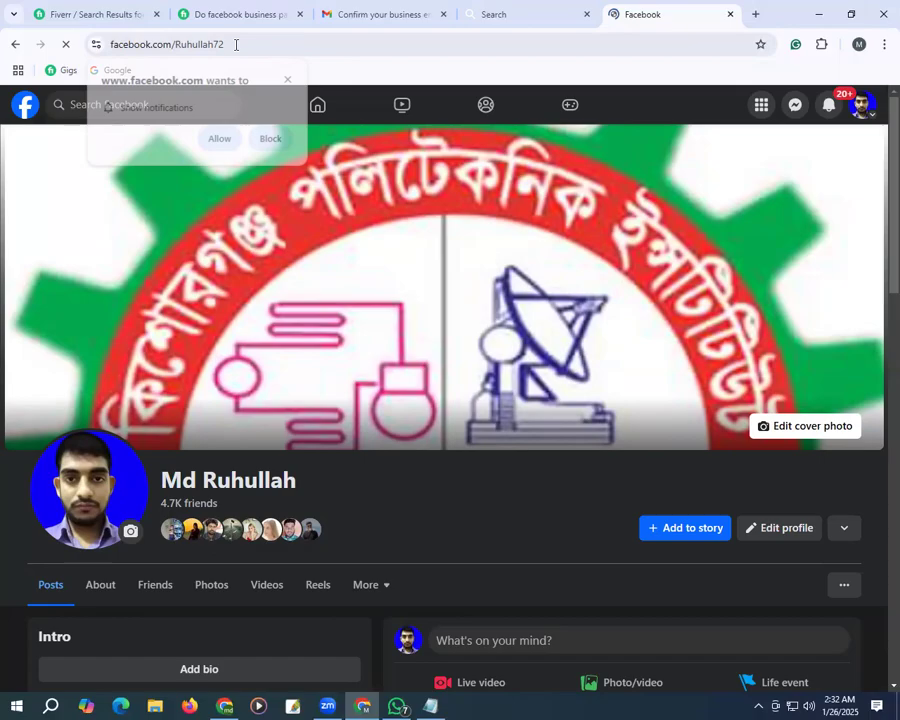
pyautogui.click(236, 44)
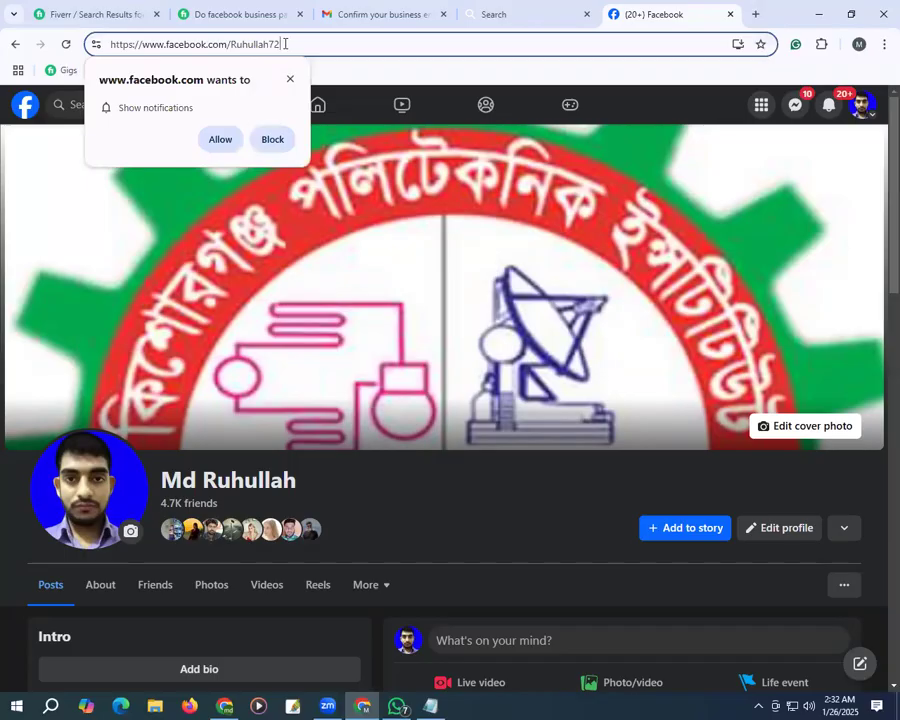
pyautogui.click(285, 44)
pyautogui.press('BackSpace')
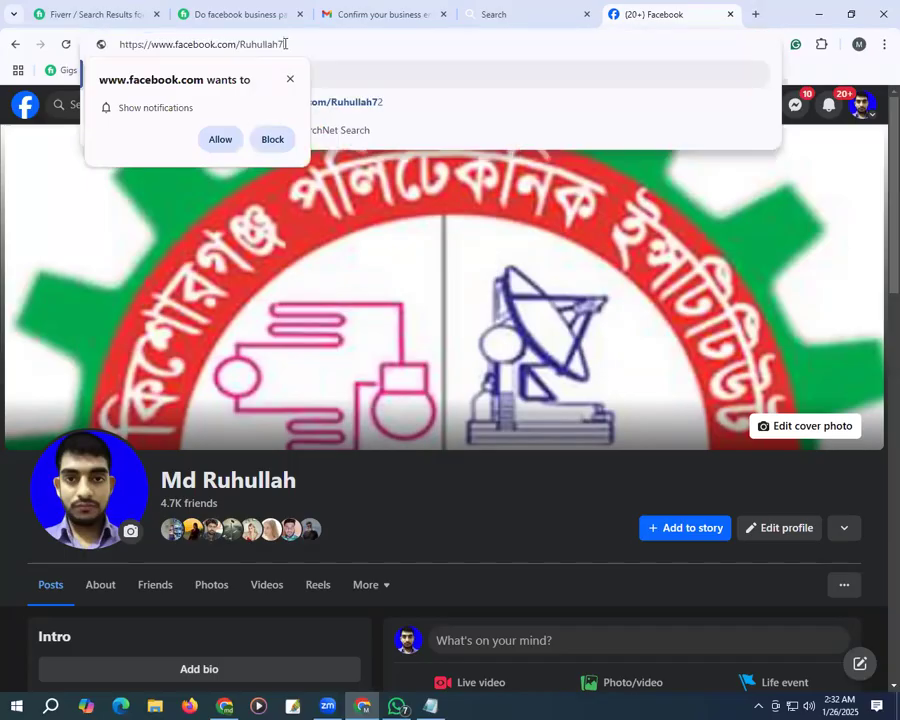
pyautogui.press('BackSpace')
pyautogui.click(228, 141)
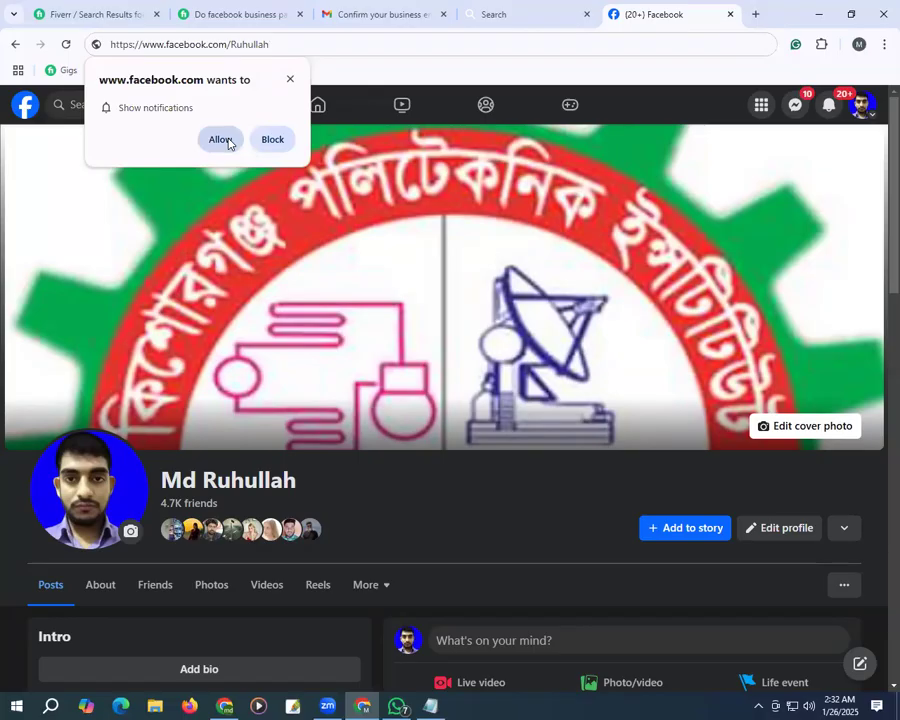
pyautogui.click(221, 140)
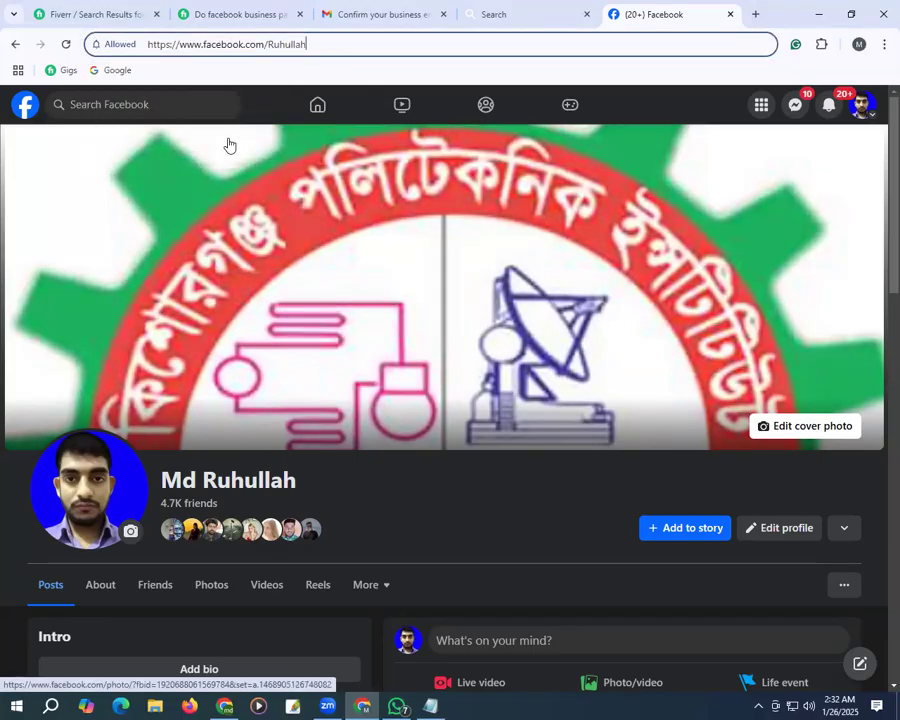
pyautogui.press('BackSpace')
pyautogui.press('BackSpace')
pyautogui.press('BackSpace')
pyautogui.press('BackSpace')
pyautogui.press('BackSpace')
pyautogui.press('BackSpace')
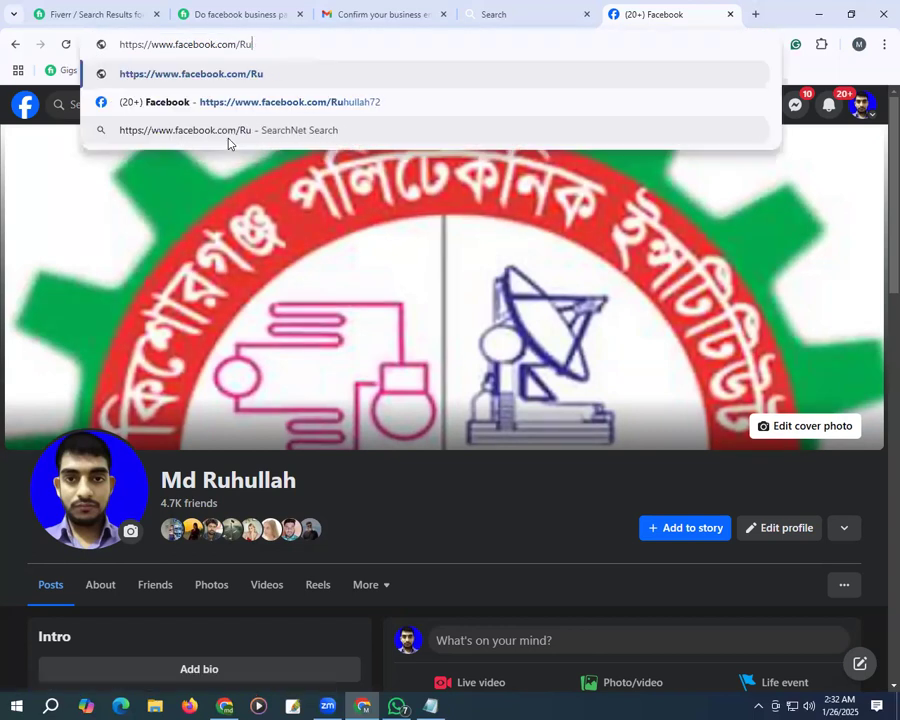
pyautogui.press('BackSpace')
pyautogui.press('BackSpace')
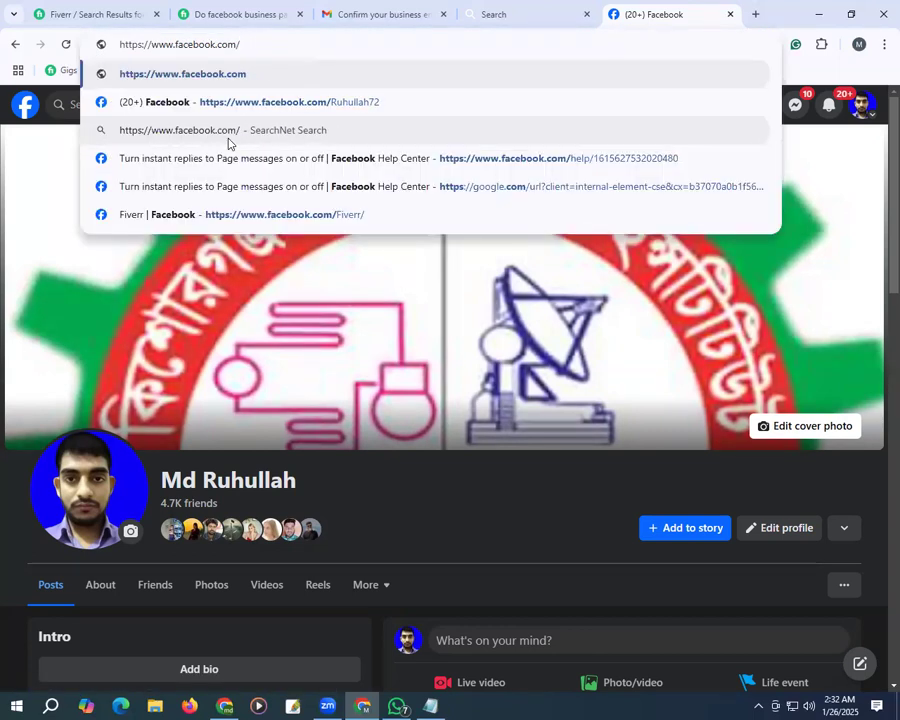
pyautogui.write('sh')
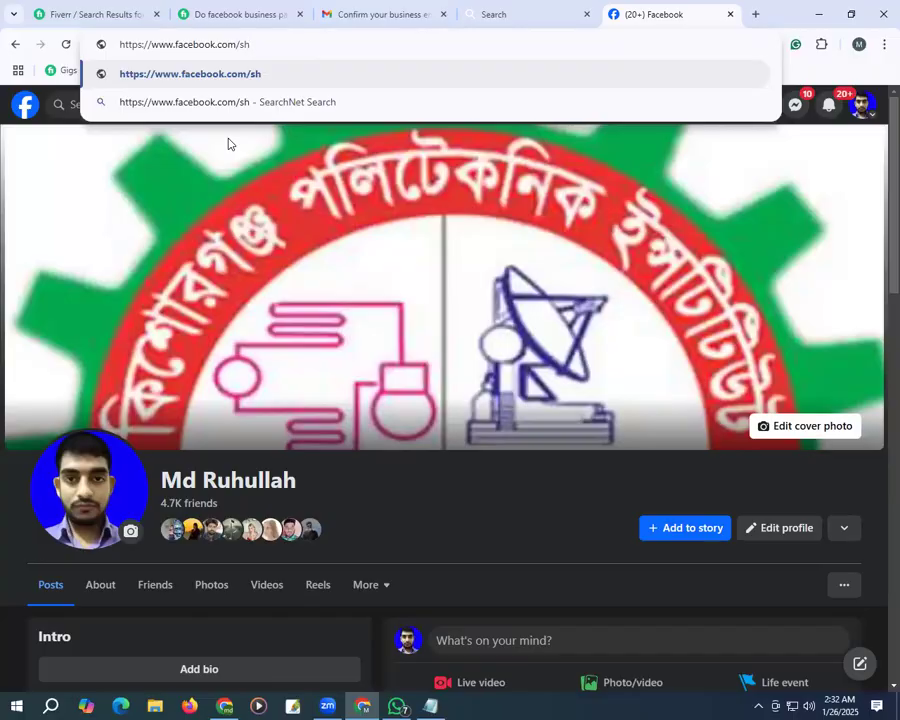
pyautogui.write('yamgo')
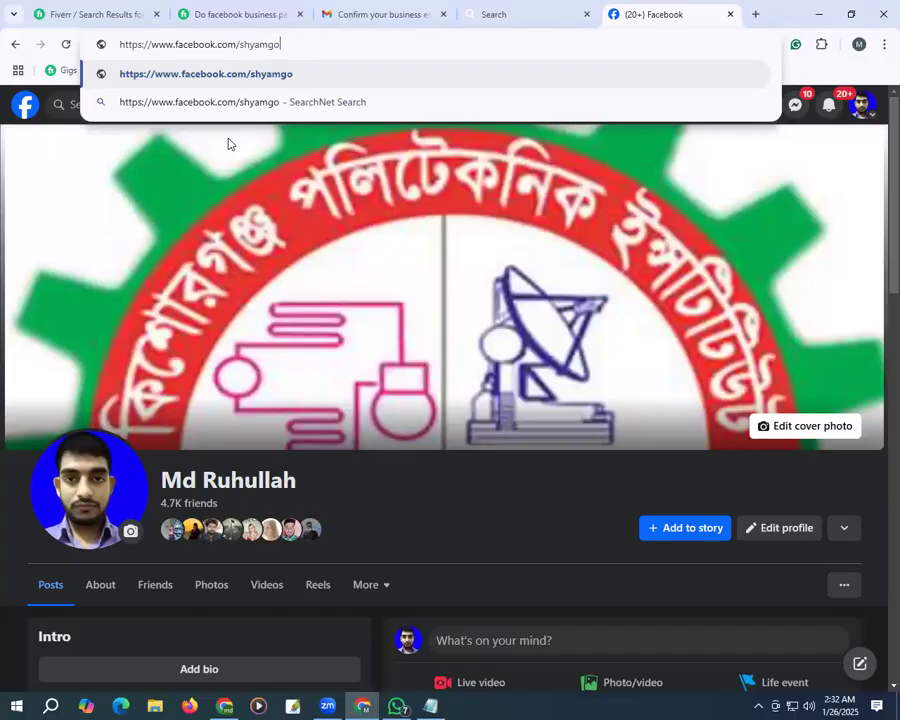
pyautogui.write('n')
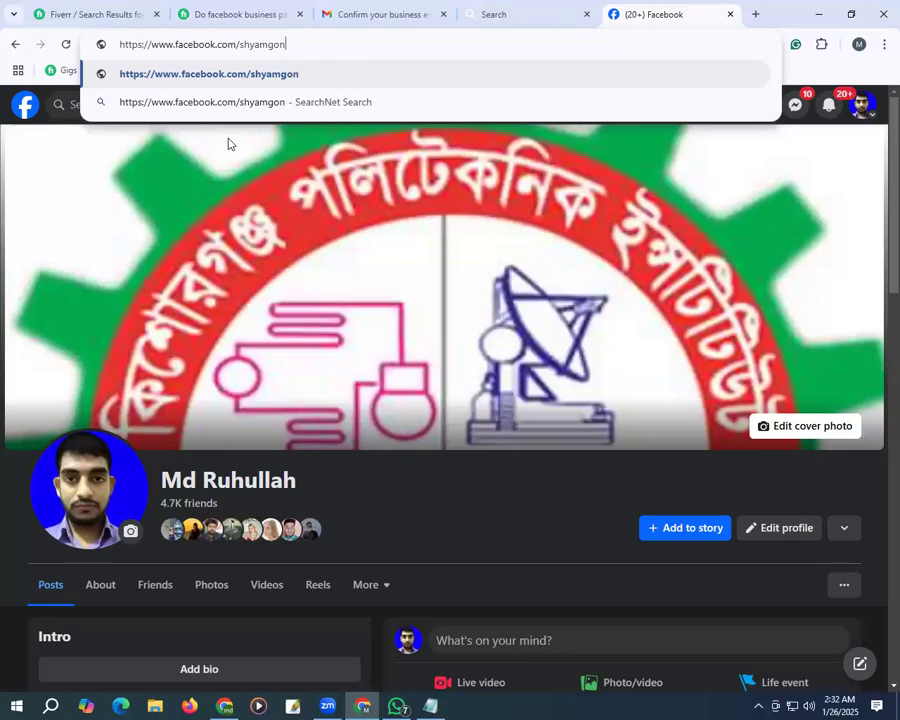
pyautogui.write('j')
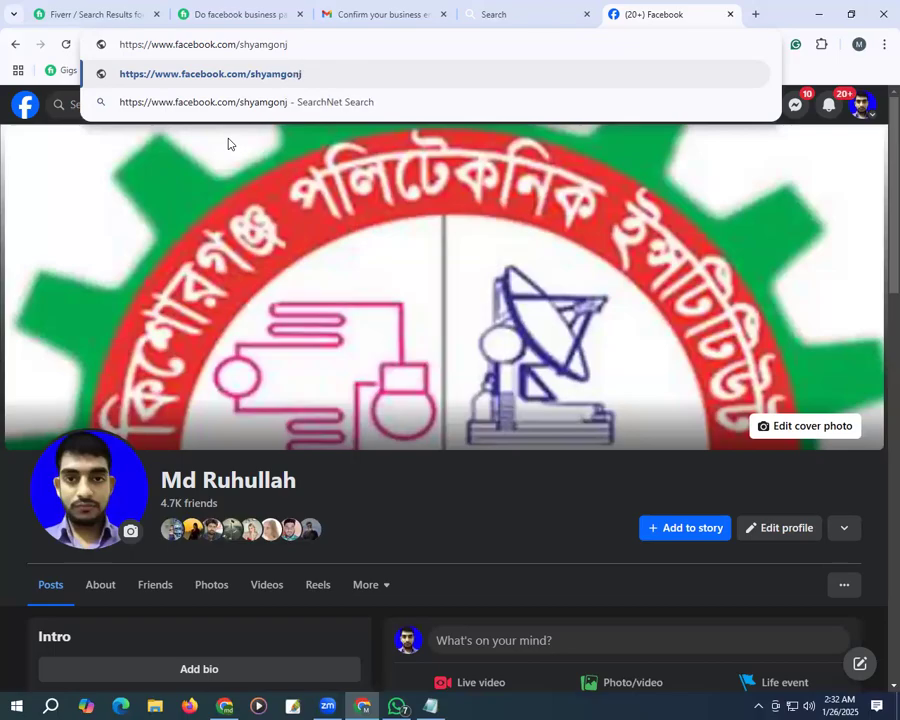
pyautogui.write('2411')
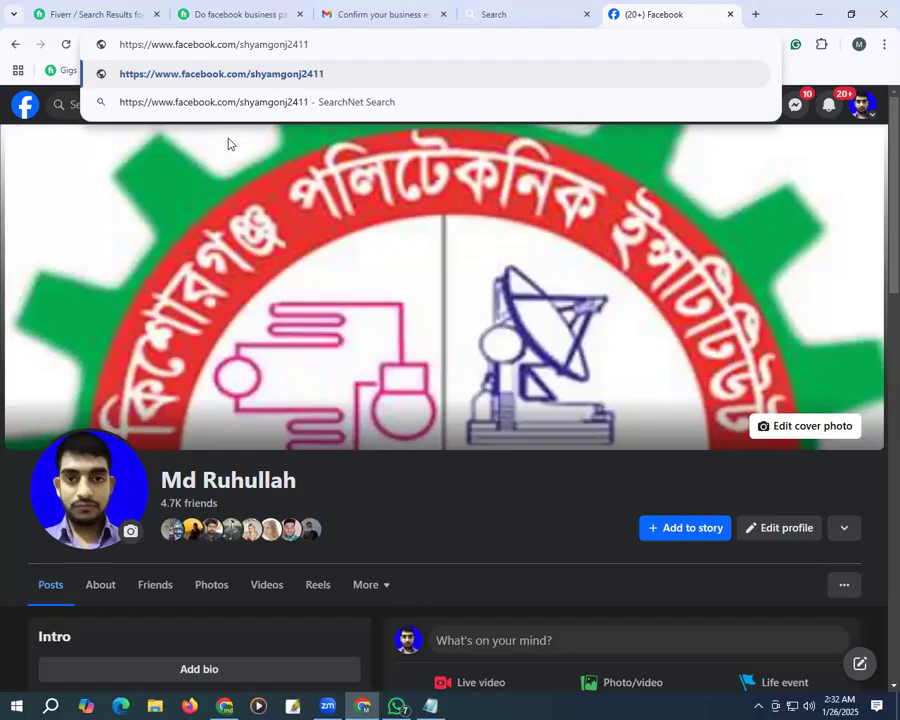
pyautogui.press('Return')
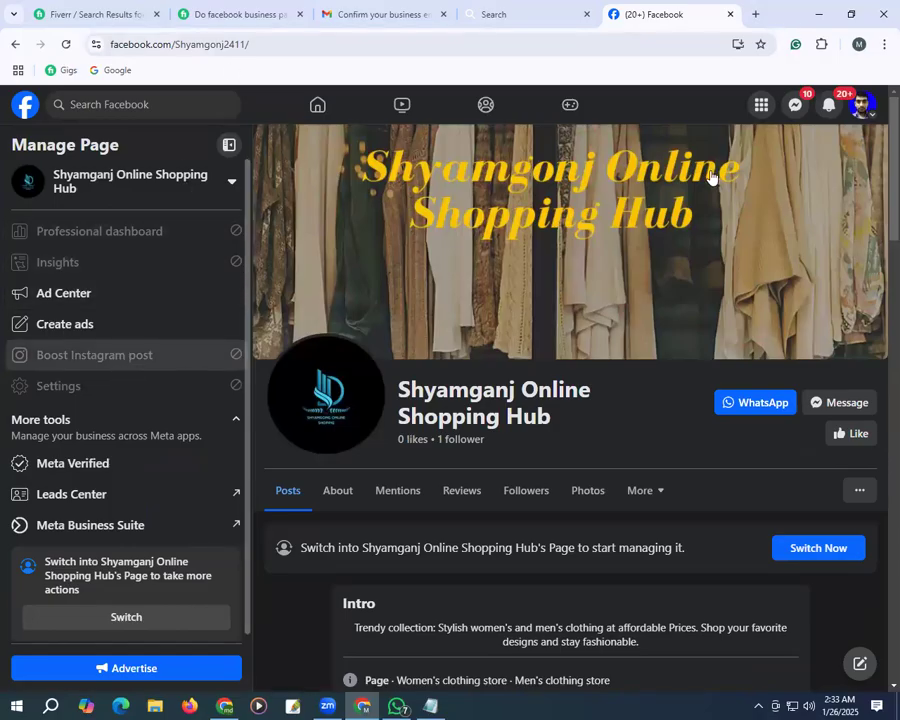
# Switch into the Shyamganj Online Shopping Hub profile and look over its Edit Page options and intro details.
pyautogui.click(157, 620)
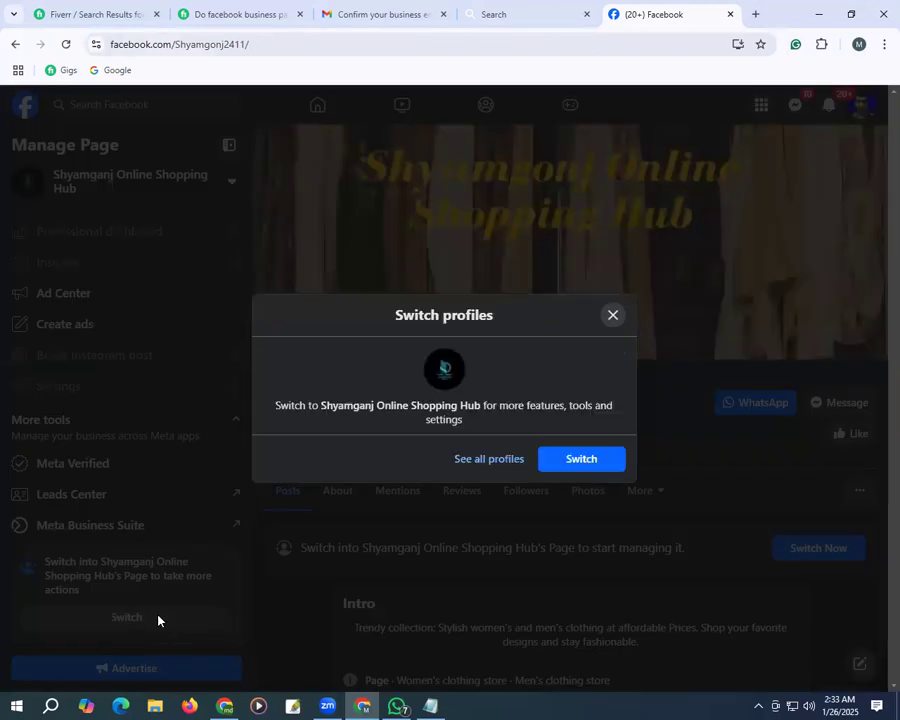
pyautogui.click(578, 460)
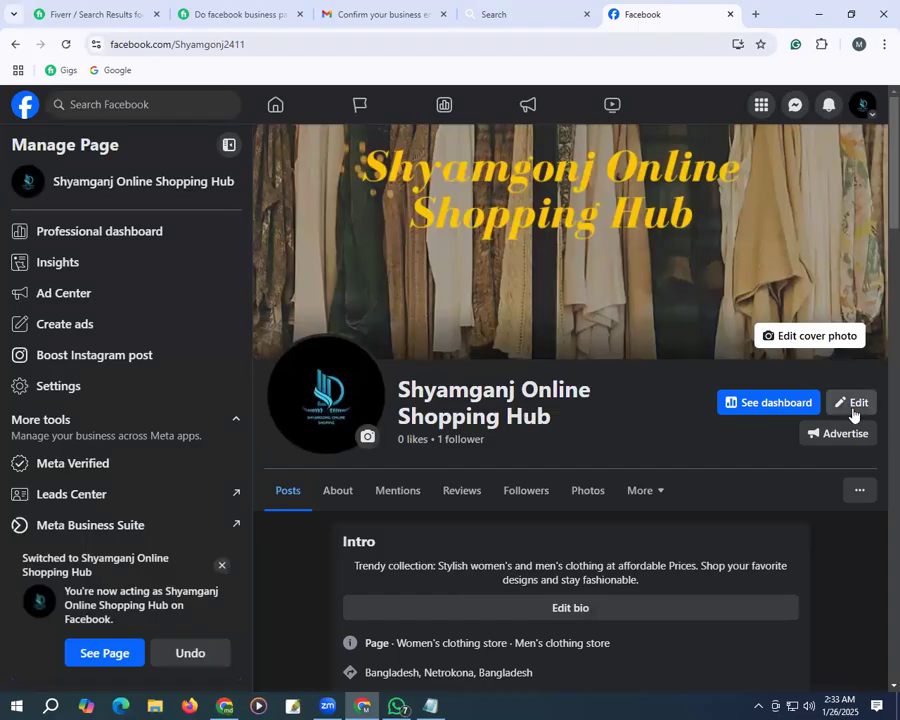
pyautogui.click(855, 406)
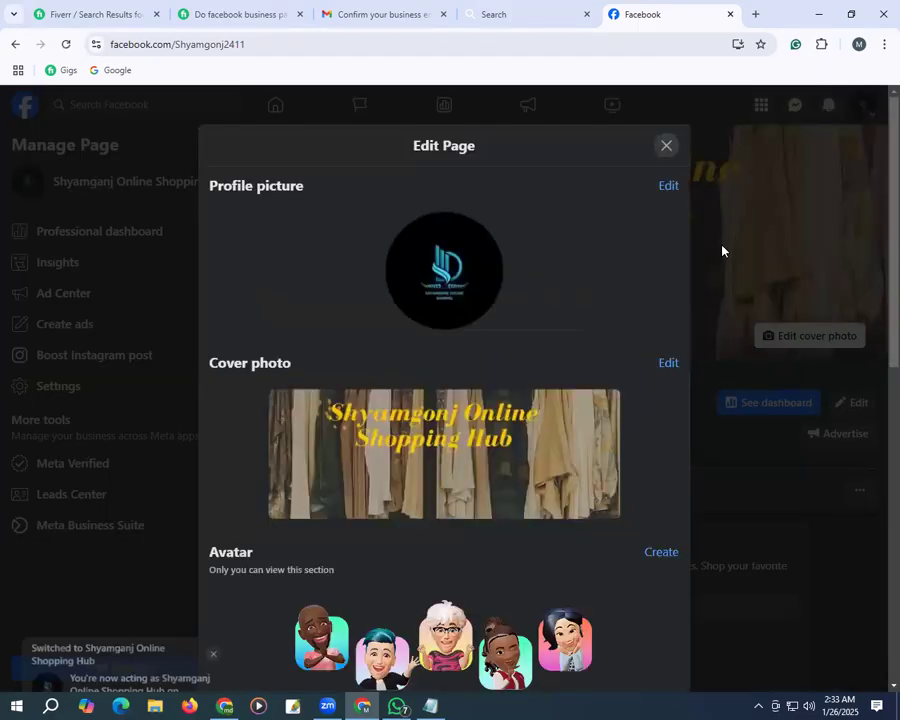
pyautogui.click(668, 151)
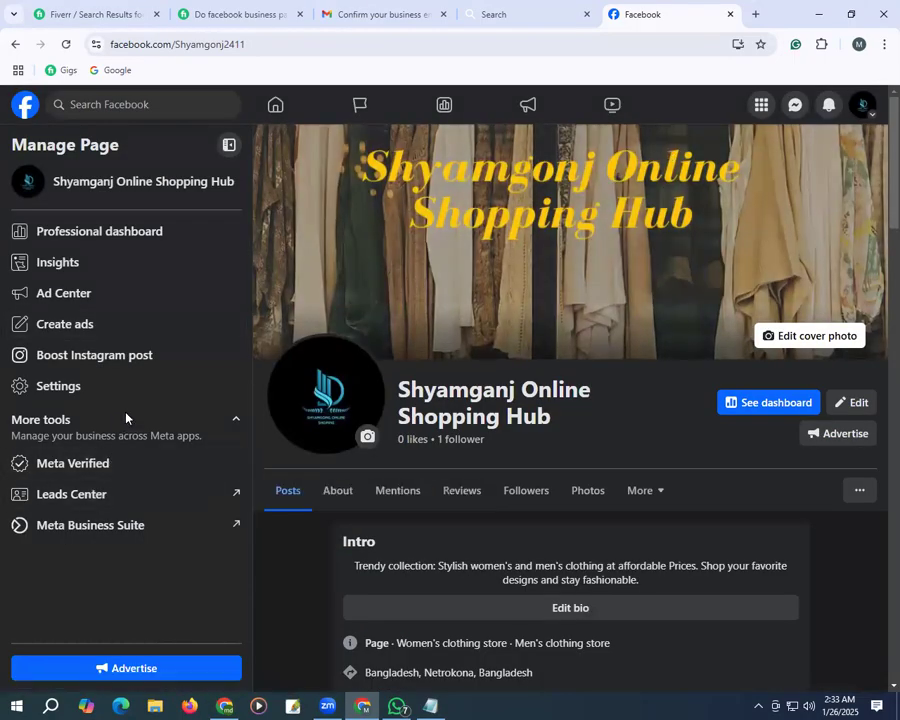
pyautogui.scroll(-2, 124, 416)
pyautogui.scroll(-2, 120, 524)
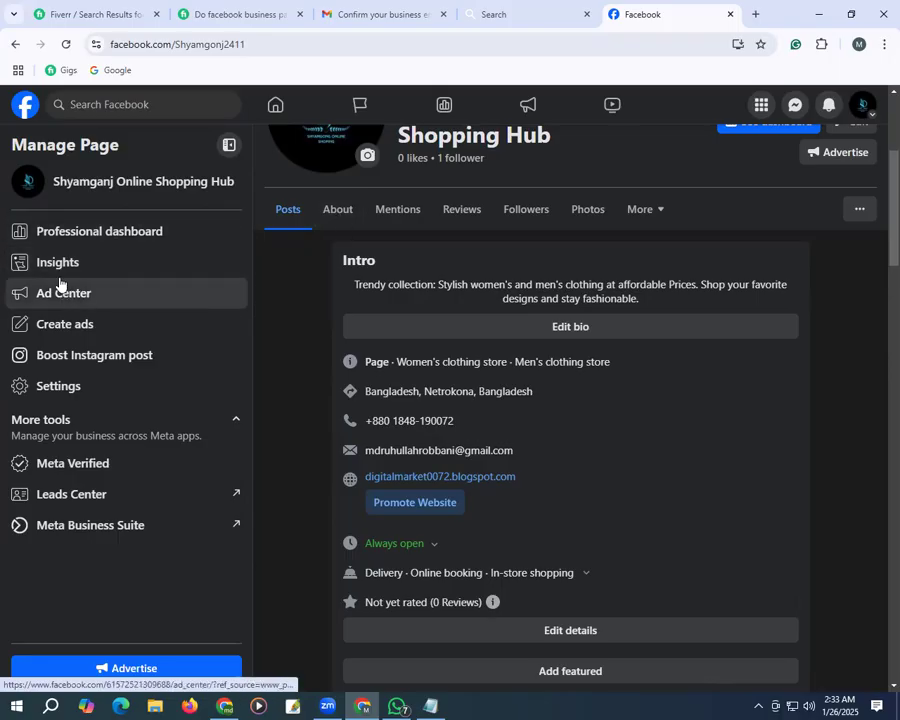
# Open the page's name settings through Page setup and follow the option to add other names.
pyautogui.click(58, 386)
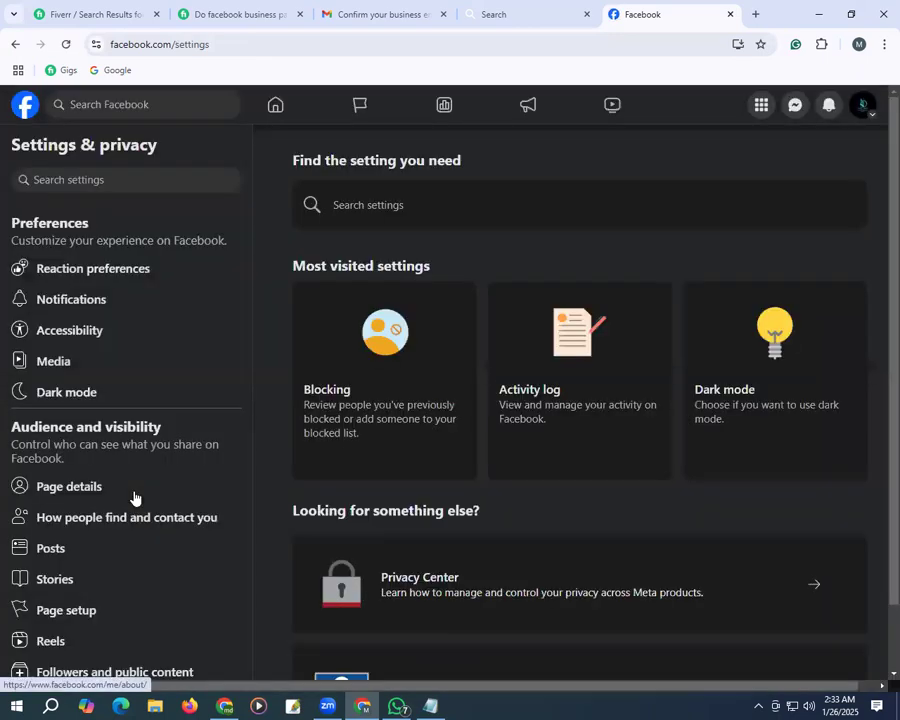
pyautogui.click(67, 611)
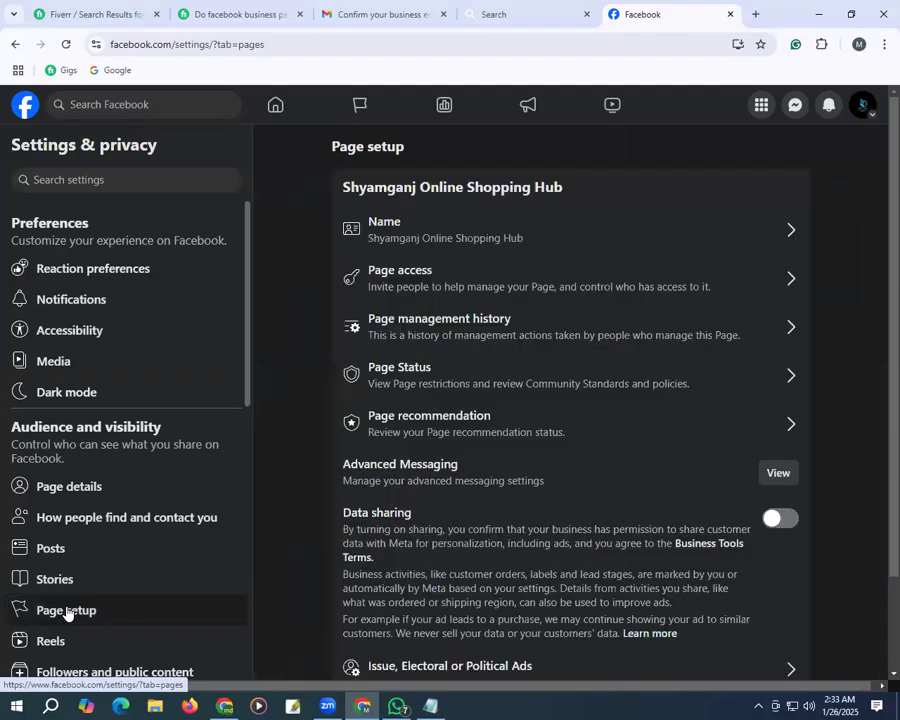
pyautogui.click(490, 237)
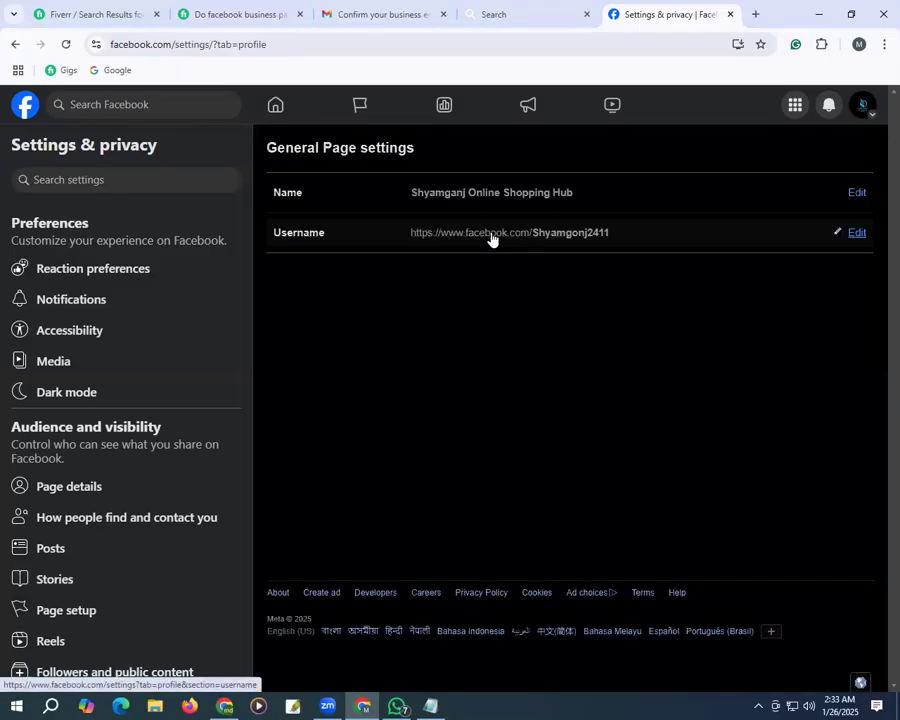
pyautogui.click(855, 195)
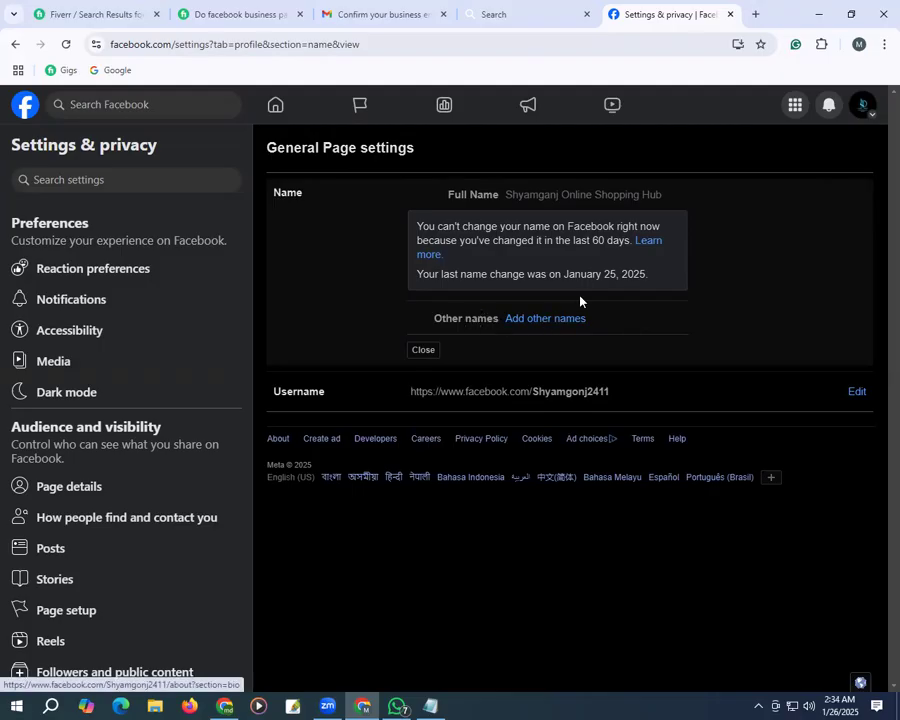
pyautogui.click(538, 325)
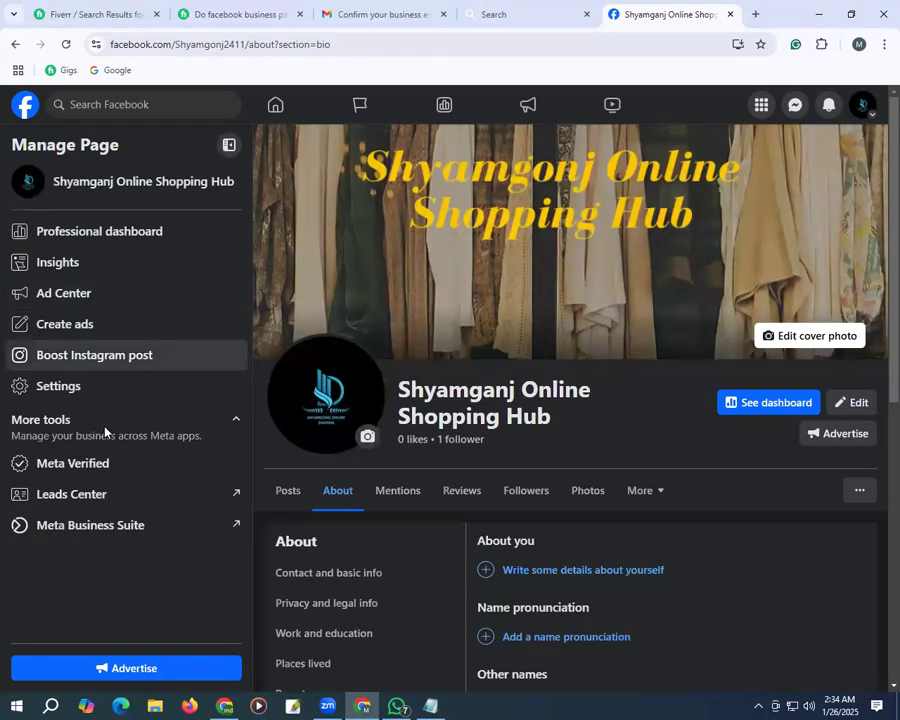
# Return to Page setup, reopen the page name for editing and go to its other names section again.
pyautogui.click(69, 390)
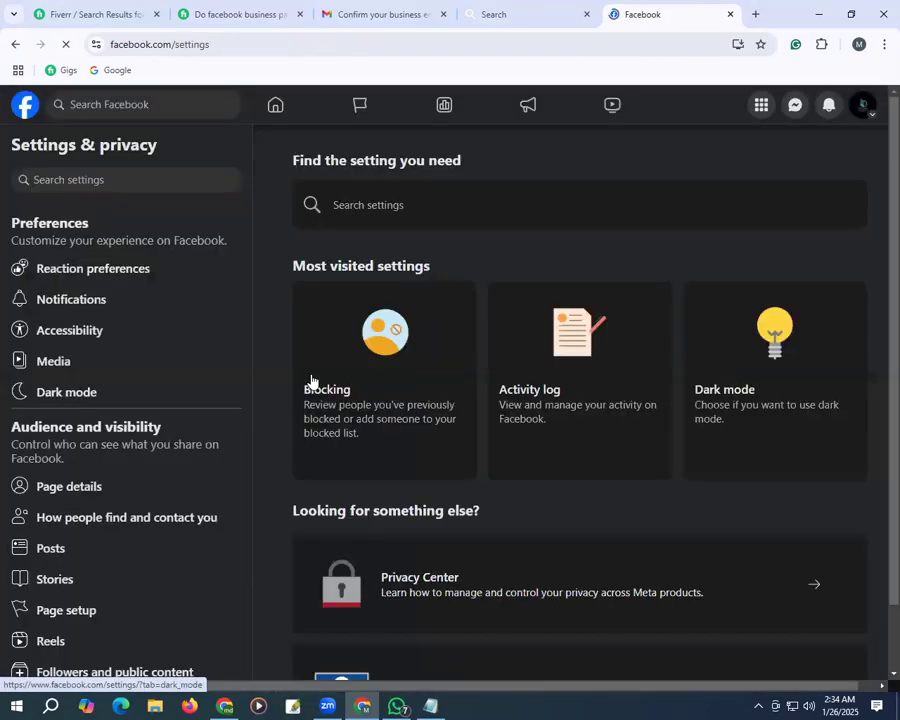
pyautogui.click(76, 606)
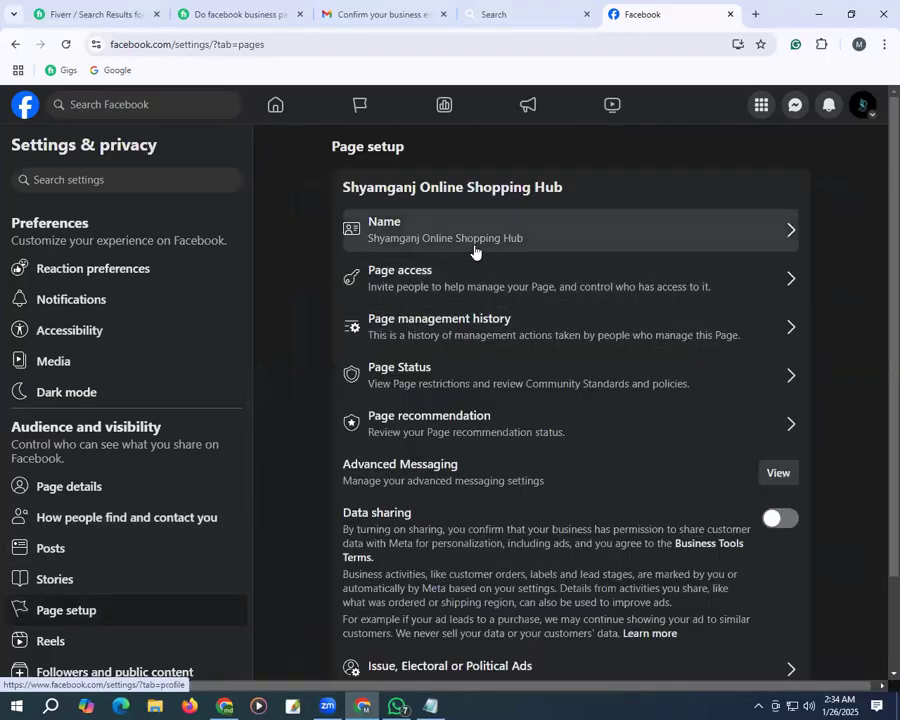
pyautogui.click(474, 240)
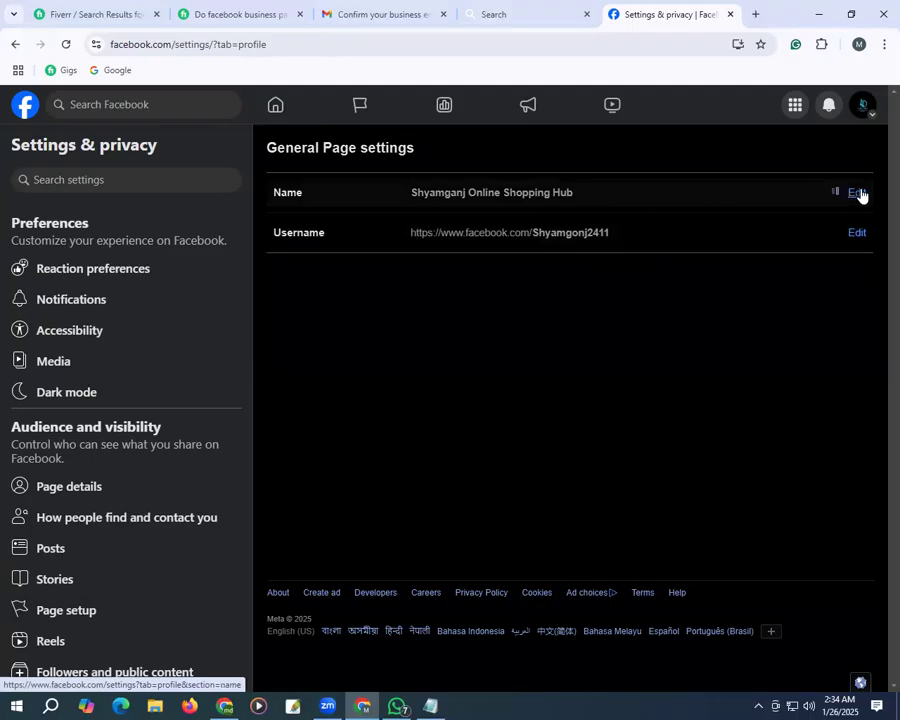
pyautogui.click(857, 193)
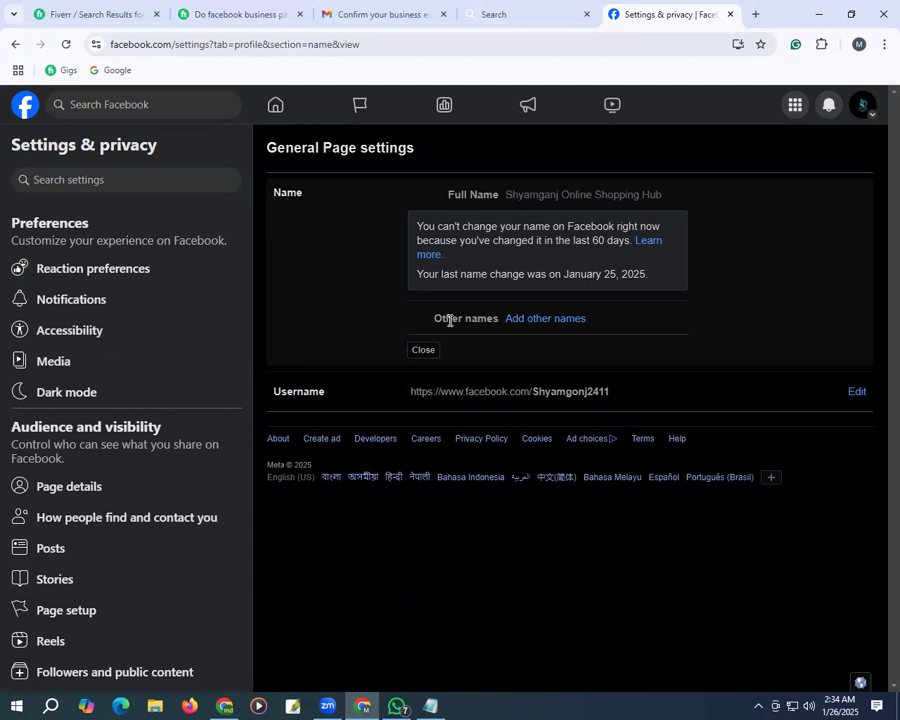
pyautogui.click(553, 322)
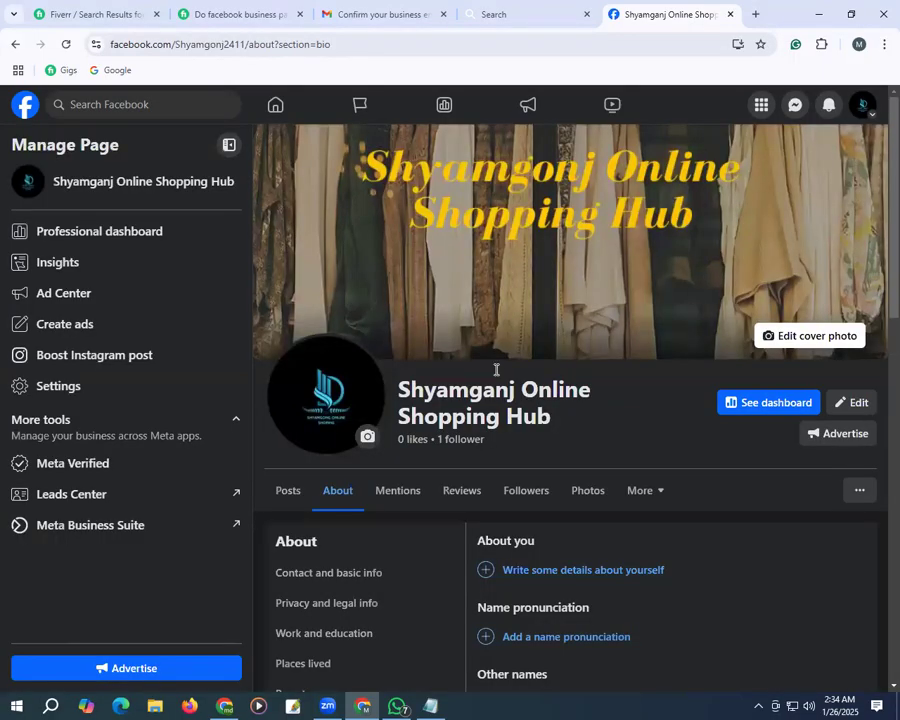
# Open the inbox automations for the page in Meta Business Suite and start a Custom keywords automation.
pyautogui.click(114, 526)
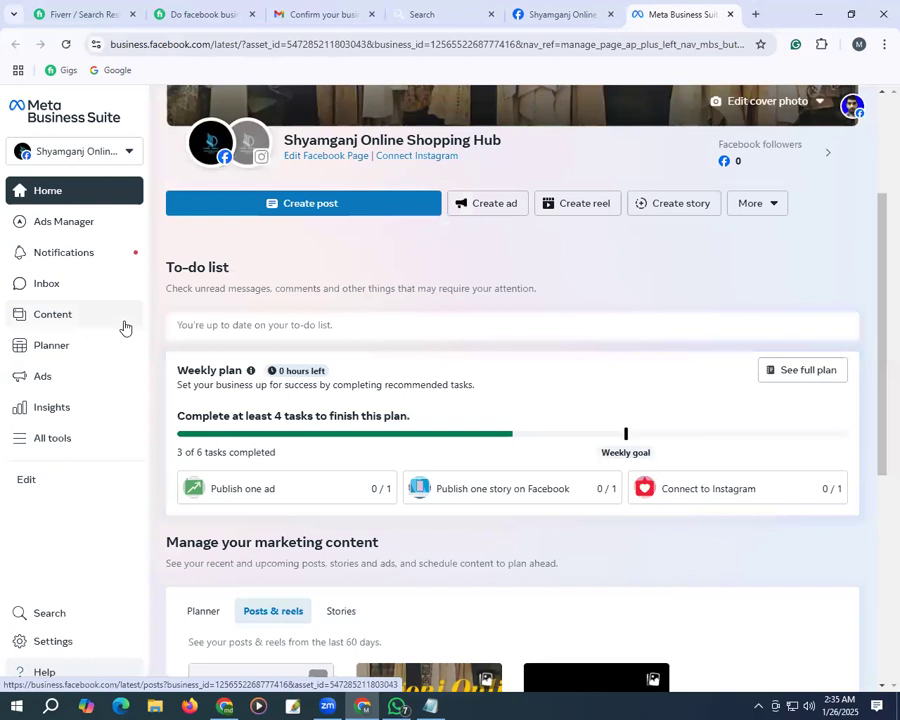
pyautogui.click(62, 292)
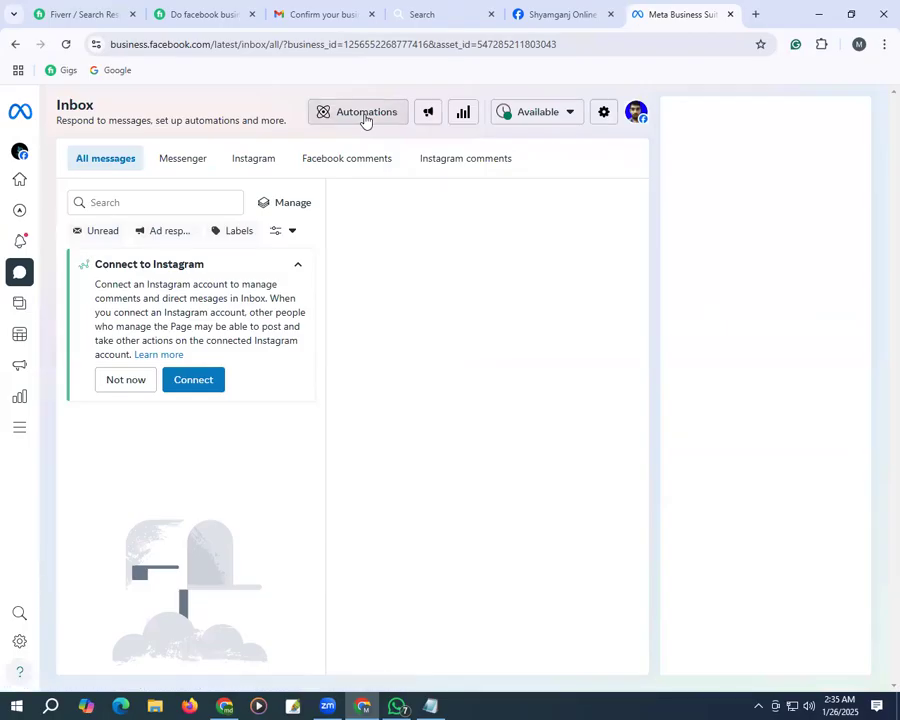
pyautogui.click(365, 117)
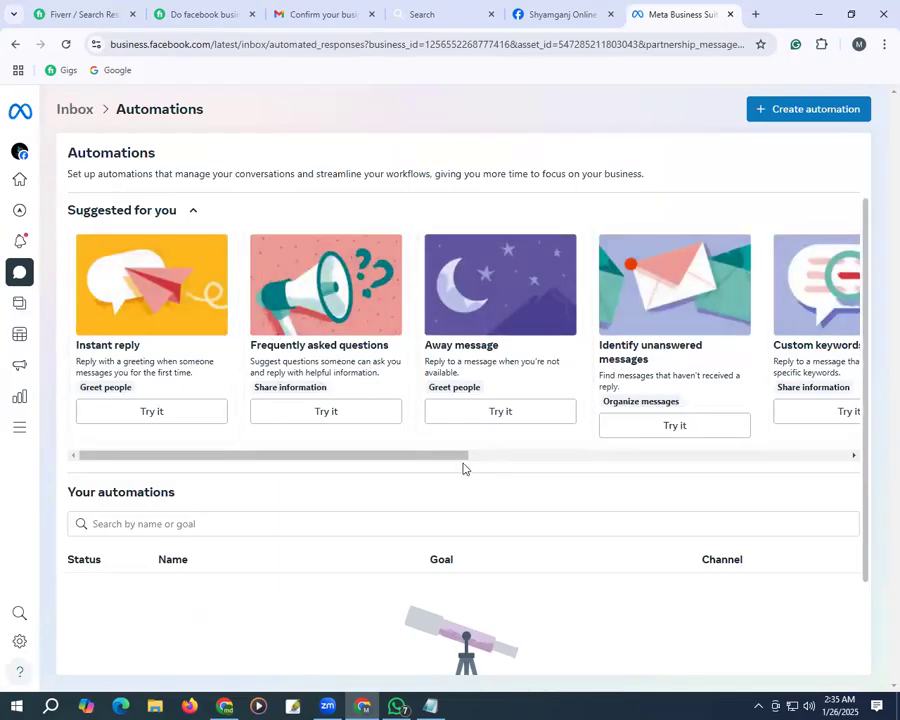
pyautogui.moveTo(444, 458); pyautogui.dragTo(640, 462)
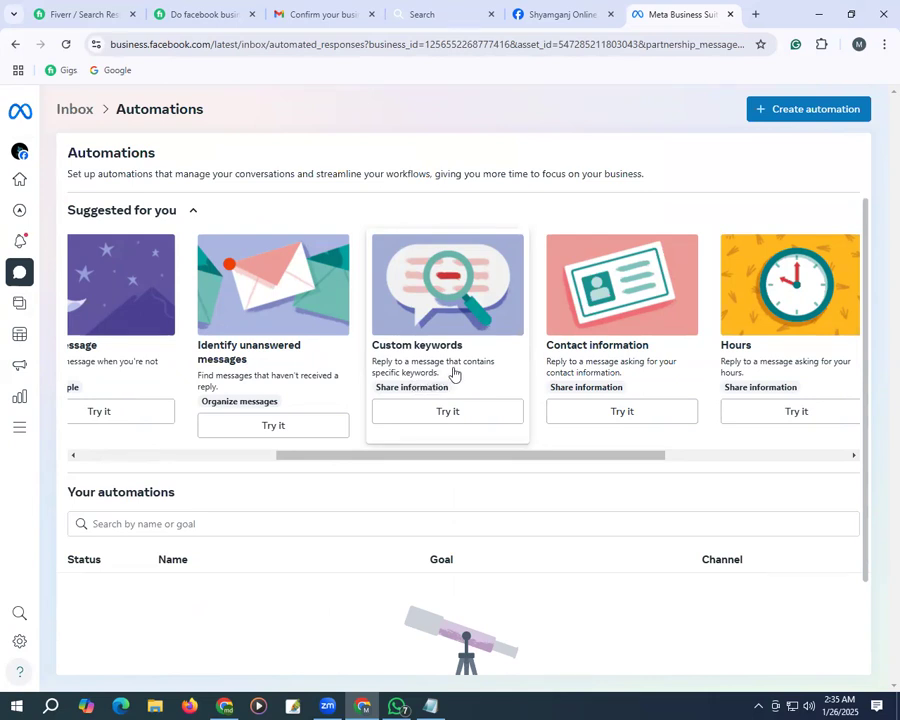
pyautogui.click(450, 304)
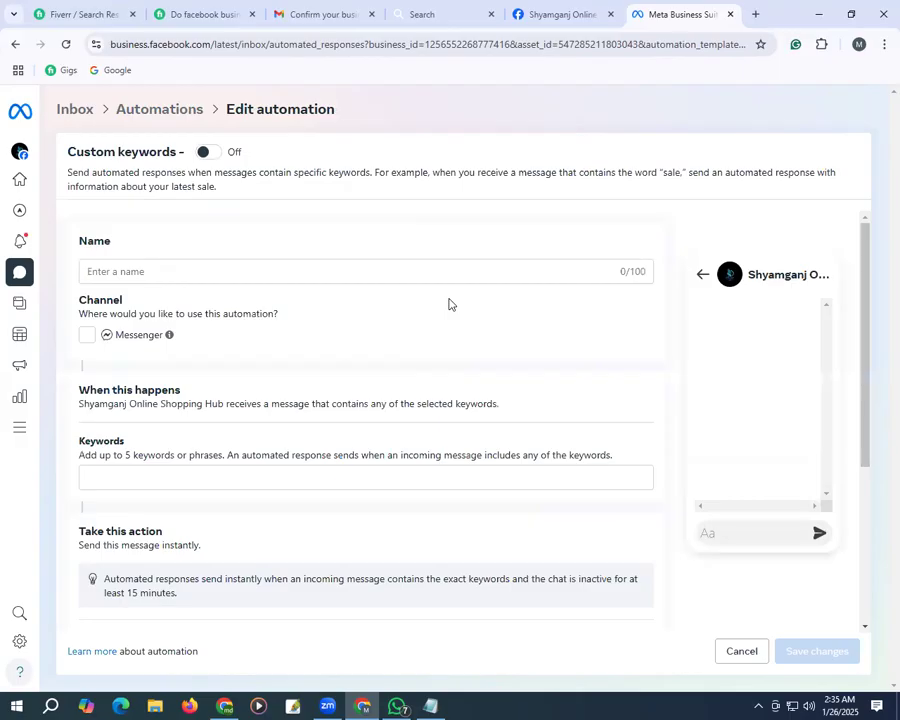
# Turn on the Custom keywords automation and name it Cloth.
pyautogui.click(145, 271)
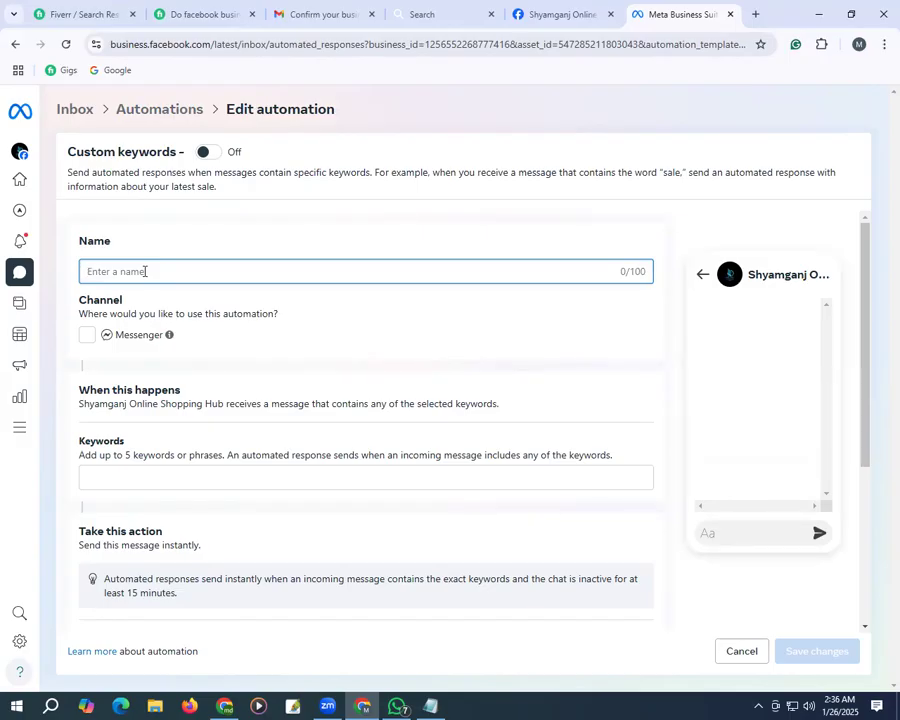
pyautogui.click(215, 157)
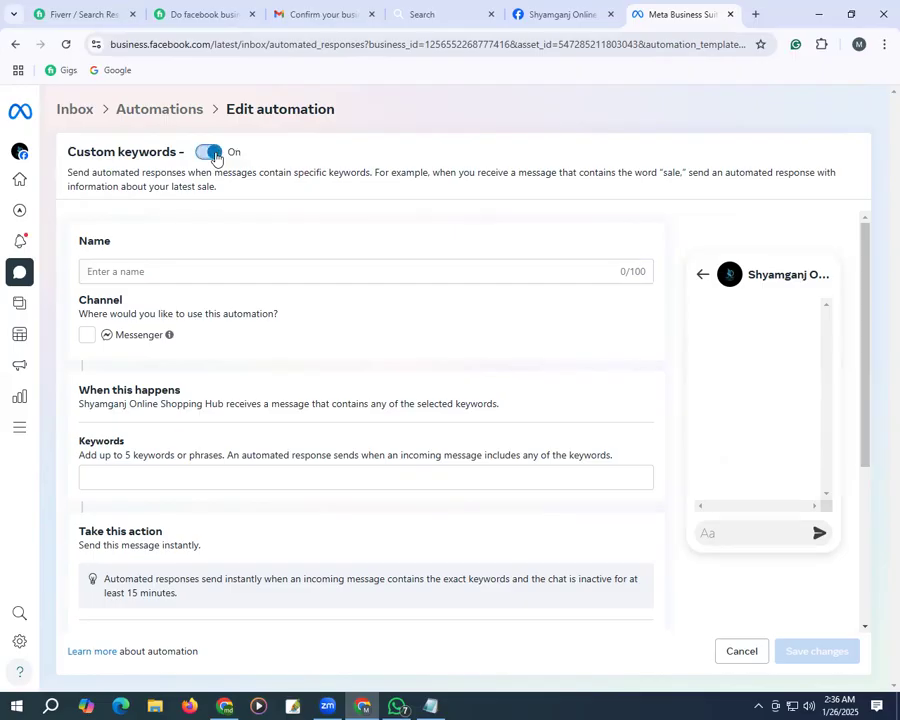
pyautogui.click(141, 270)
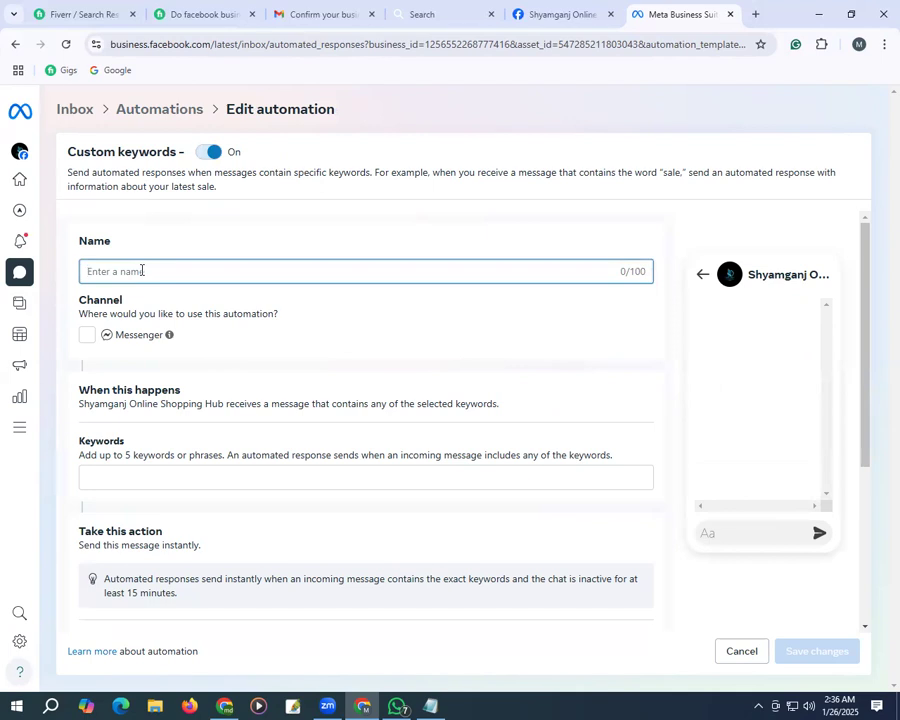
pyautogui.write('Cloth')
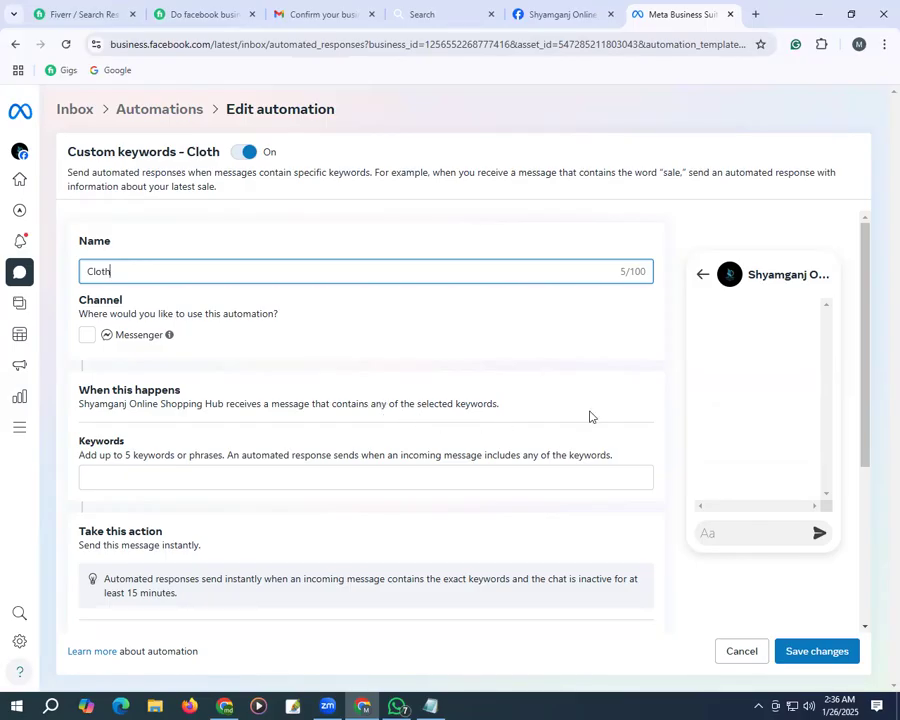
pyautogui.moveTo(868, 325); pyautogui.dragTo(870, 389)
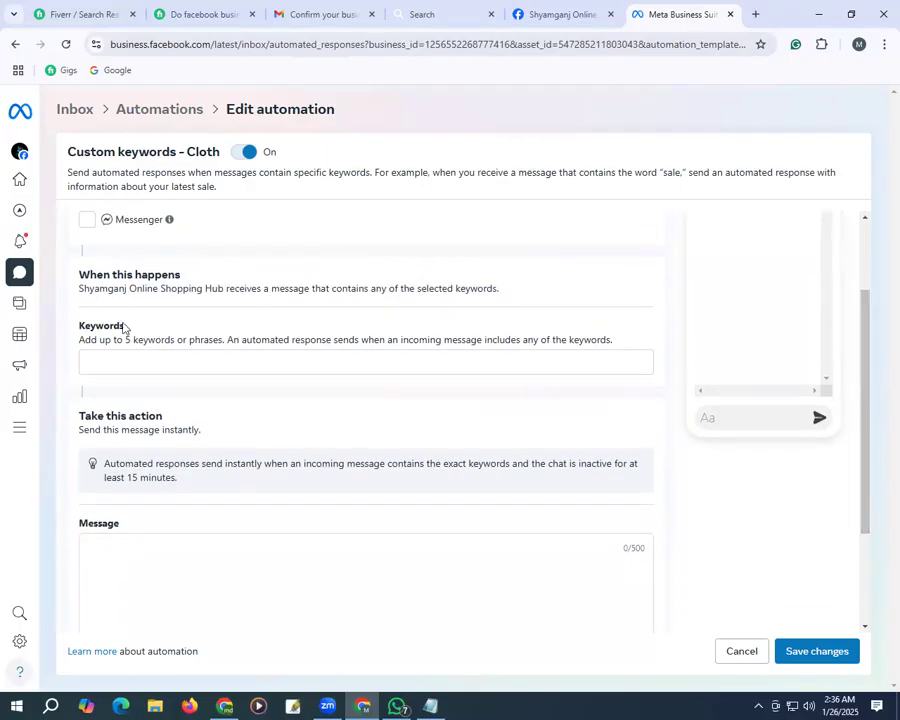
pyautogui.click(146, 361)
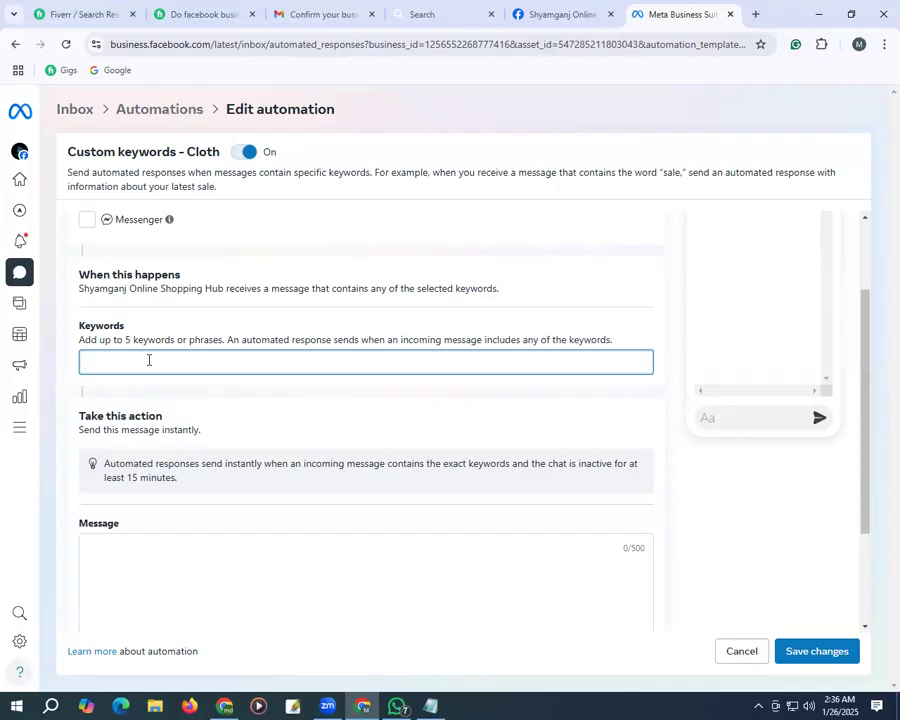
pyautogui.write('Woman')
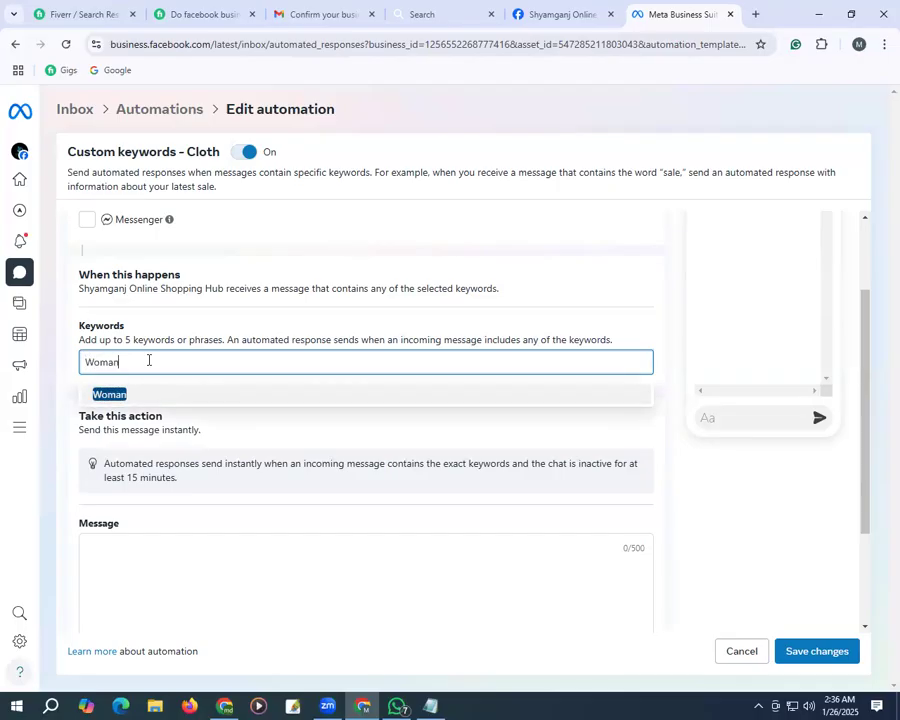
pyautogui.write(' Cloth')
pyautogui.press('Return')
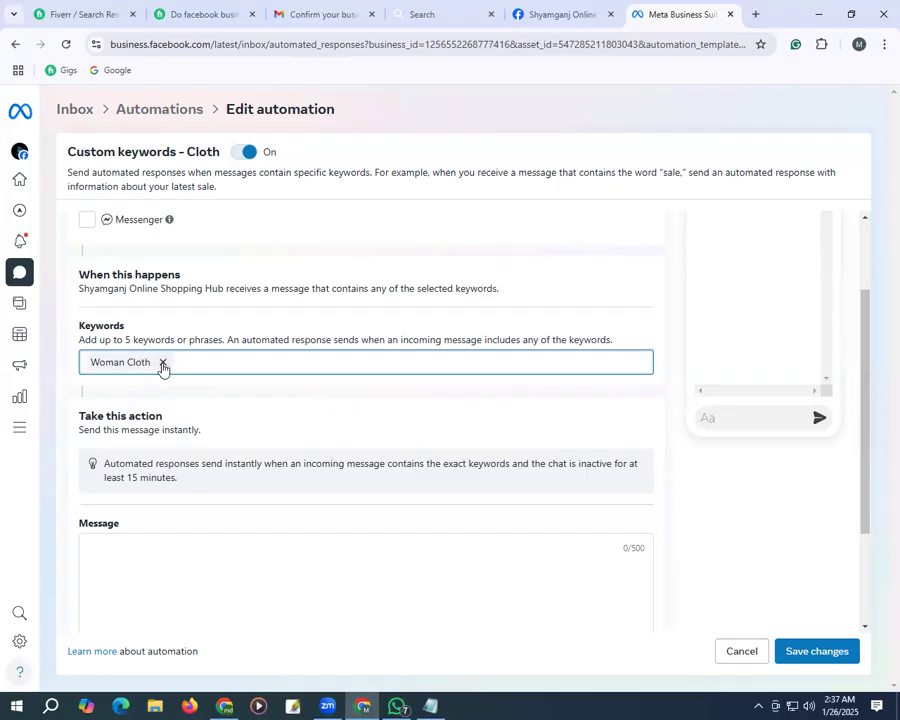
pyautogui.click(161, 363)
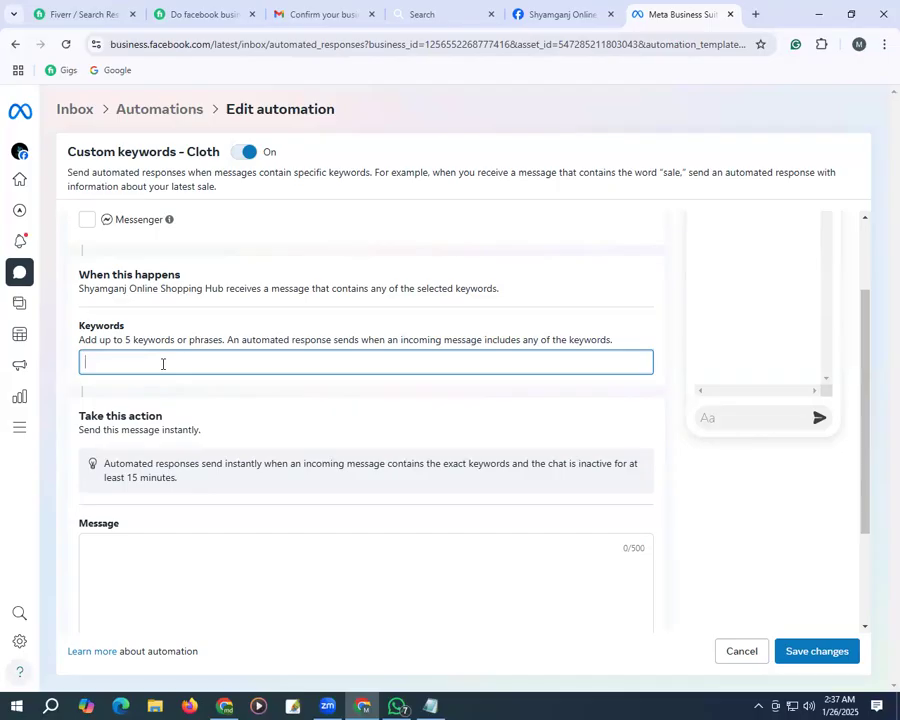
# Add Woman's Cloth as the first keyword of the automation, correcting the misspelled first word with the spelling suggestion.
pyautogui.write('Owman')
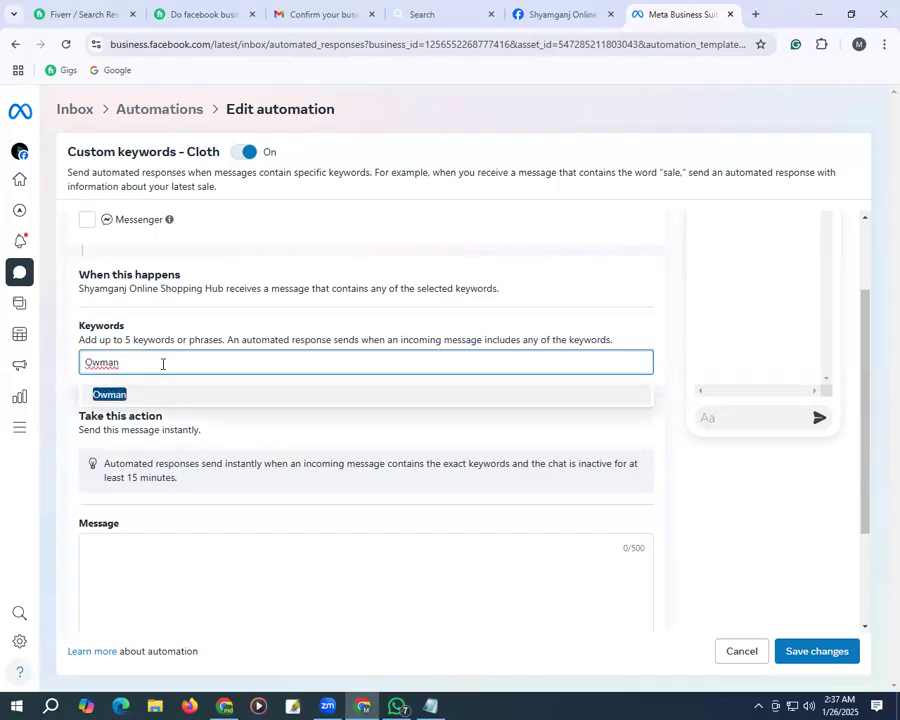
pyautogui.press('BackSpace')
pyautogui.press('BackSpace')
pyautogui.press('BackSpace')
pyautogui.press('BackSpace')
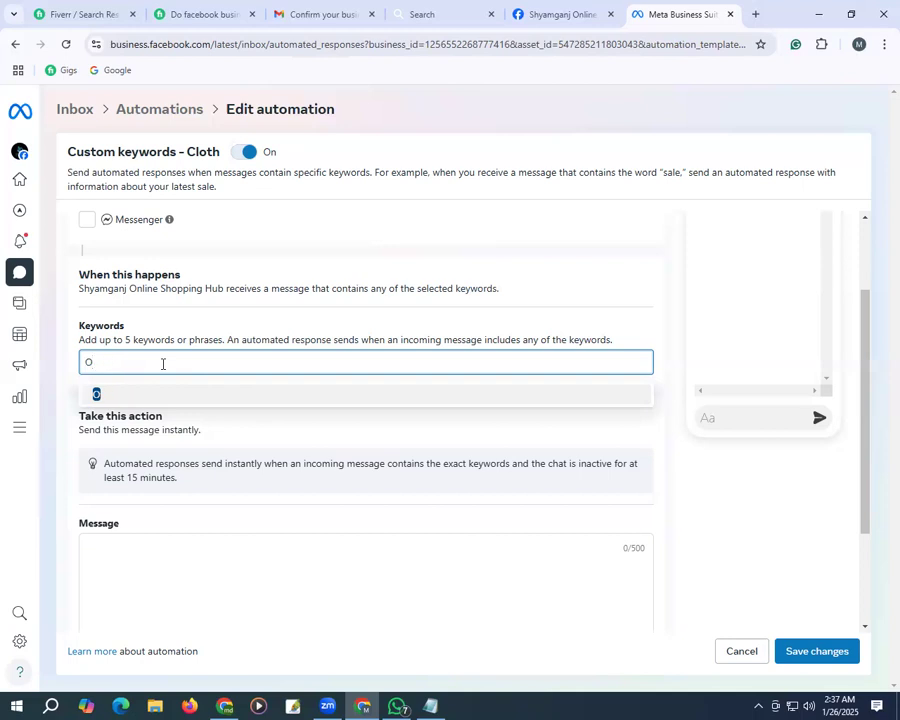
pyautogui.write('wmans')
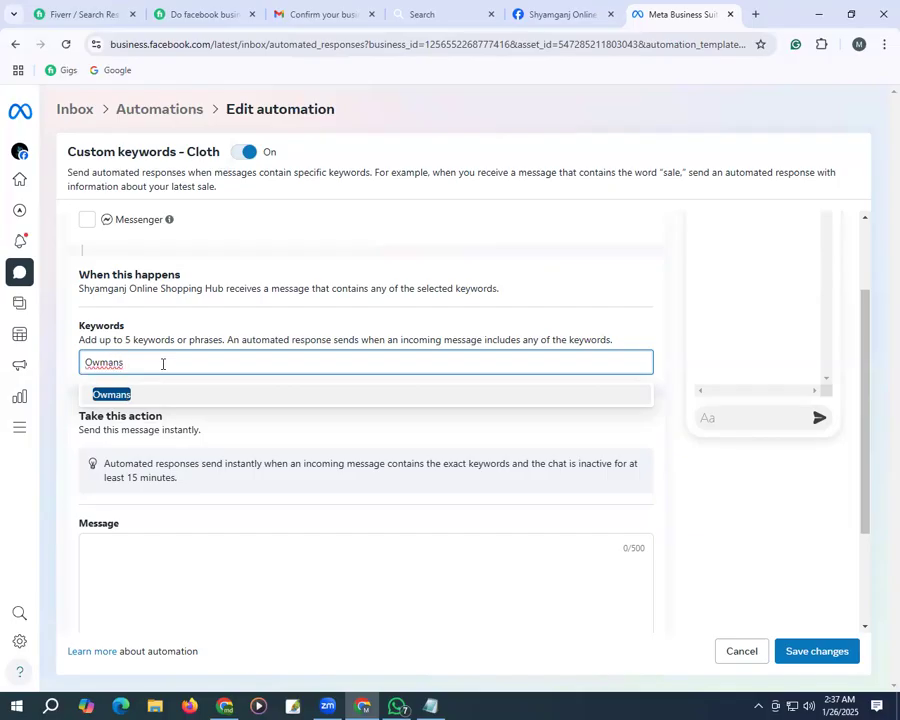
pyautogui.rightClick(113, 370)
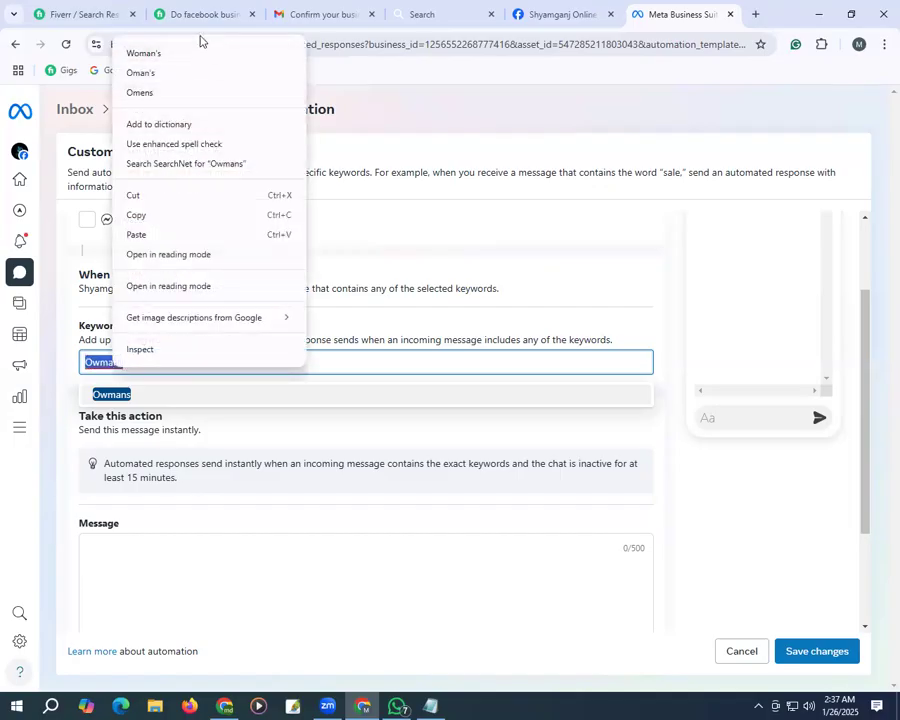
pyautogui.click(173, 54)
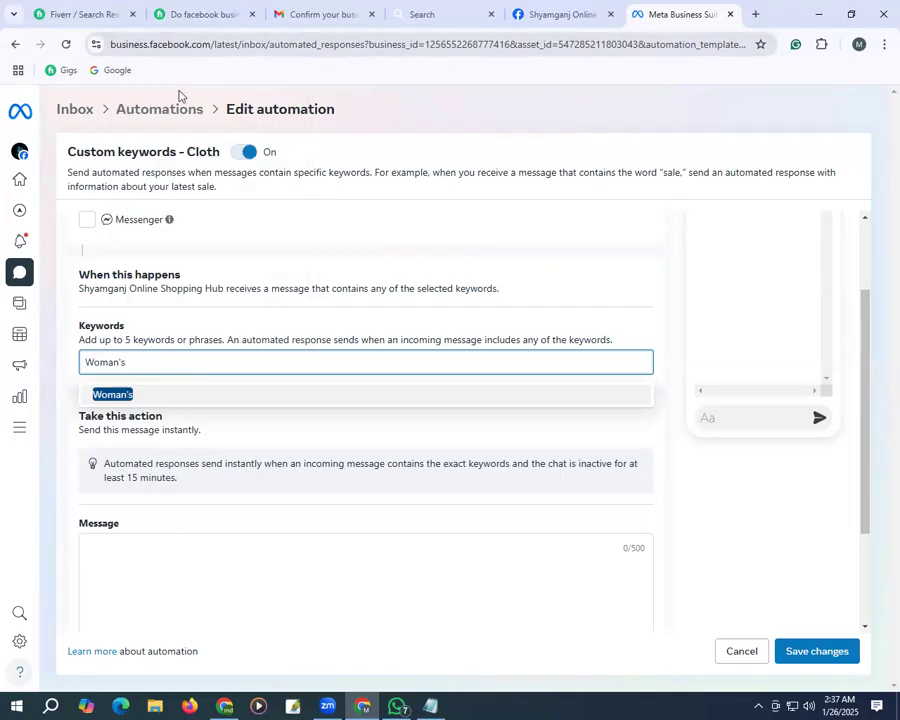
pyautogui.write('Cloth')
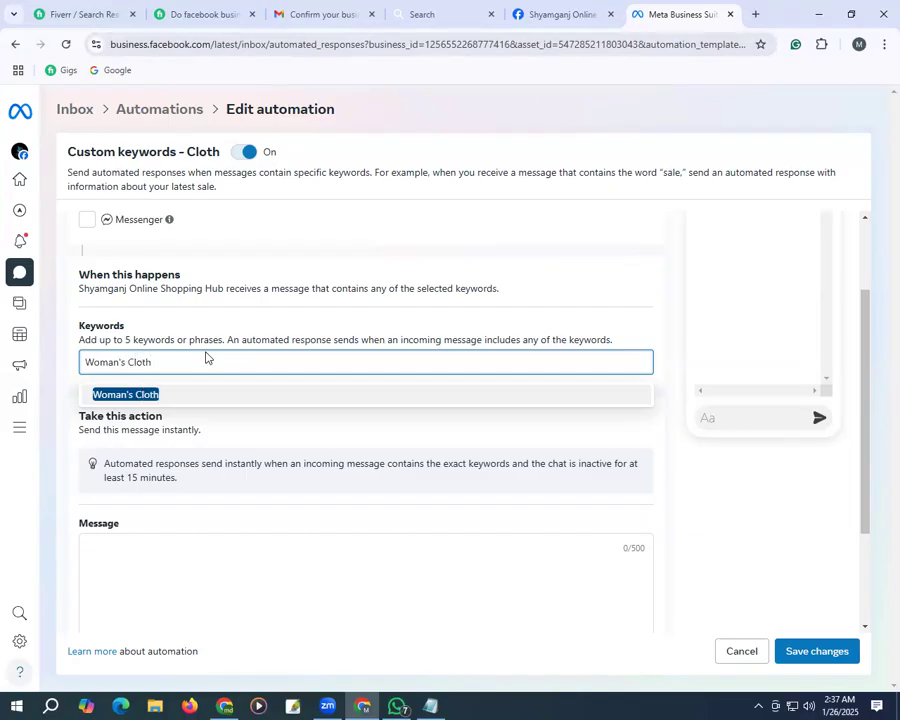
pyautogui.press('Return')
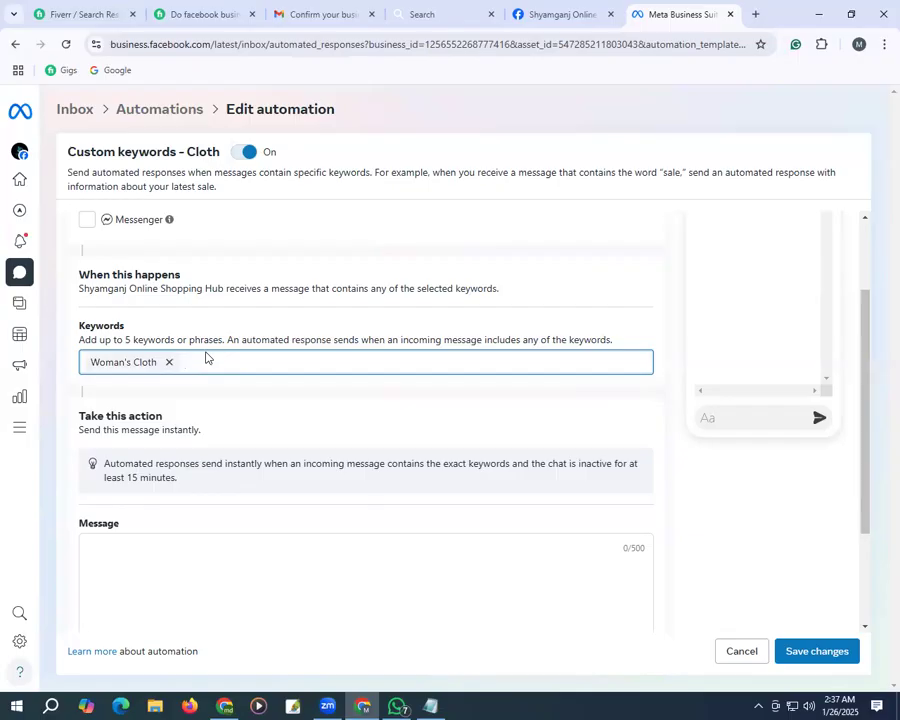
# Add Mans cloth as another keyword that triggers the automated reply.
pyautogui.write('Ma')
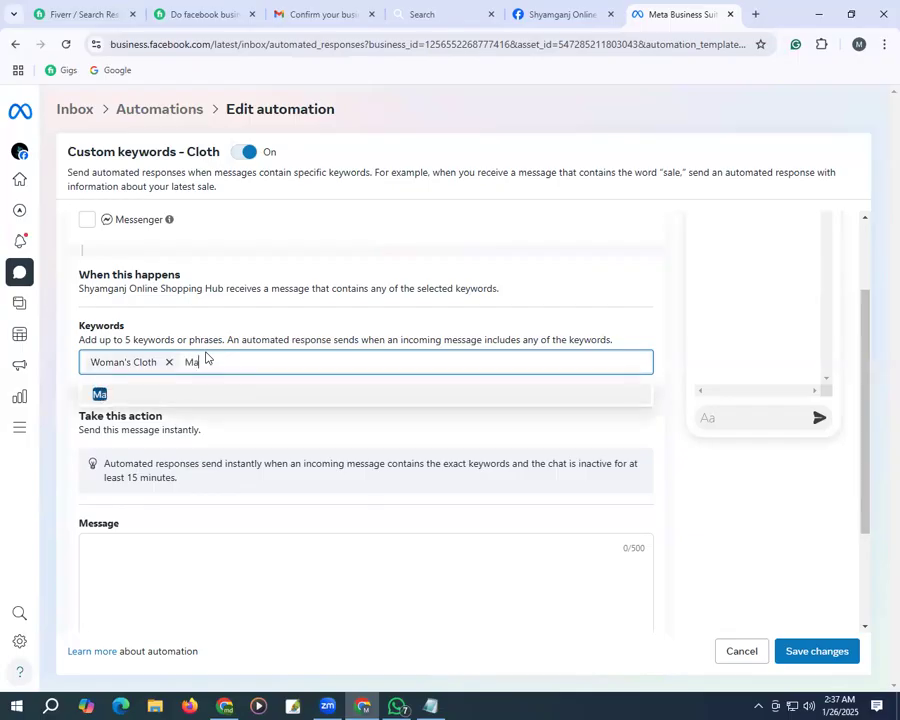
pyautogui.write('ns cloth')
pyautogui.click(211, 362)
pyautogui.press('BackSpace')
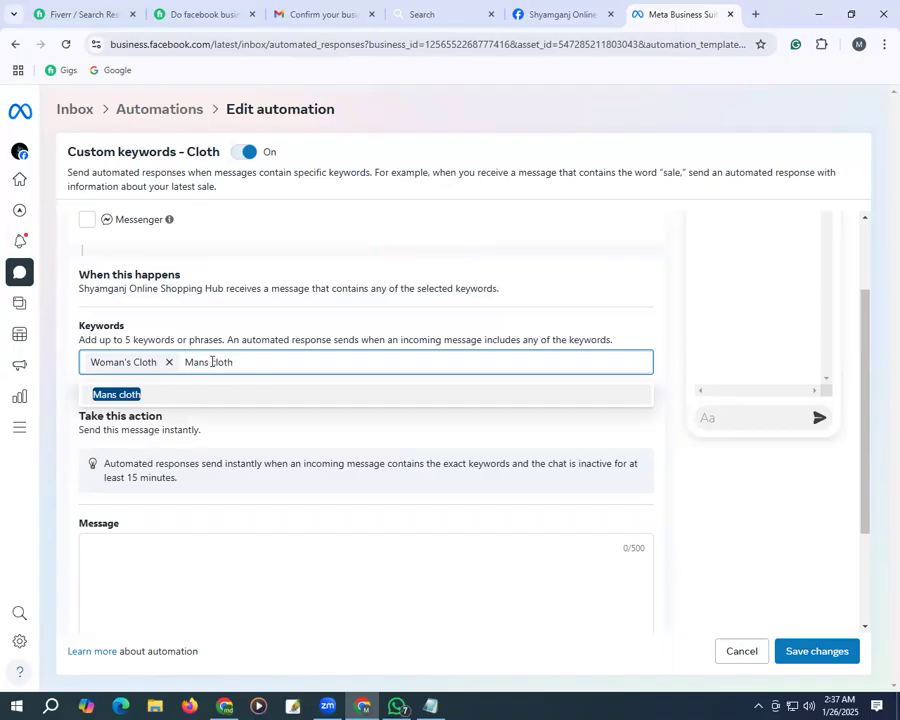
pyautogui.press('Return')
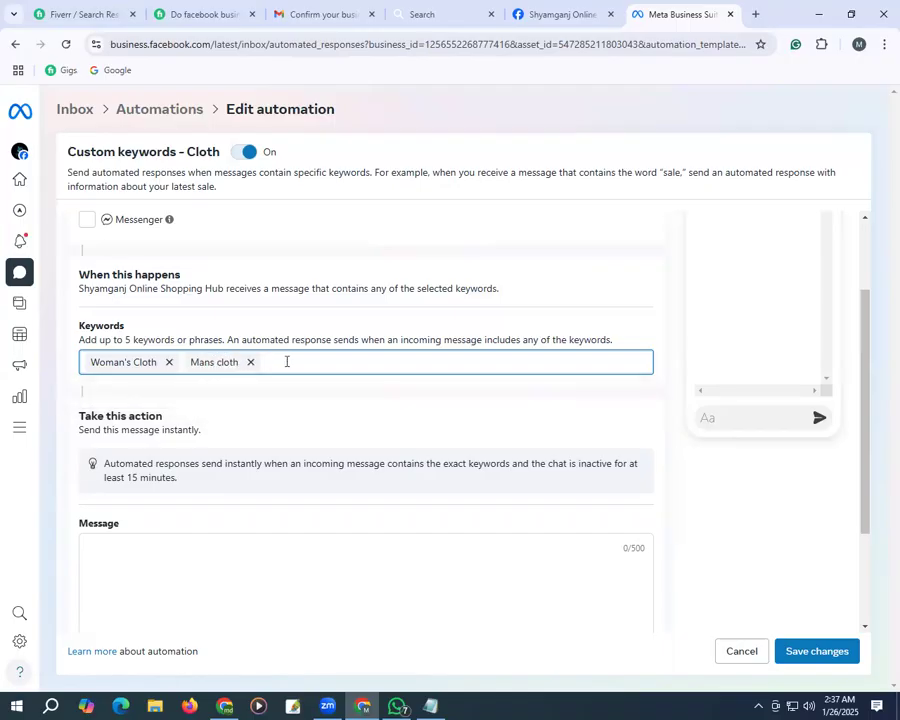
# Add the keyword Woman's Cloth 2025, using the spelling suggestion for its first word.
pyautogui.write('Womans')
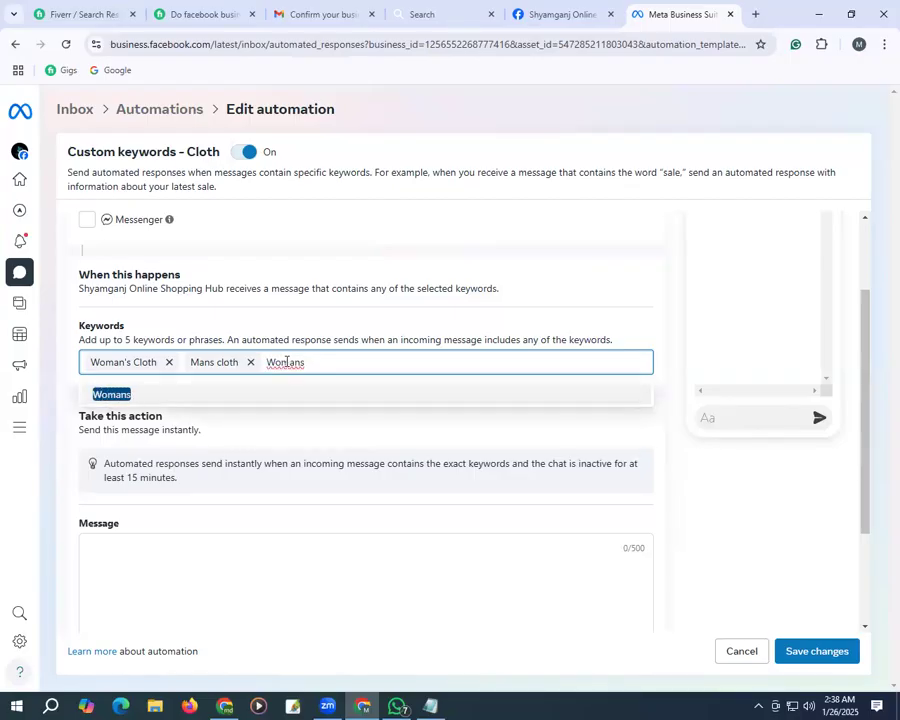
pyautogui.rightClick(288, 363)
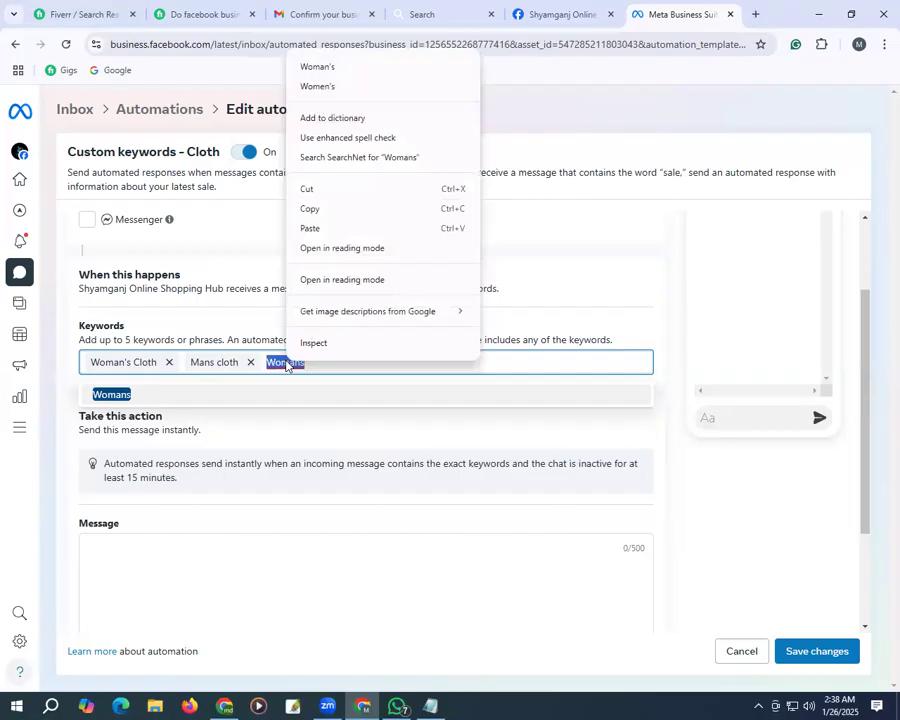
pyautogui.click(342, 68)
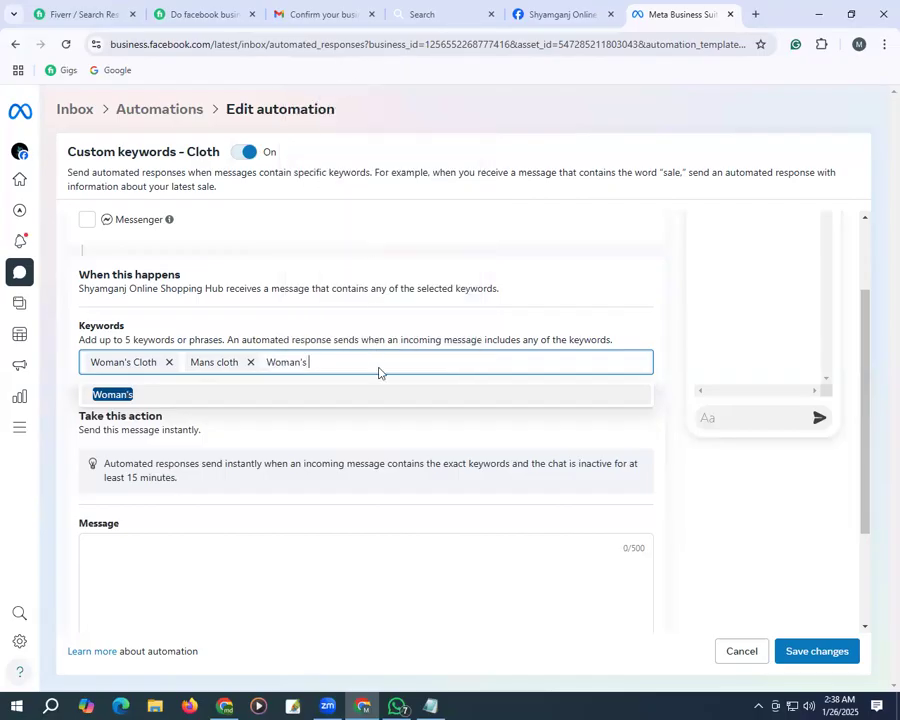
pyautogui.write('Cloth')
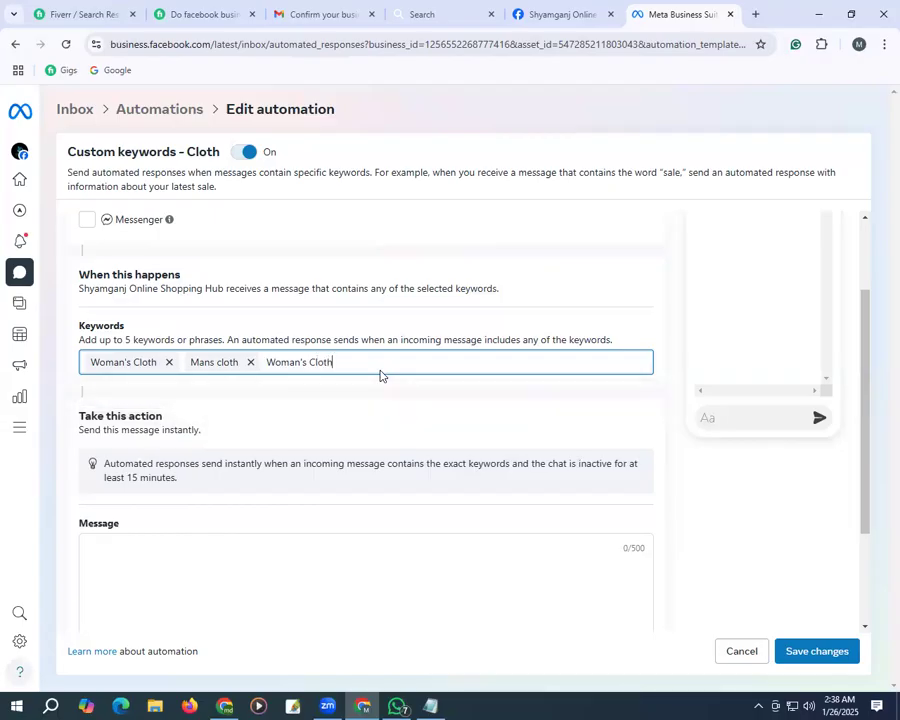
pyautogui.write(' 2026')
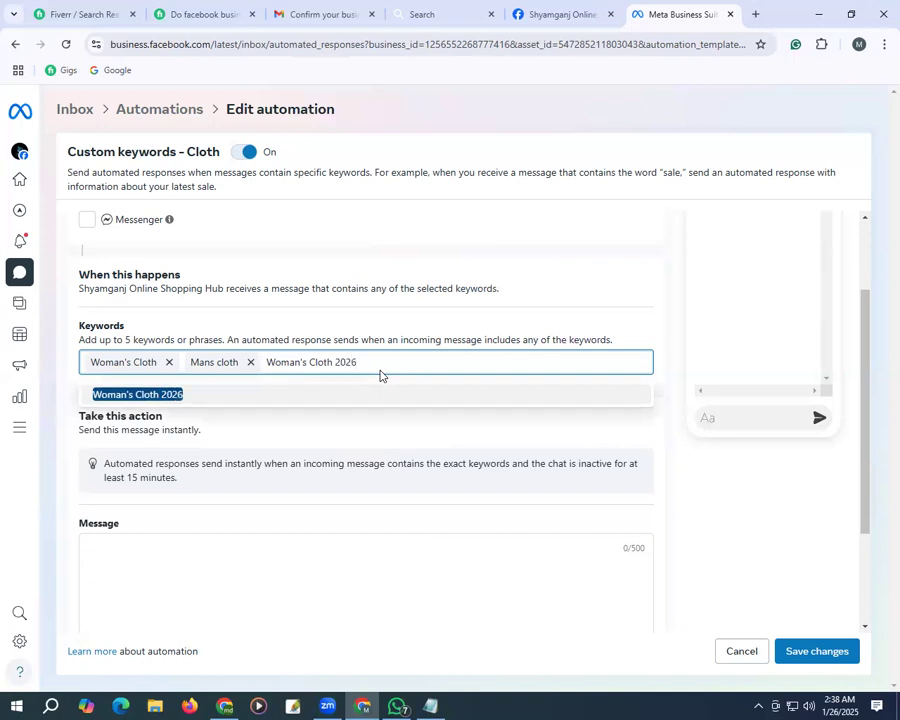
pyautogui.press('BackSpace')
pyautogui.write('5')
pyautogui.press('Return')
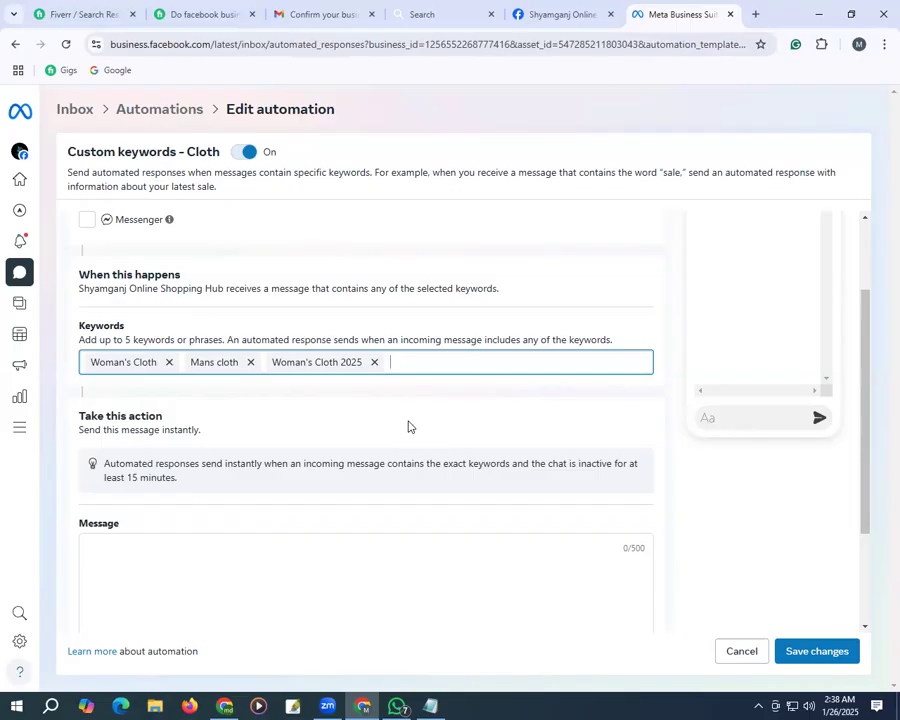
# Add Woman and Cloth2025 as the last two keywords of the automation.
pyautogui.write('W')
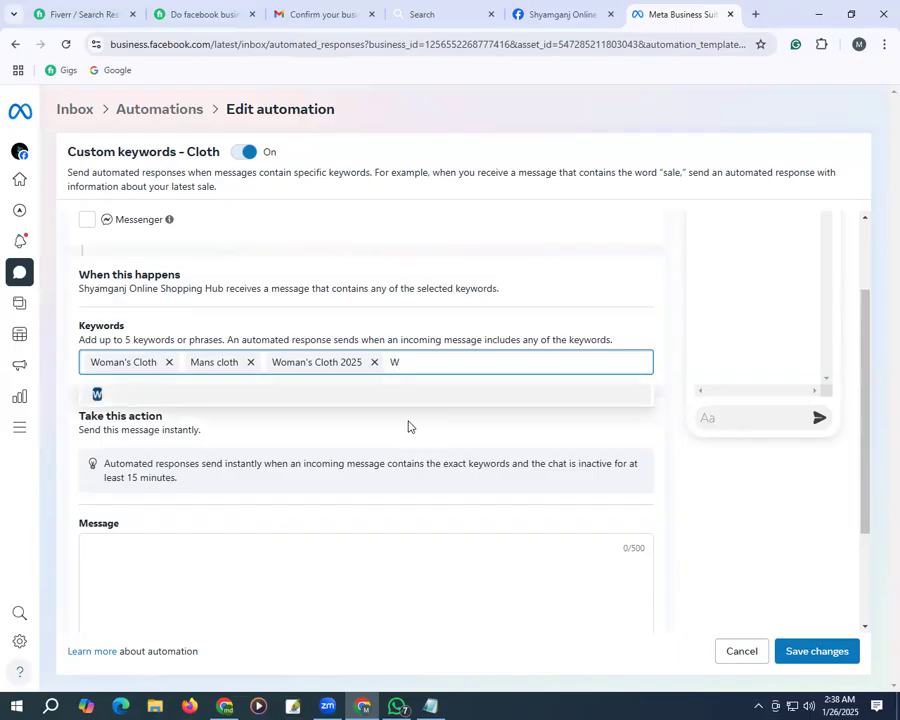
pyautogui.write('oman')
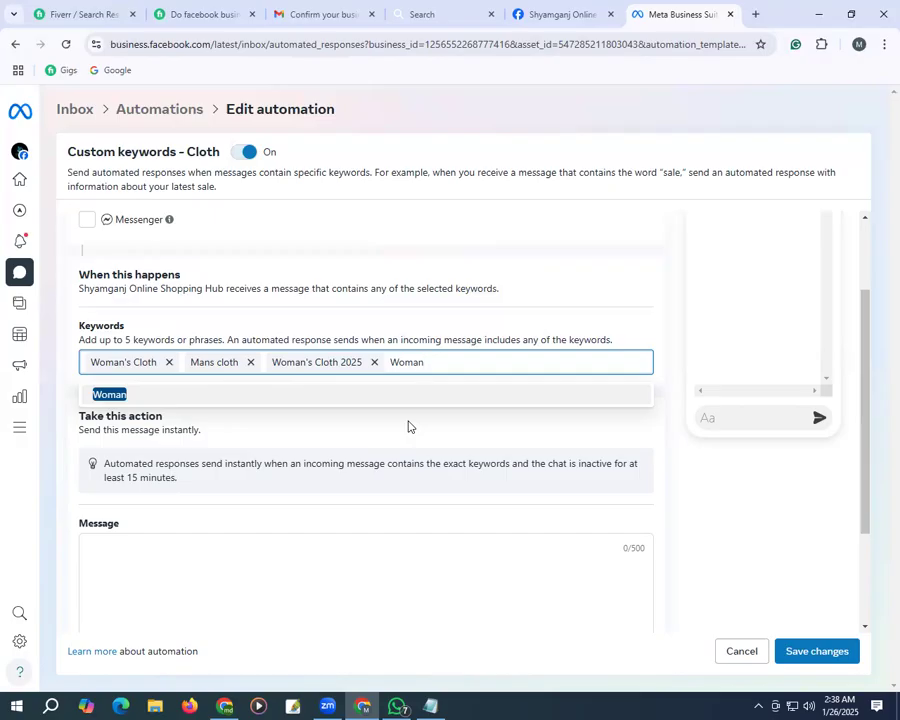
pyautogui.press('Return')
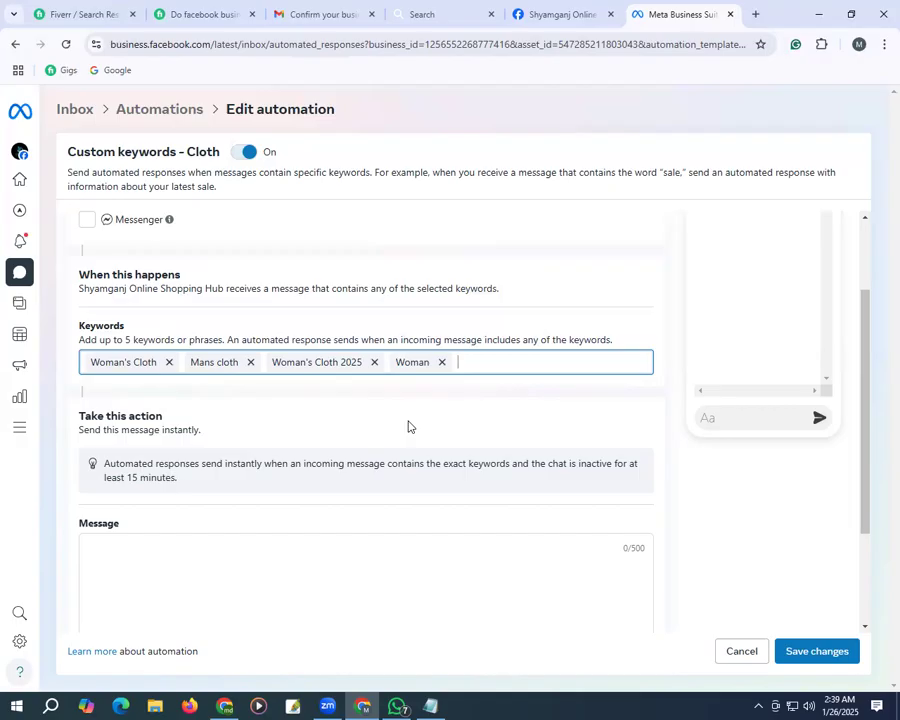
pyautogui.write('Cloth2025')
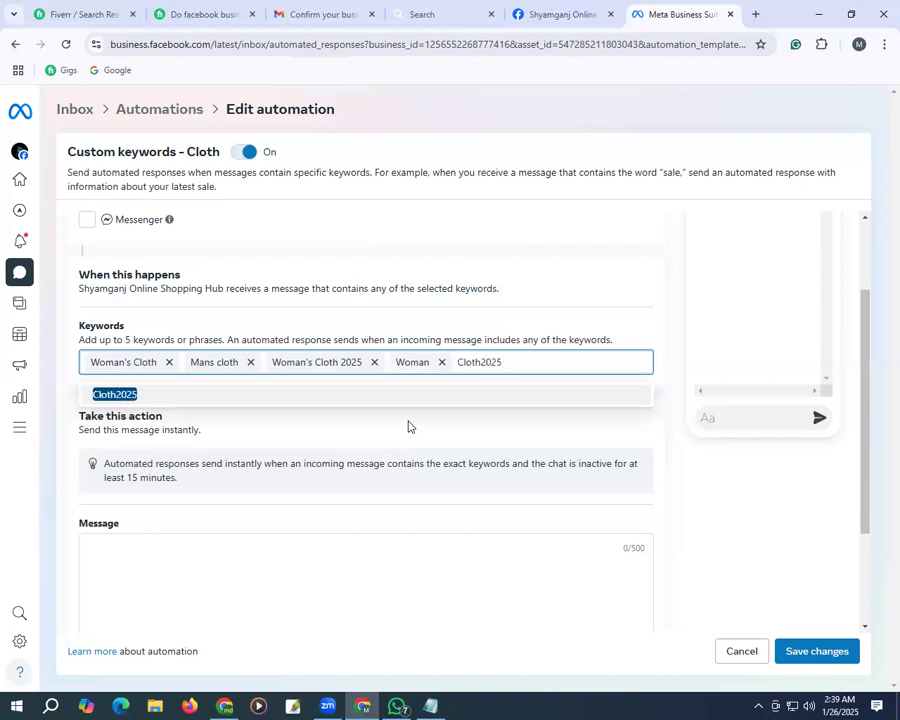
pyautogui.press('Return')
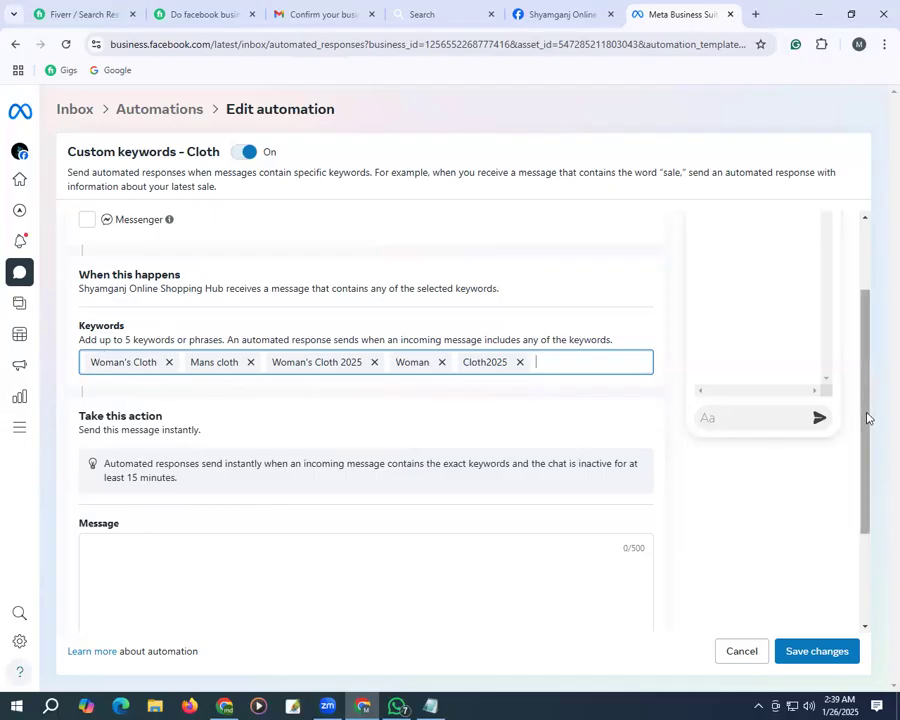
# Select Messenger as the channel on which the Cloth automation is used.
pyautogui.scroll(-1, 868, 430)
pyautogui.scroll(-3, 870, 460)
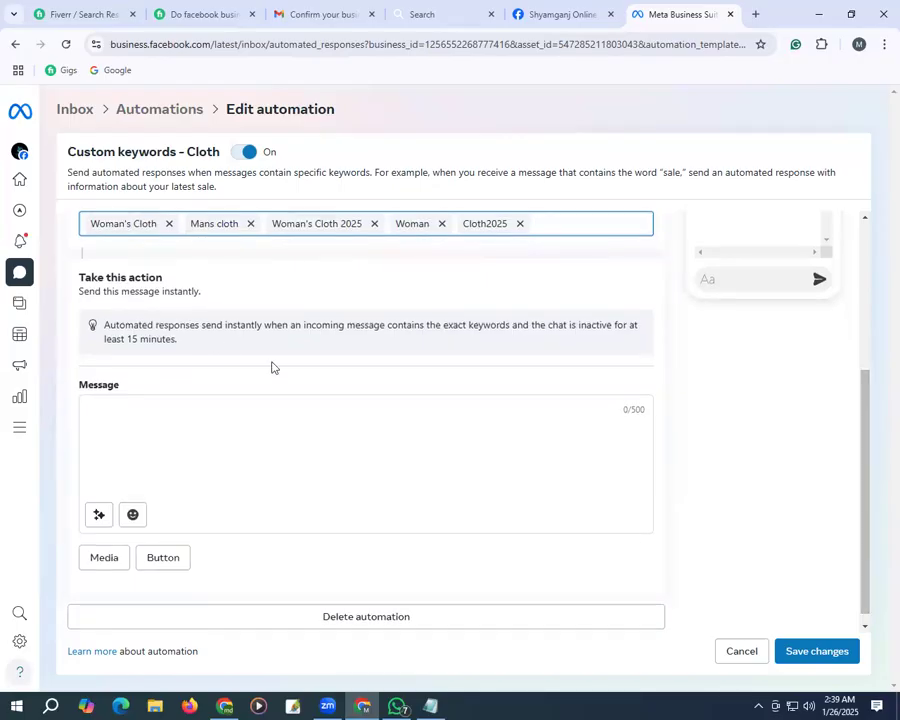
pyautogui.click(180, 439)
pyautogui.moveTo(866, 484); pyautogui.dragTo(862, 282)
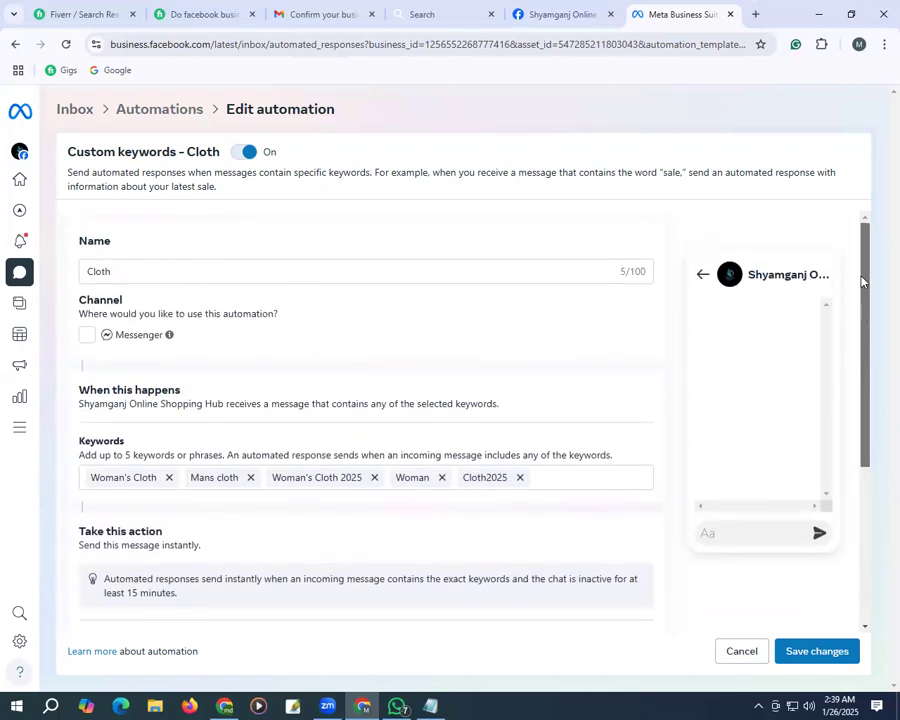
pyautogui.click(86, 338)
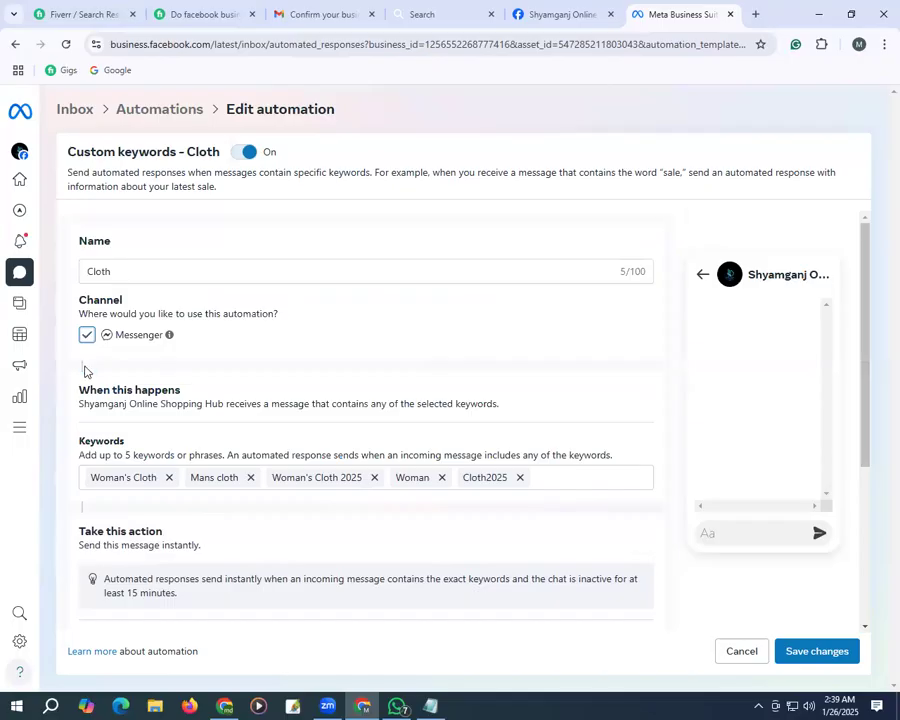
pyautogui.click(87, 337)
# Write the automated reply message as "Welcome to shyamgonj Online shopping Hub .".
pyautogui.moveTo(865, 366); pyautogui.dragTo(878, 562)
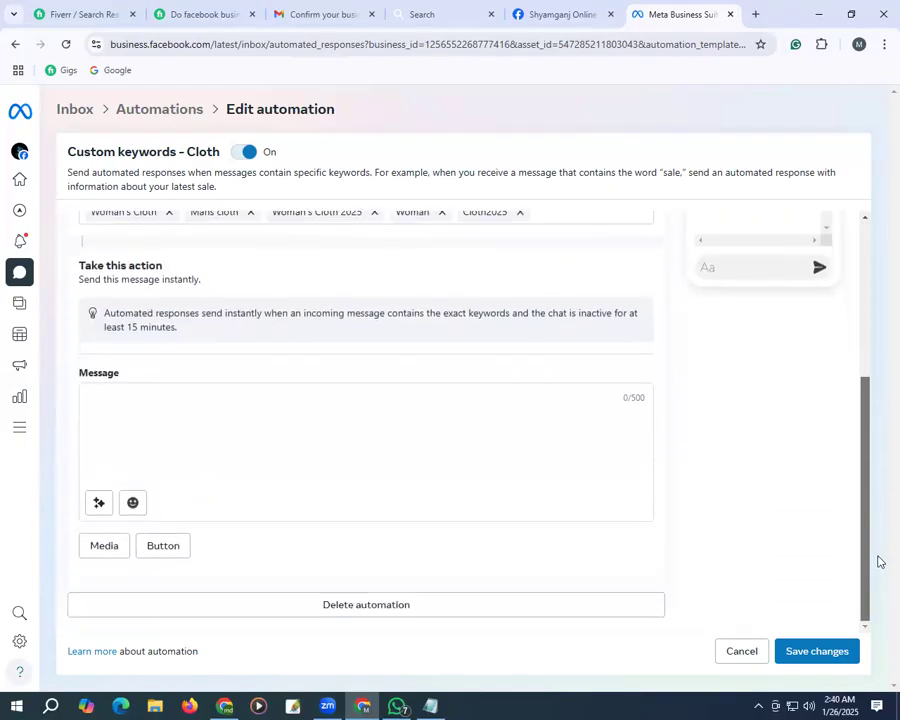
pyautogui.click(123, 399)
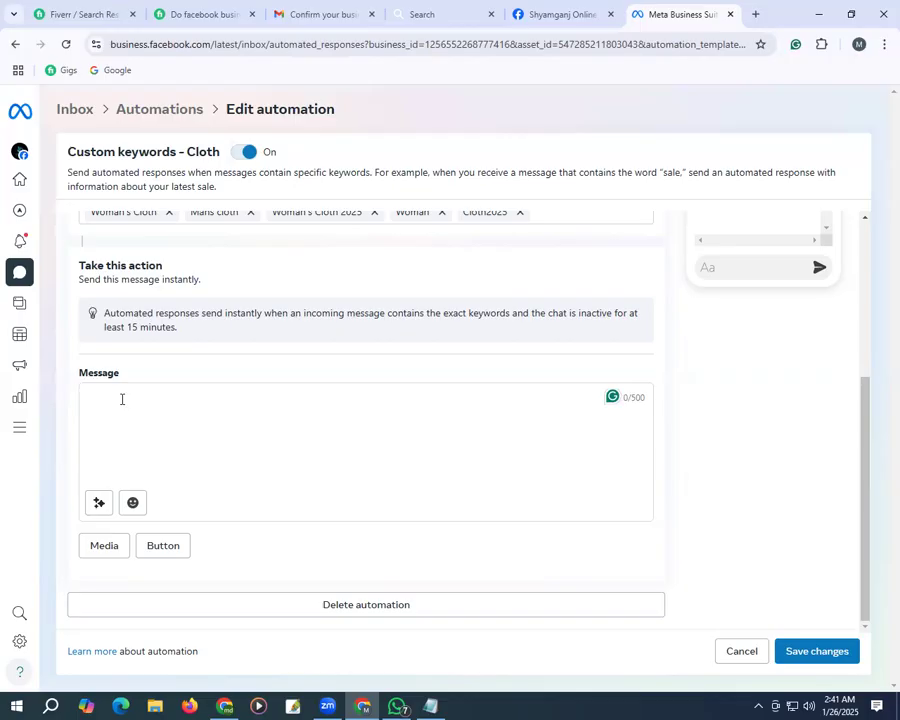
pyautogui.click(122, 399)
pyautogui.click(122, 399)
pyautogui.write('Welc')
pyautogui.write('ome to shyamgo')
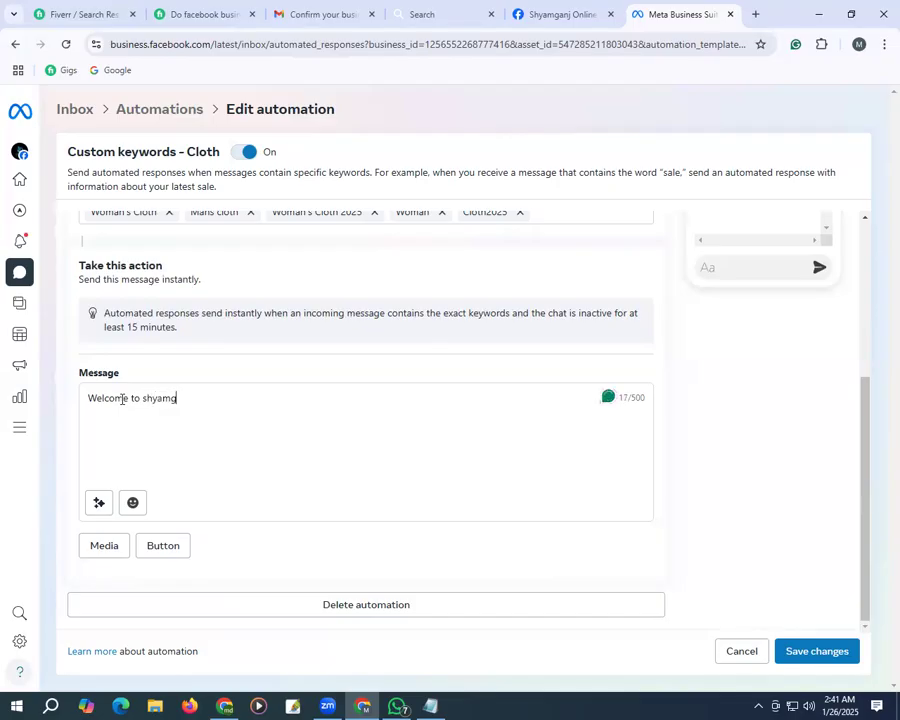
pyautogui.write('nj Online')
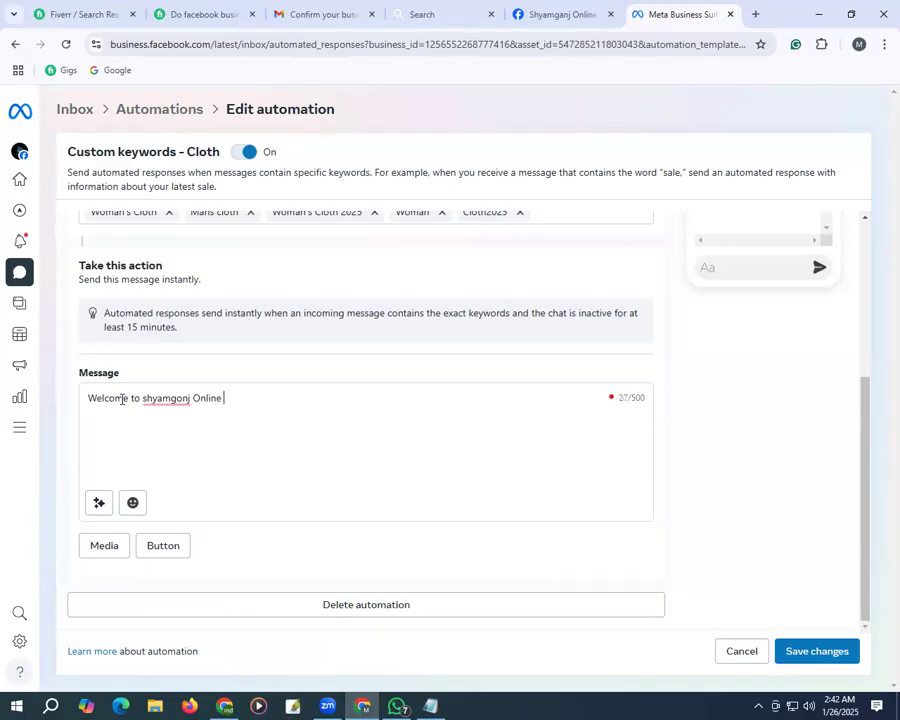
pyautogui.write(' shoppinh')
pyautogui.press('BackSpace')
pyautogui.write('g Hub')
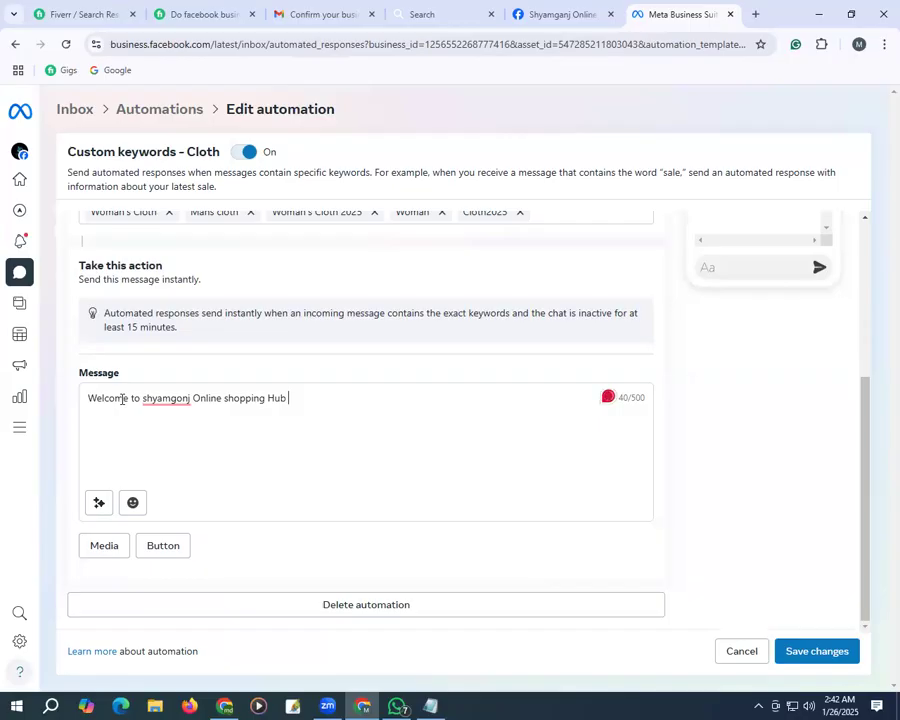
pyautogui.write(' .')
pyautogui.moveTo(273, 400)
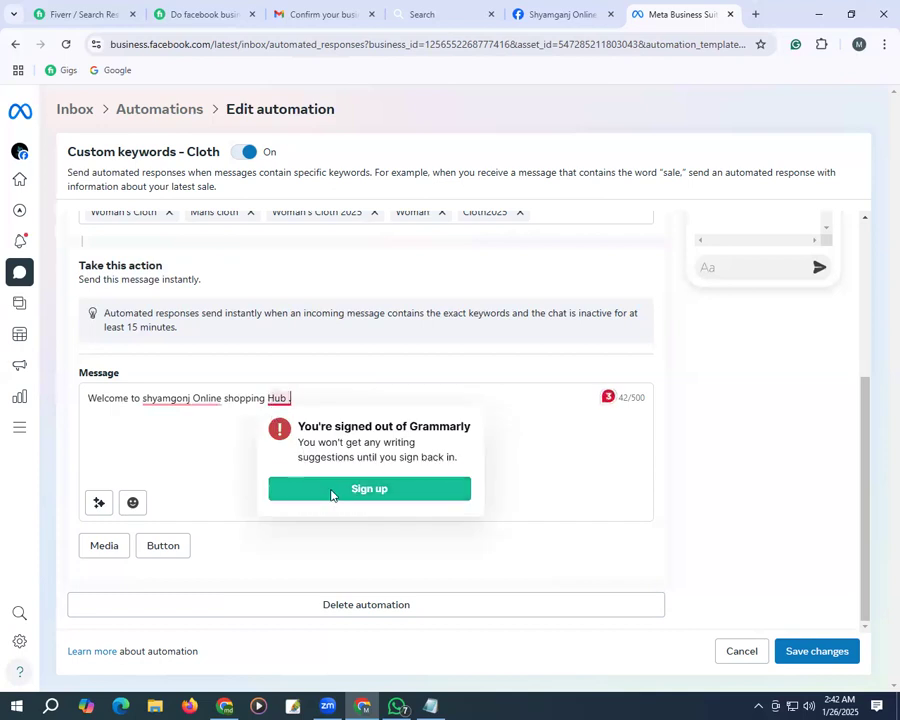
# Insert an extra space between "shyamgonj" and "Online" in the automated reply message.
pyautogui.click(332, 495)
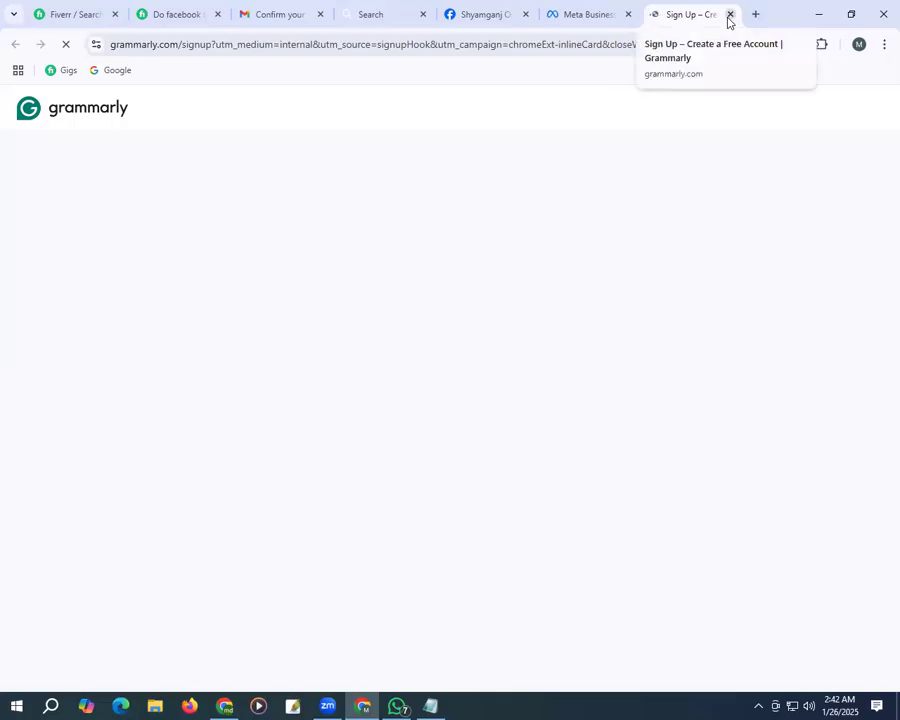
pyautogui.hotkey('ctrl', 'w')
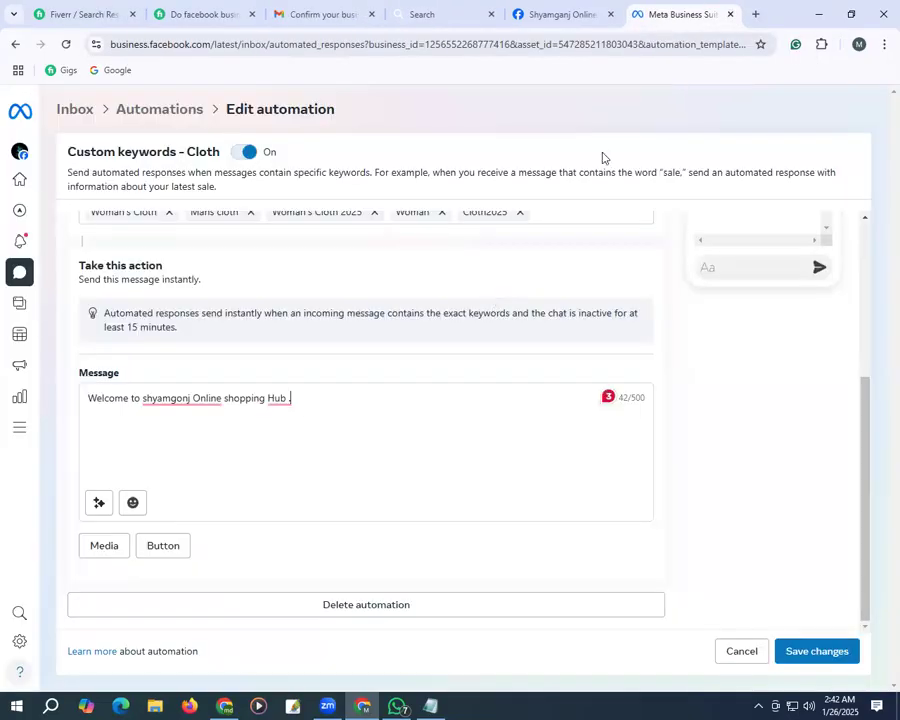
pyautogui.moveTo(173, 400)
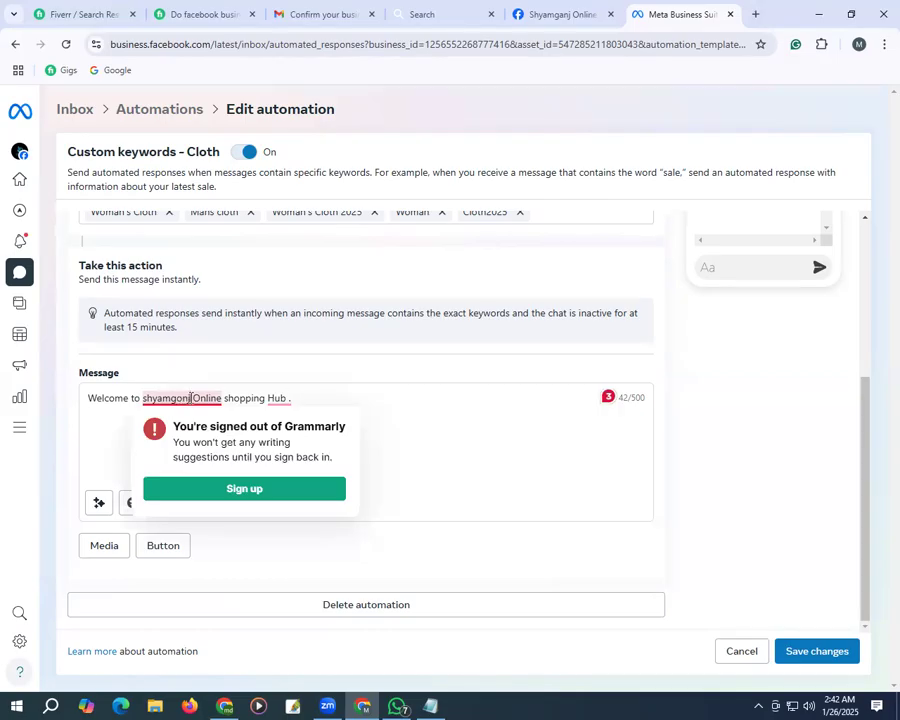
pyautogui.click(191, 398)
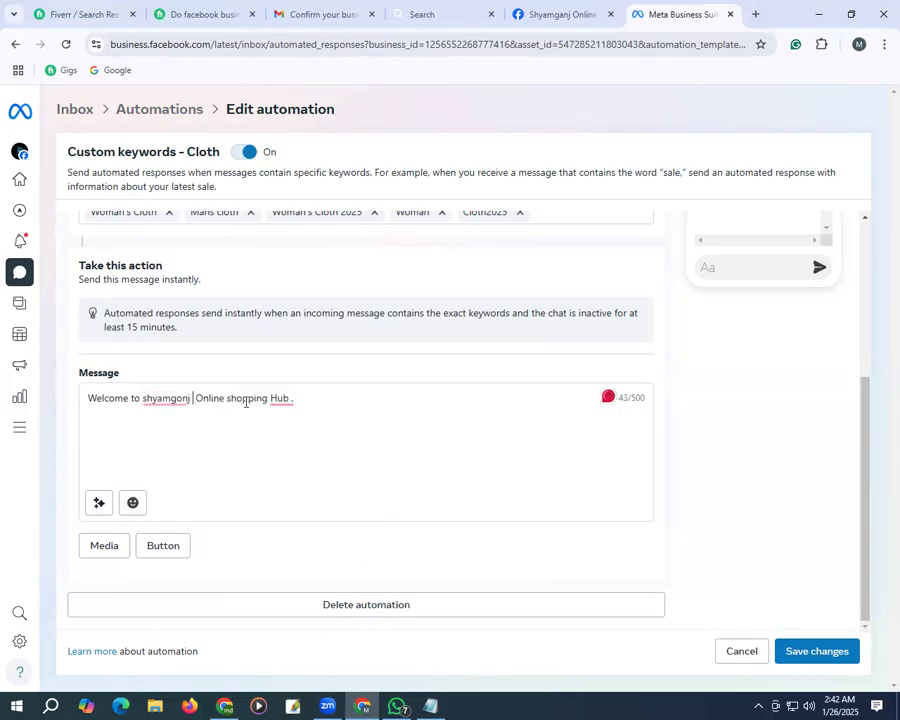
pyautogui.click(609, 399)
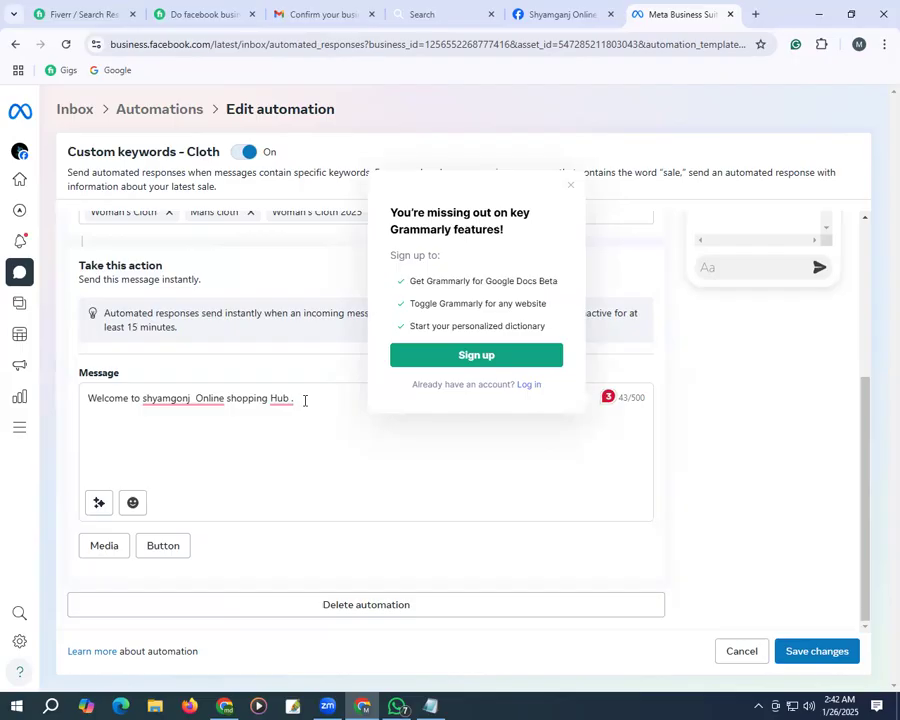
# Extend the reply message with "Our Representative Will contact you shortly" after the welcome sentence.
pyautogui.write('Our S')
pyautogui.press('BackSpace')
pyautogui.press('BackSpace')
pyautogui.write('Representa')
pyautogui.click(572, 190)
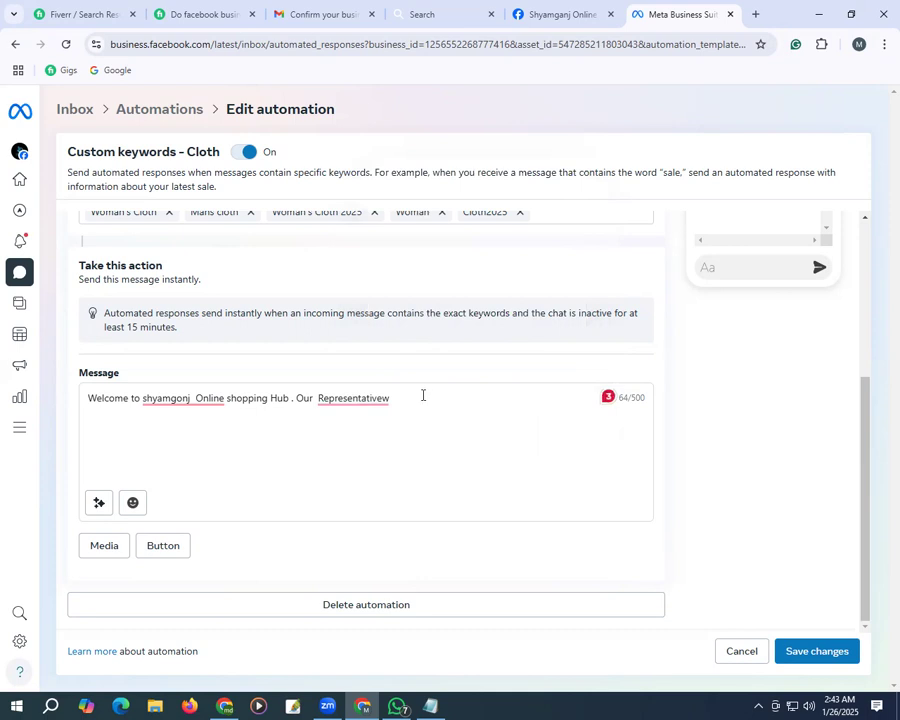
pyautogui.moveTo(387, 400)
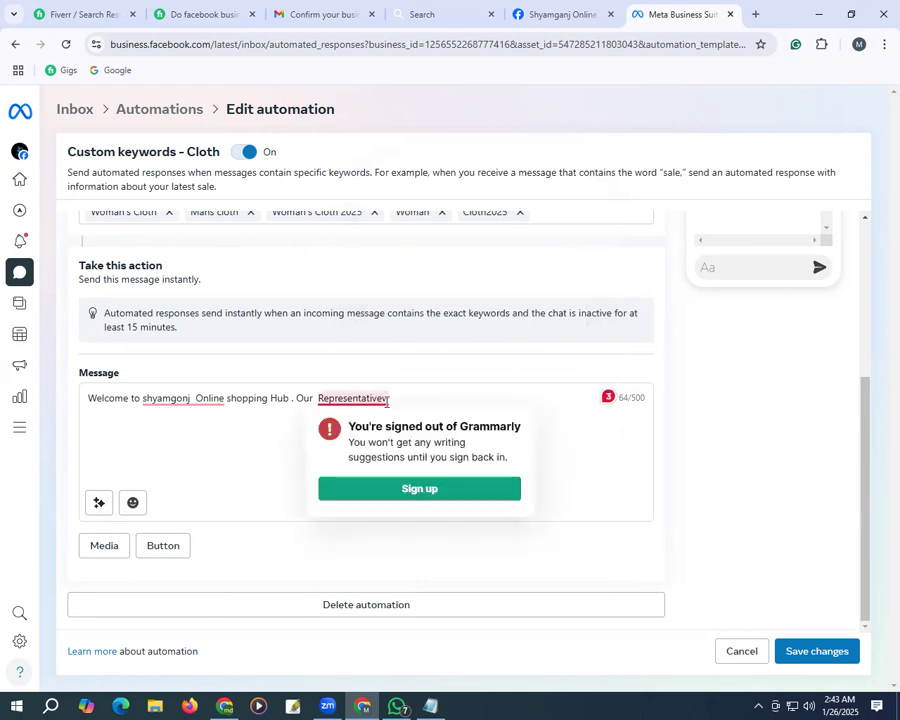
pyautogui.press('BackSpace')
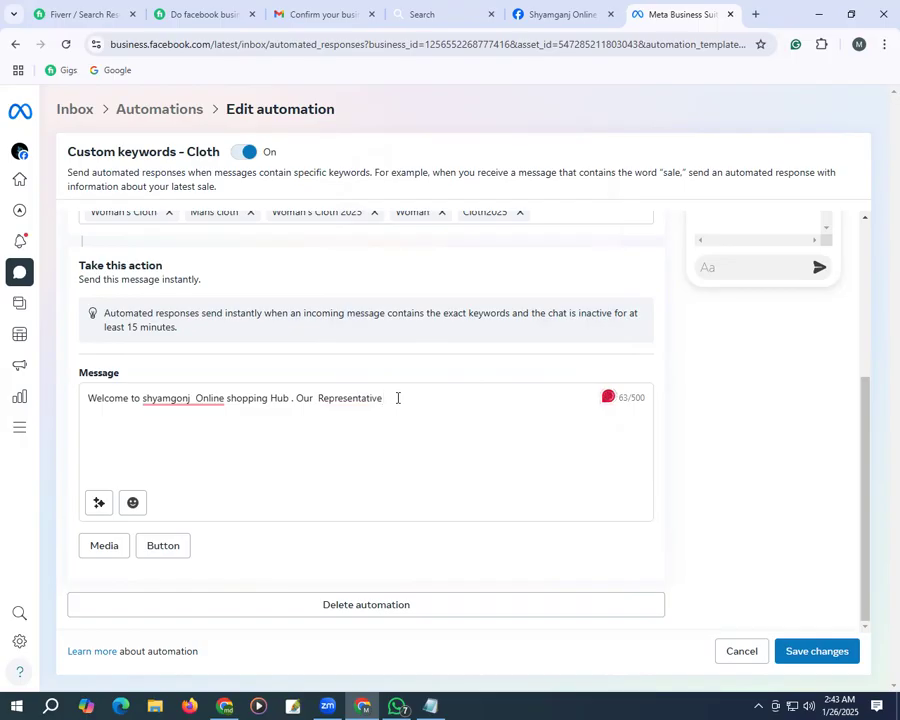
pyautogui.write('Will contact you shortly')
# Put the representative sentence on its own line and add a closing line reading "Thanks".
pyautogui.click(294, 398)
pyautogui.press('Return')
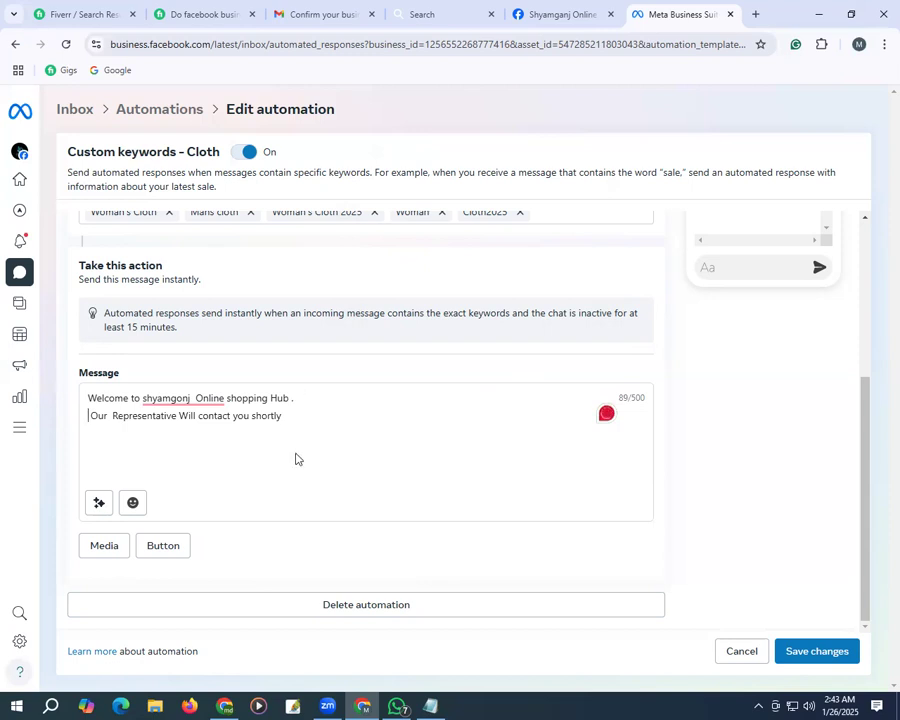
pyautogui.click(292, 419)
pyautogui.press('Return')
pyautogui.write('Thanks')
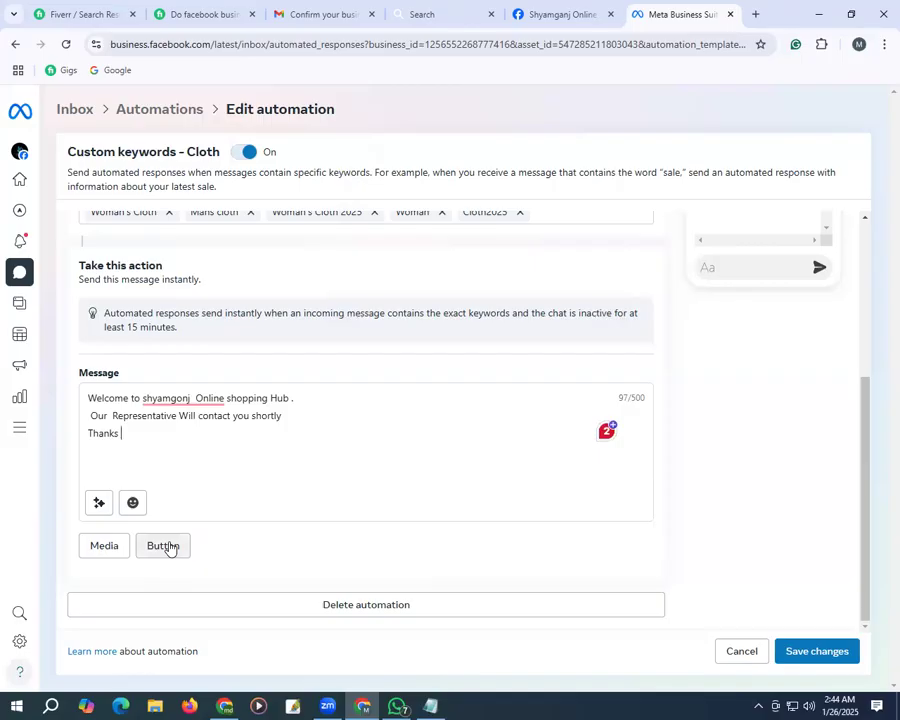
# Add a button with a blank label and website URL to the reply, and save the Cloth automation.
pyautogui.click(165, 546)
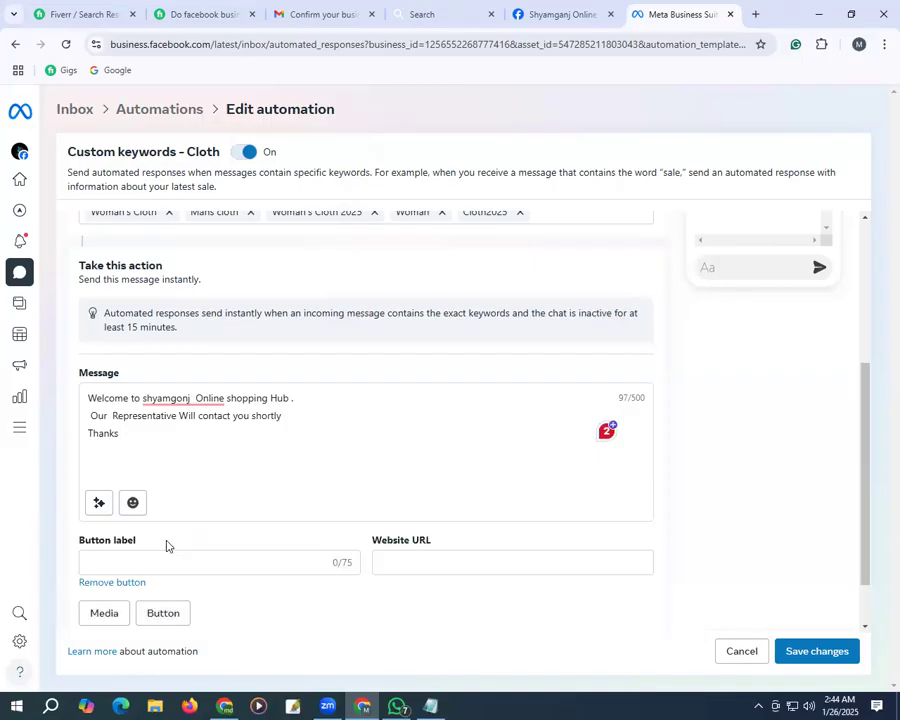
pyautogui.scroll(-2, 698, 538)
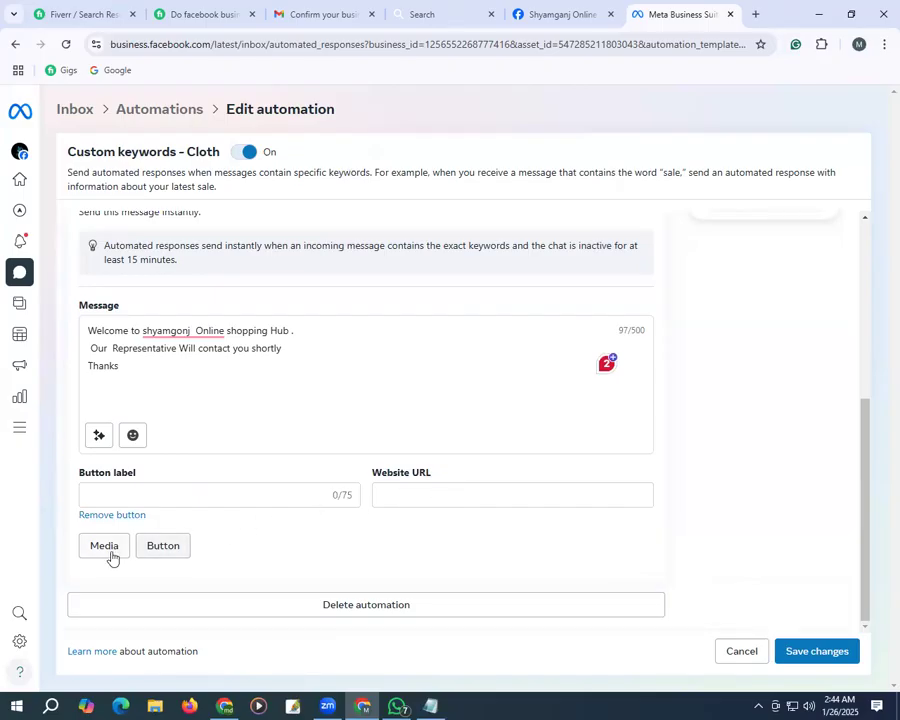
pyautogui.click(815, 653)
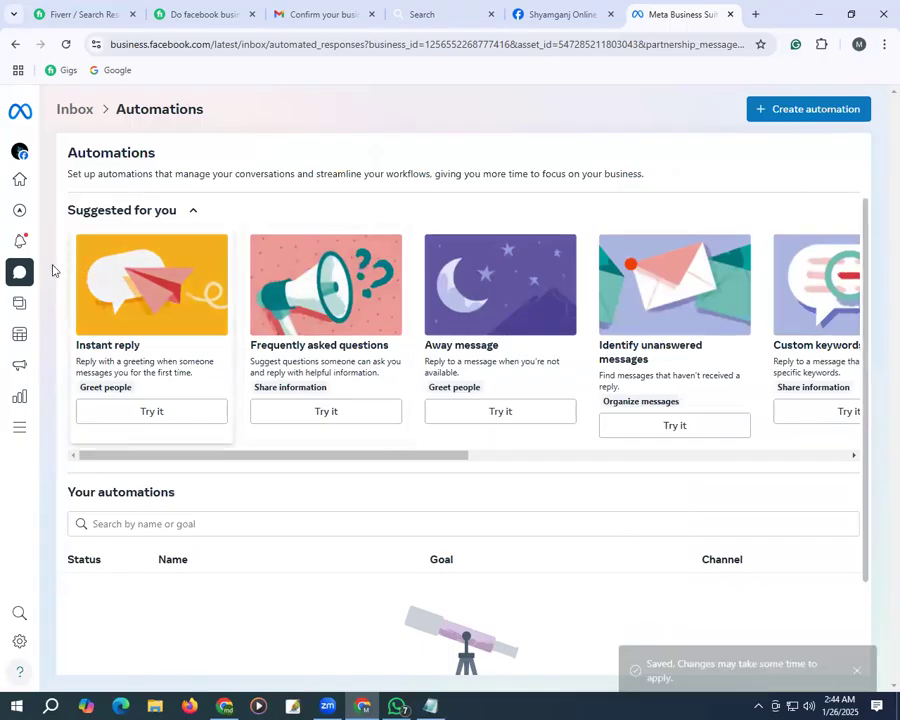
pyautogui.click(22, 280)
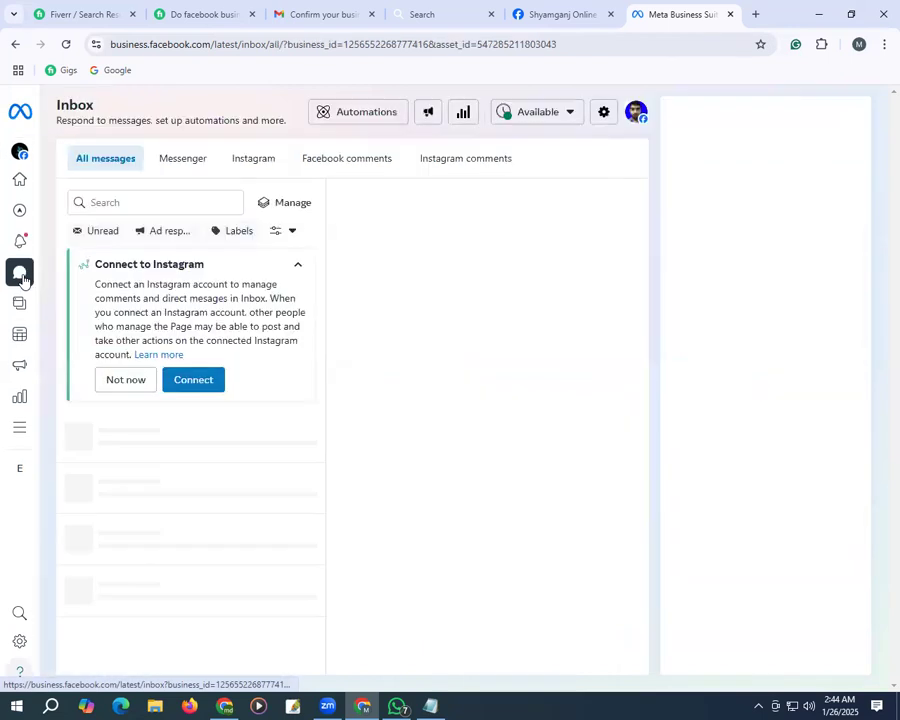
pyautogui.click(200, 382)
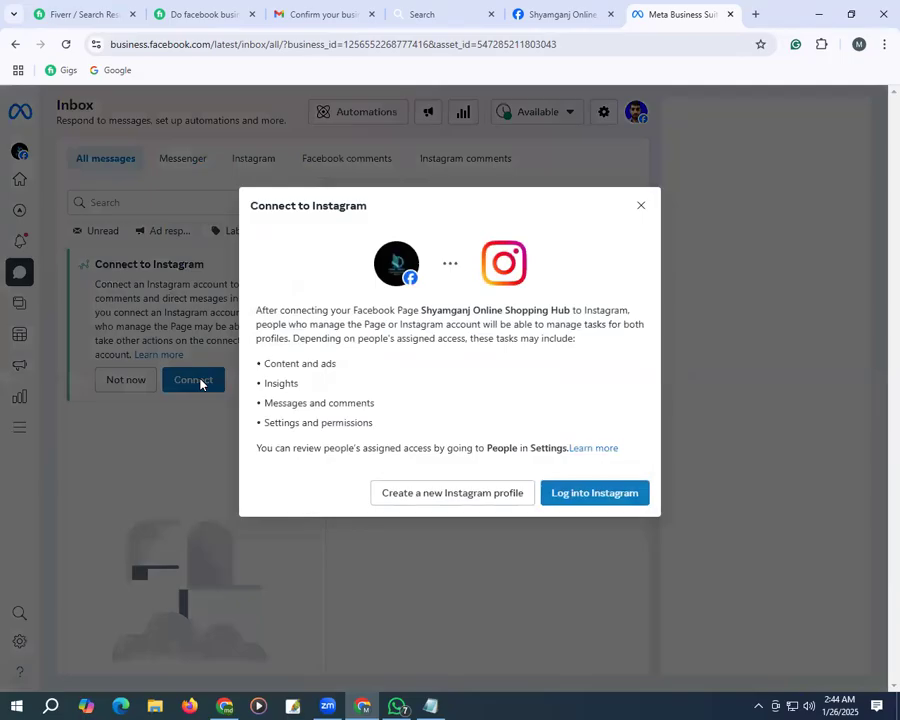
pyautogui.click(641, 207)
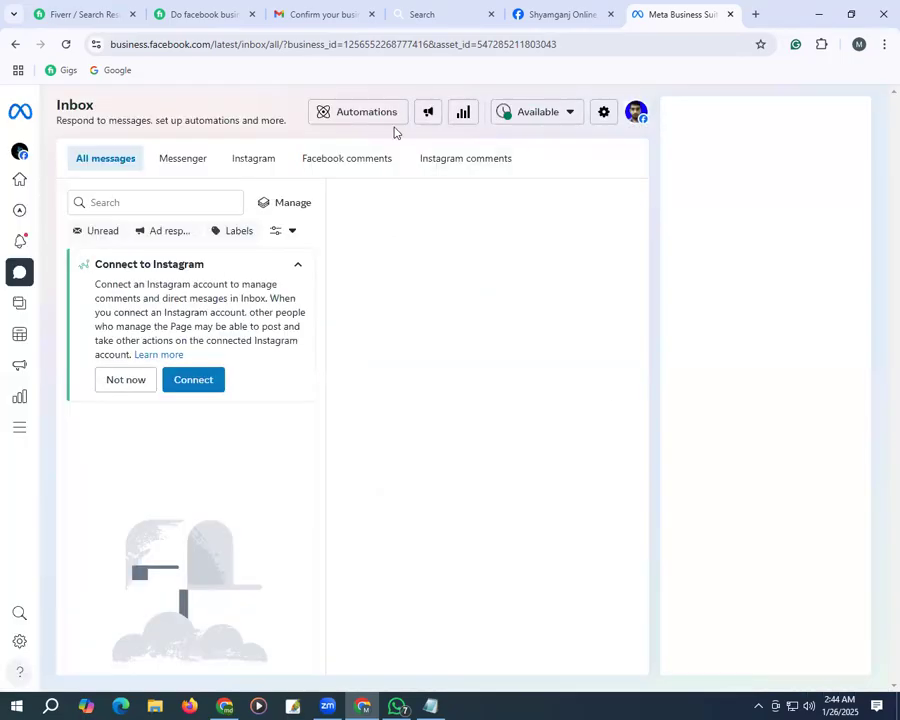
pyautogui.click(15, 44)
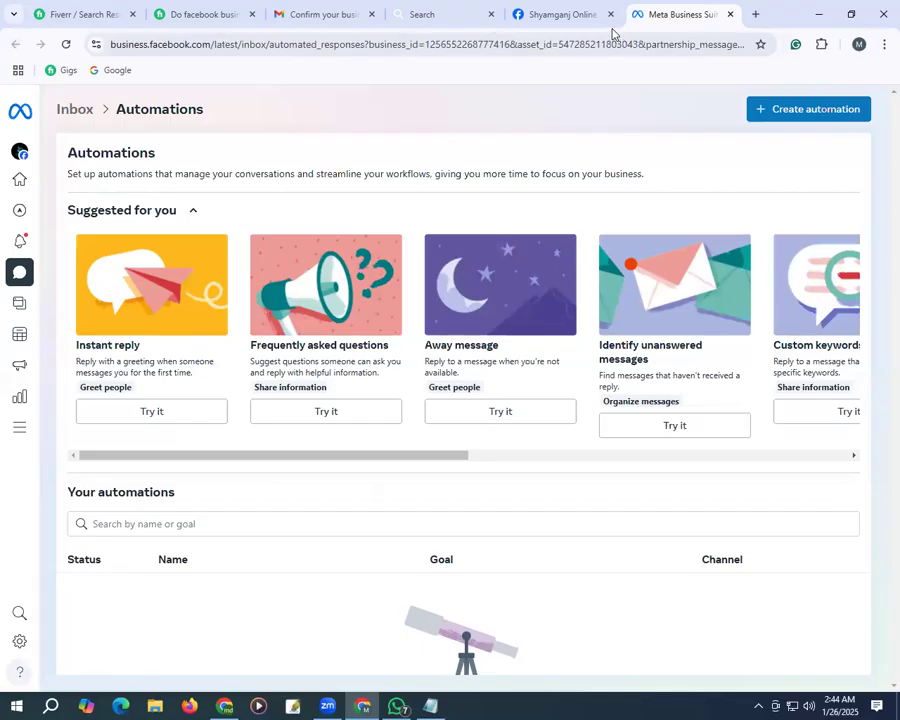
# Refresh the list of automations to check the saved ones, and return to the Shyamganj Online Shopping Hub Facebook page.
pyautogui.click(65, 45)
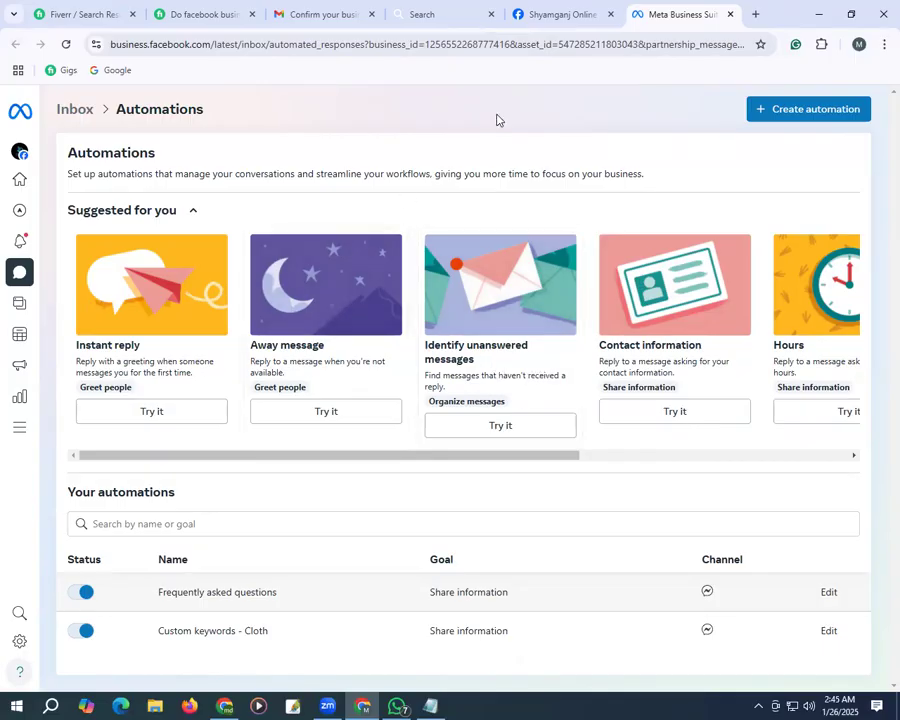
pyautogui.click(730, 15)
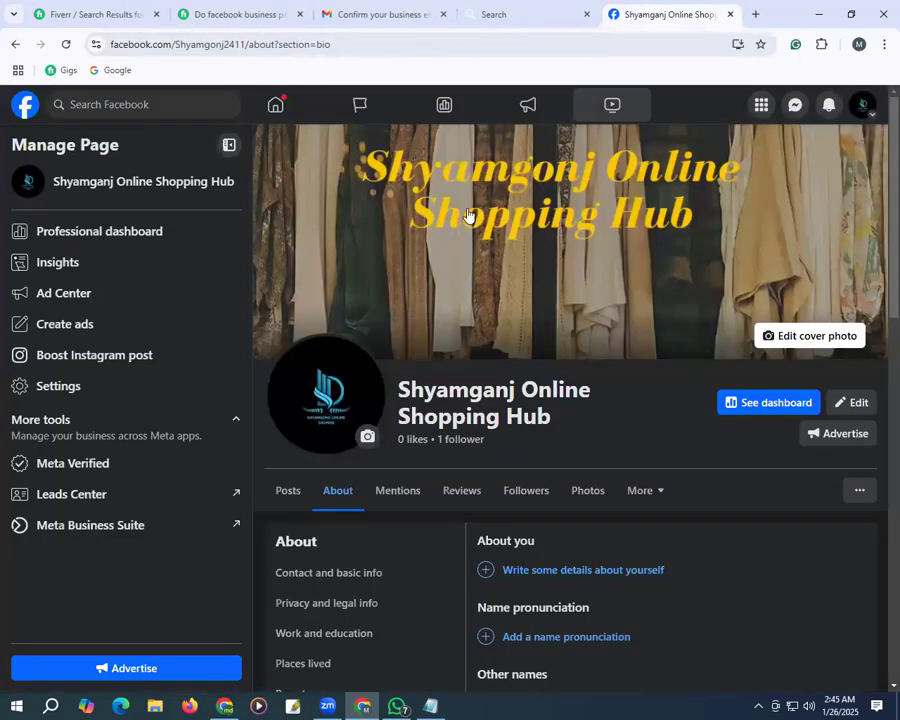
pyautogui.click(65, 46)
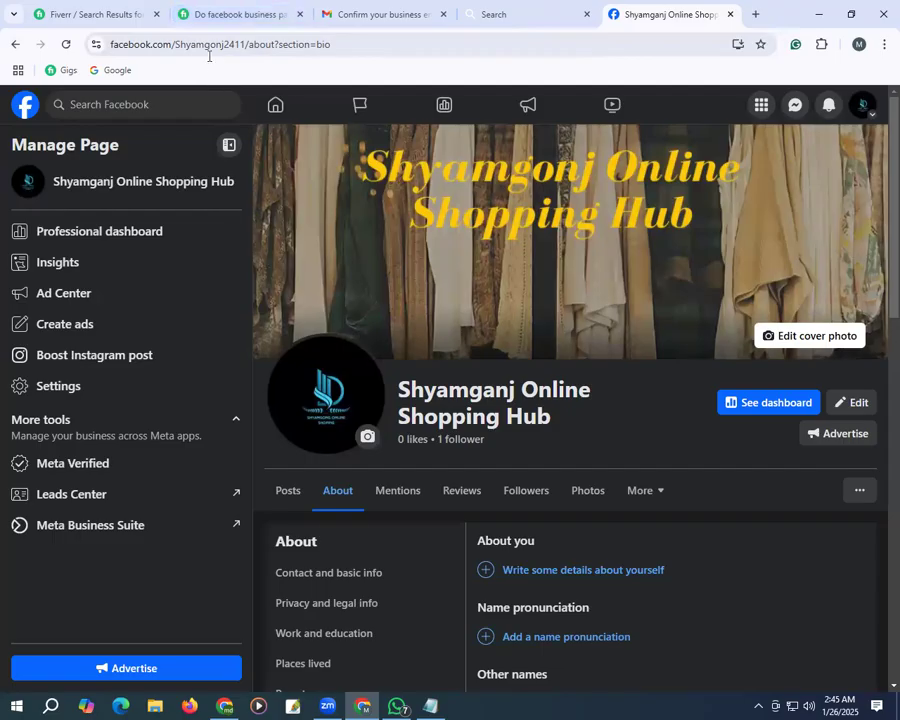
# Switch to the Fiverr gig on Facebook business page creation and review its title and Premium package.
pyautogui.click(231, 16)
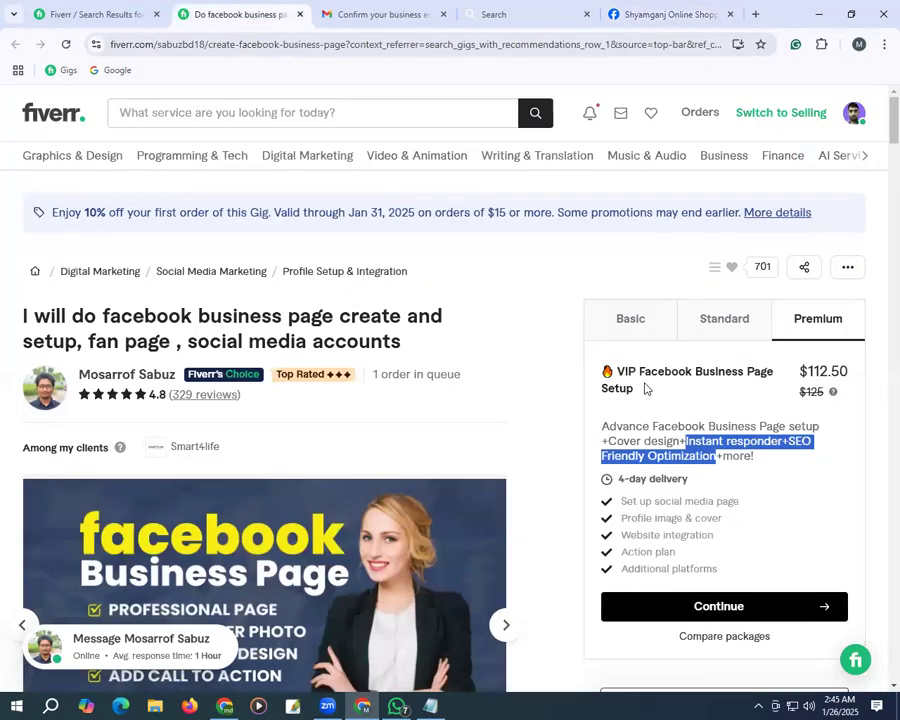
pyautogui.click(812, 499)
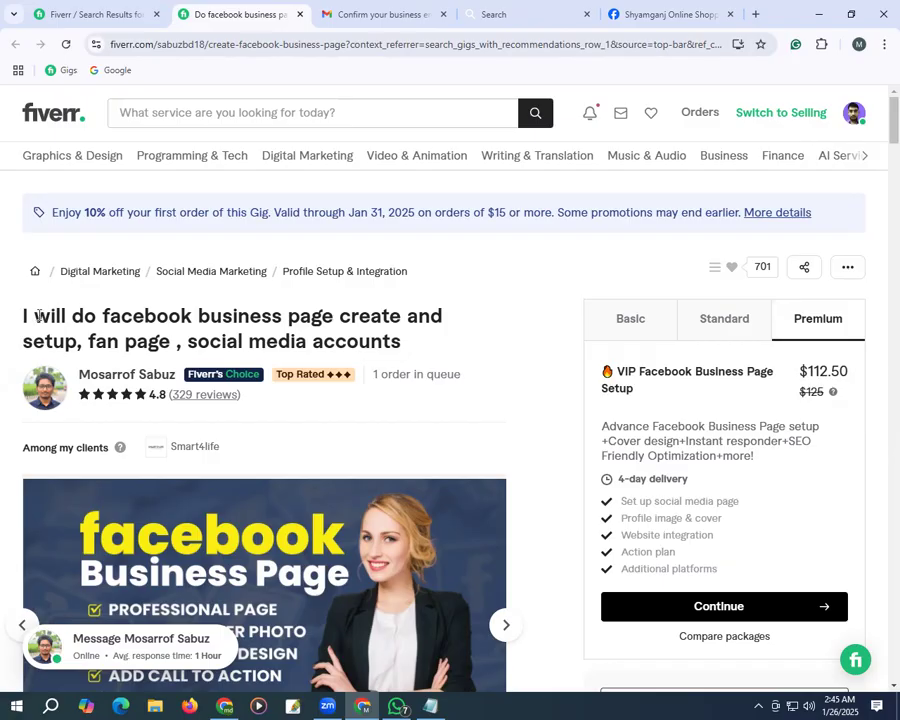
pyautogui.moveTo(23, 316); pyautogui.dragTo(67, 316)
pyautogui.moveTo(198, 318); pyautogui.dragTo(485, 363)
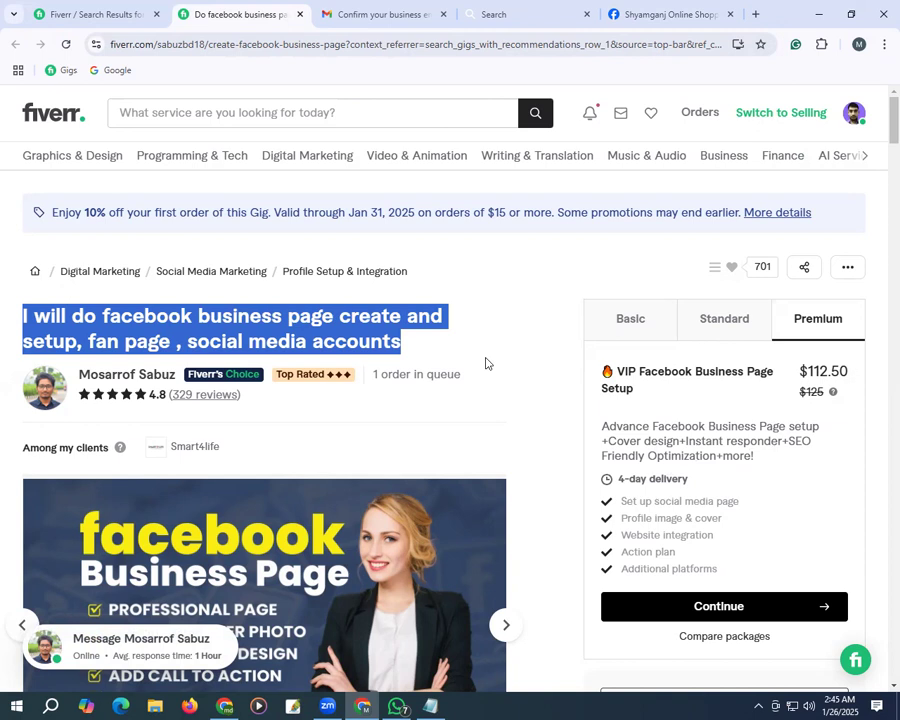
pyautogui.click(527, 347)
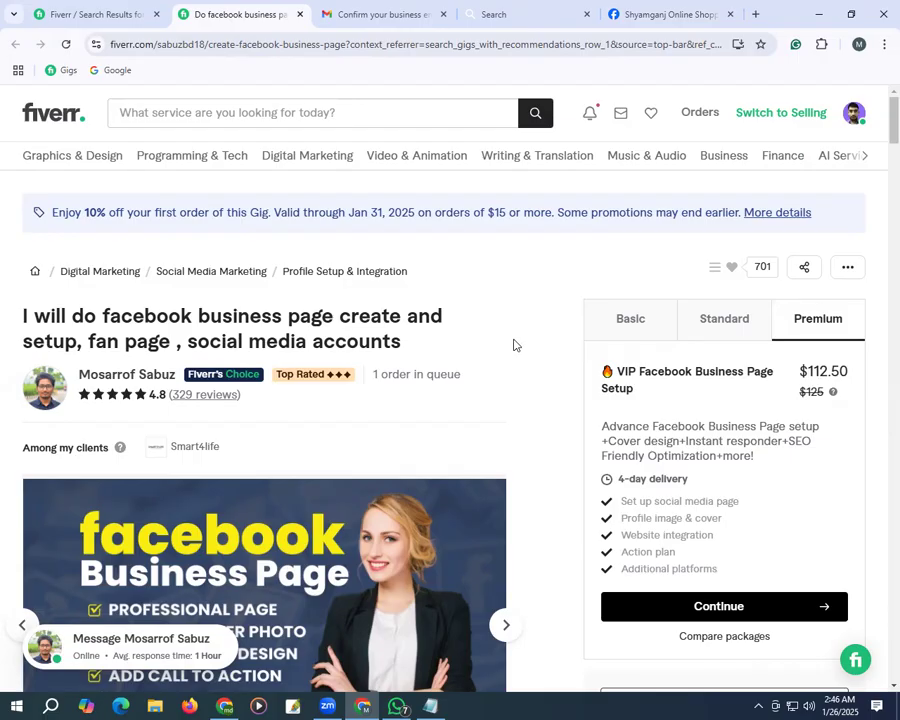
# Return to the Facebook page and go back through its general settings for name and username.
pyautogui.click(680, 18)
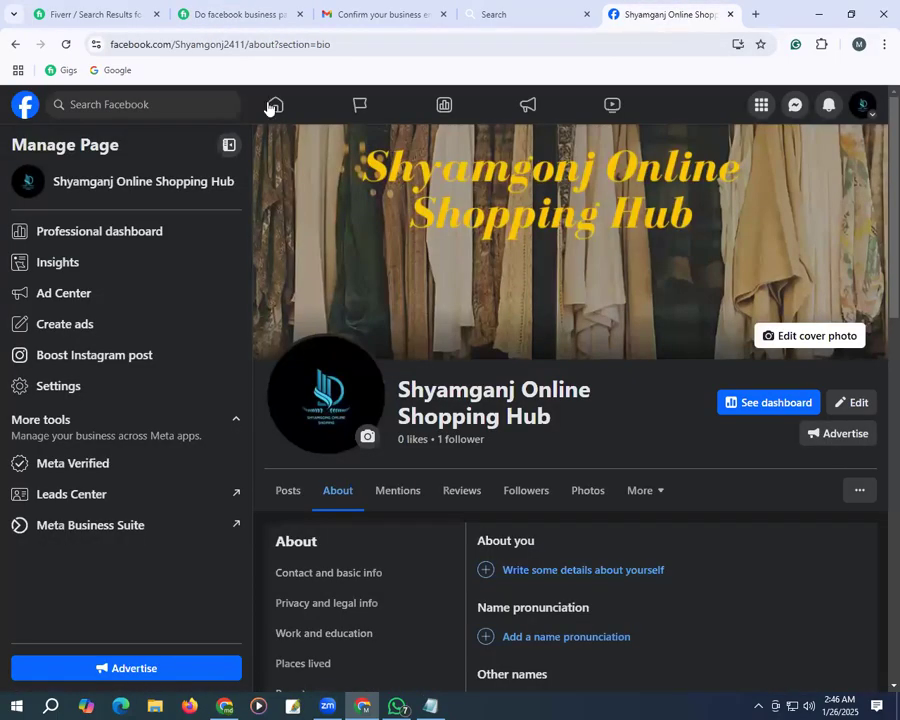
pyautogui.click(65, 46)
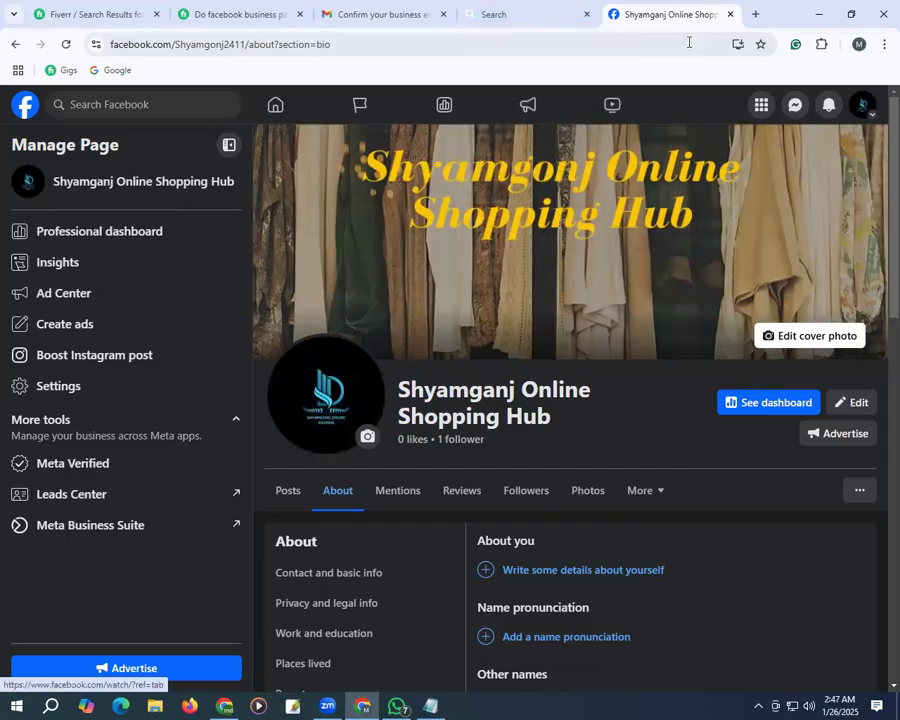
pyautogui.click(15, 45)
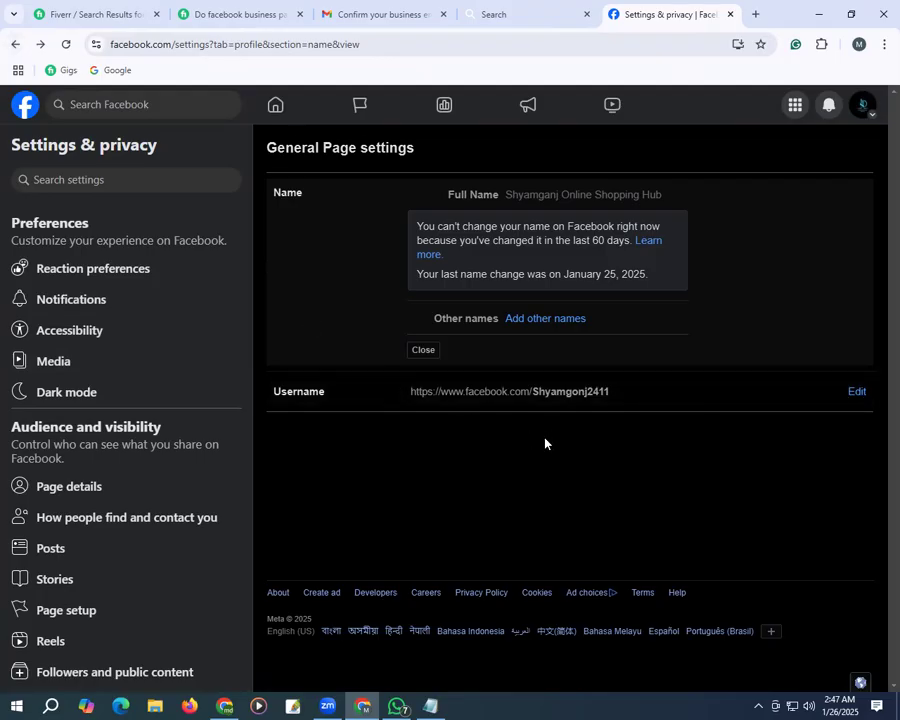
pyautogui.click(14, 45)
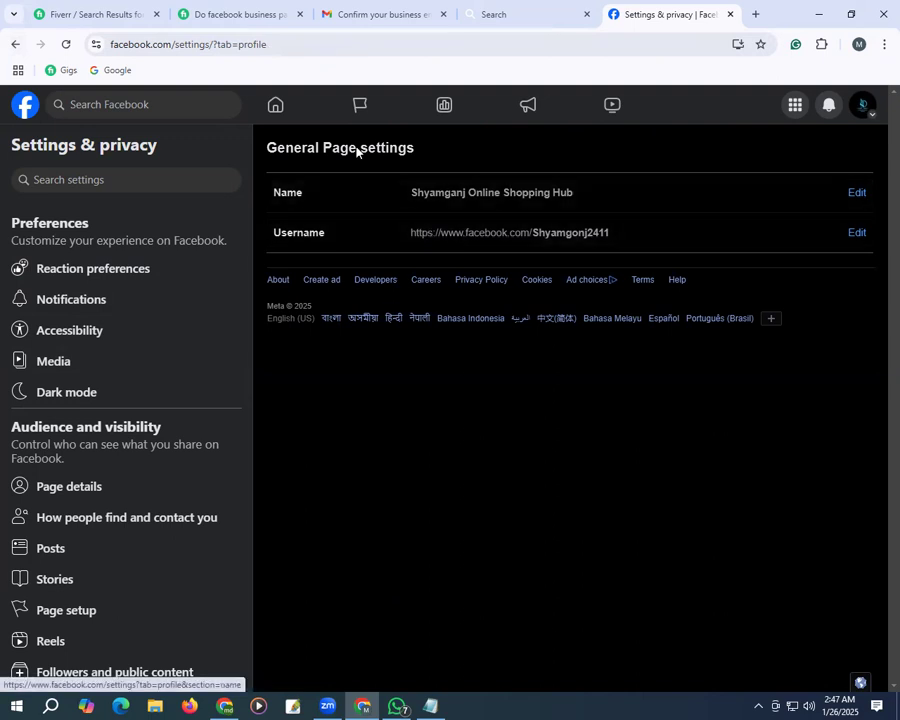
pyautogui.click(14, 45)
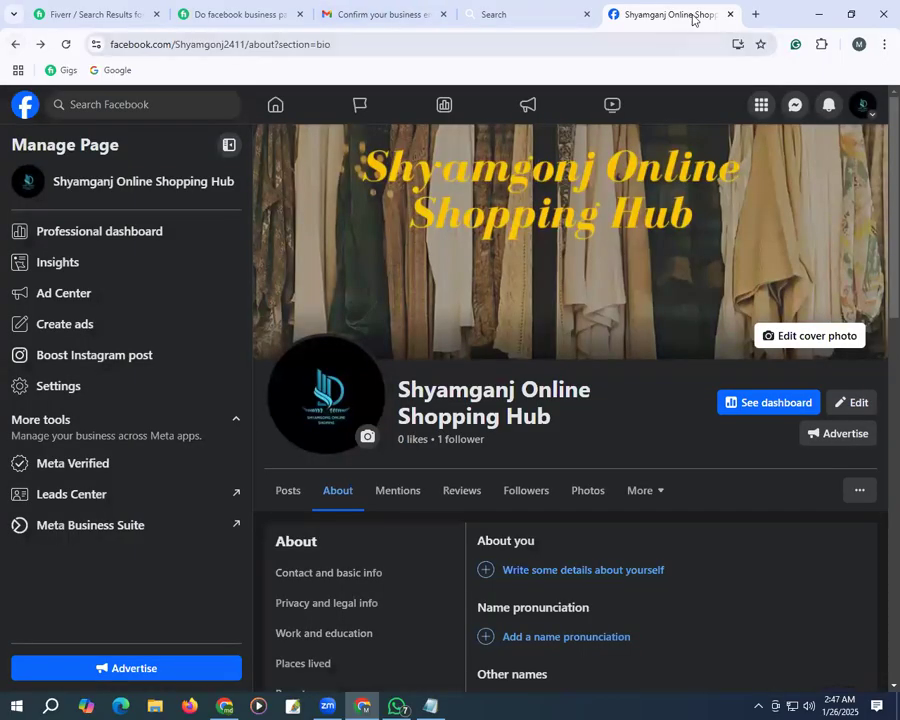
# Open the Facebook home feed as the shop page and look through its posts.
pyautogui.click(279, 109)
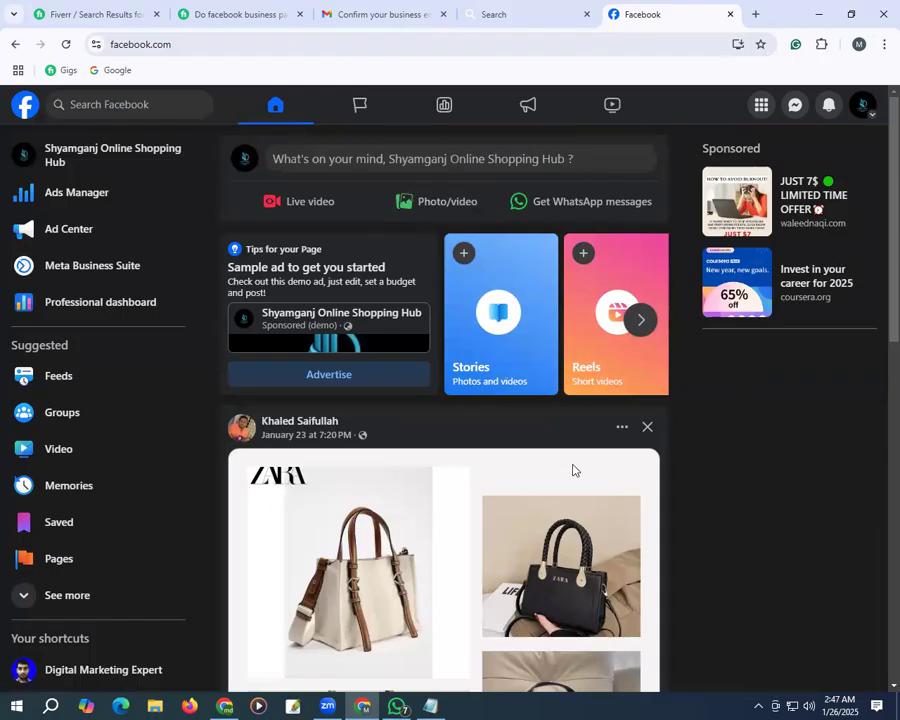
pyautogui.scroll(-2, 570, 466)
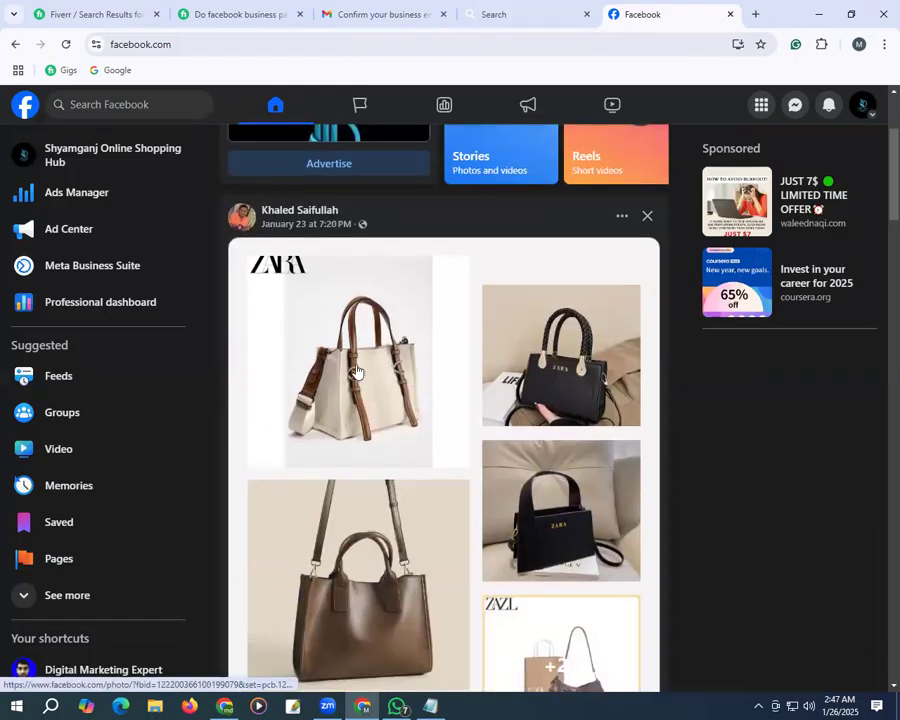
pyautogui.scroll(-2, 466, 396)
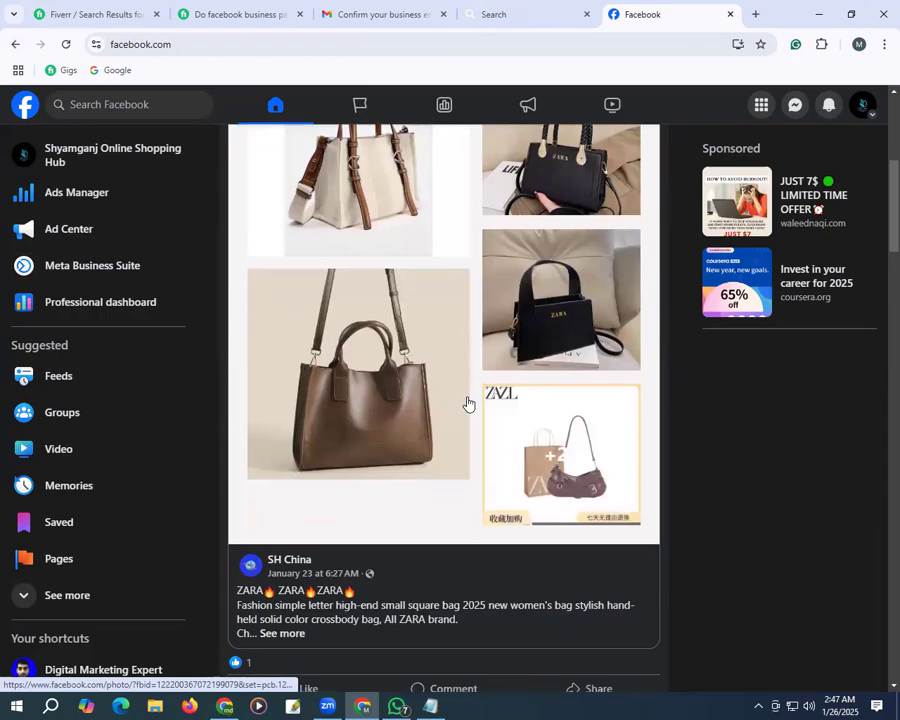
pyautogui.scroll(3, 455, 445)
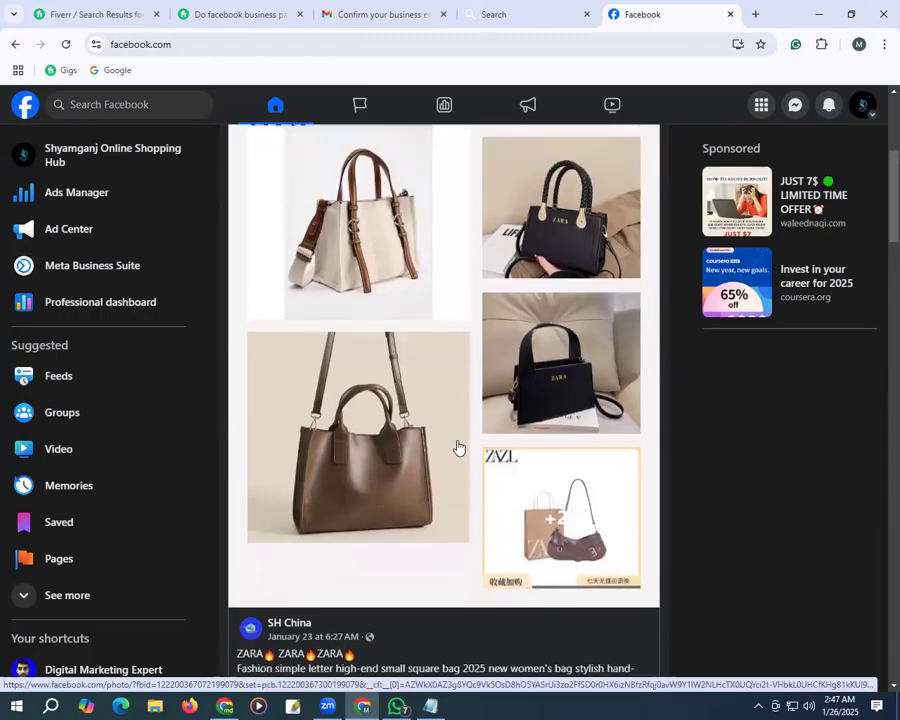
pyautogui.scroll(-3, 458, 447)
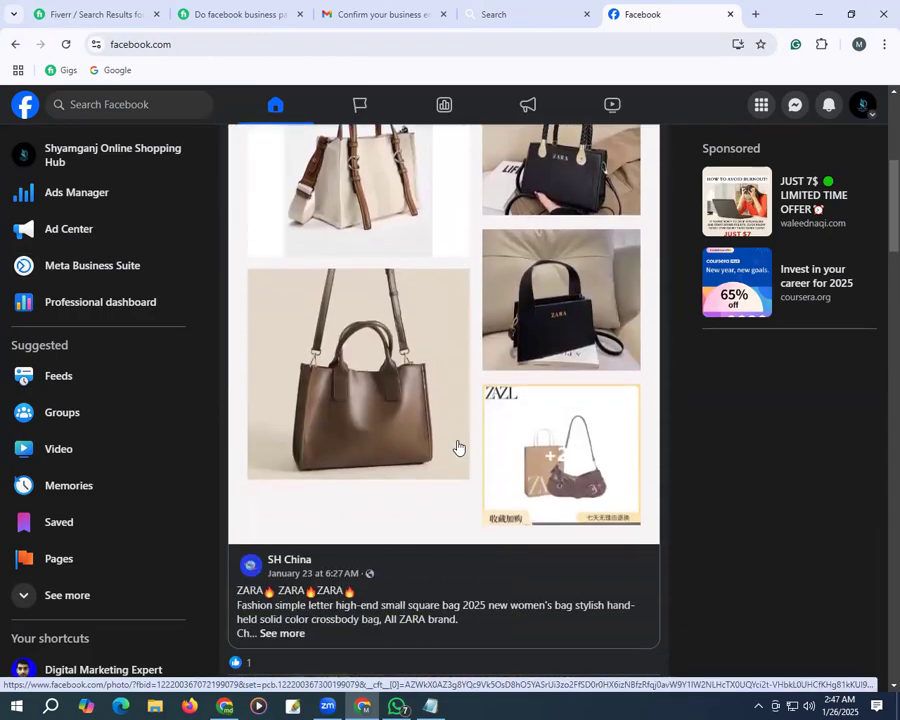
pyautogui.scroll(-3, 458, 447)
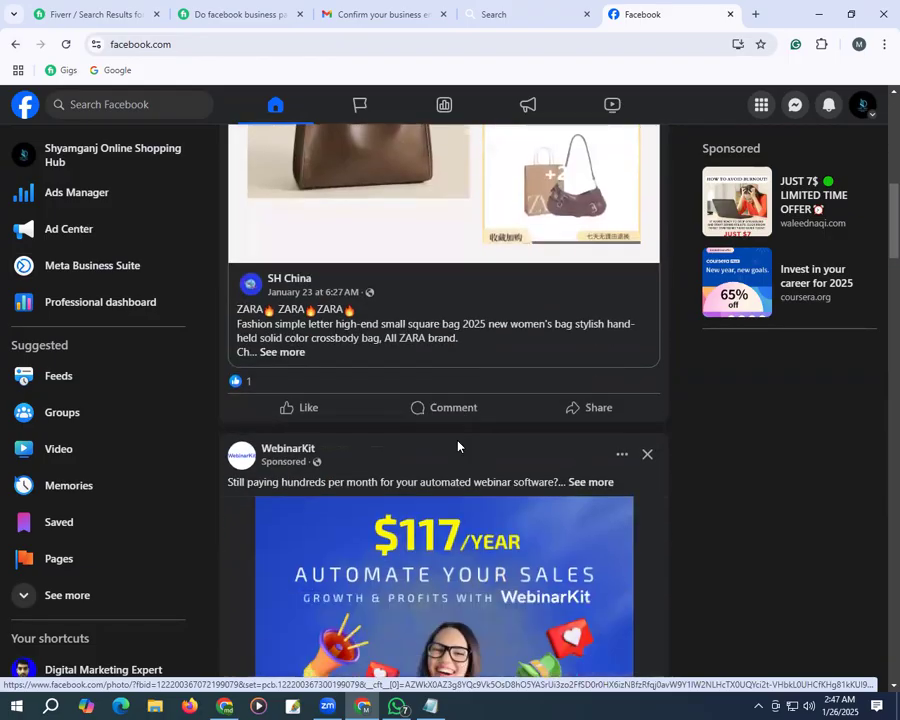
# Like the ZARA handbag post from SH China and share it publicly to the shop page's feed.
pyautogui.scroll(4, 457, 444)
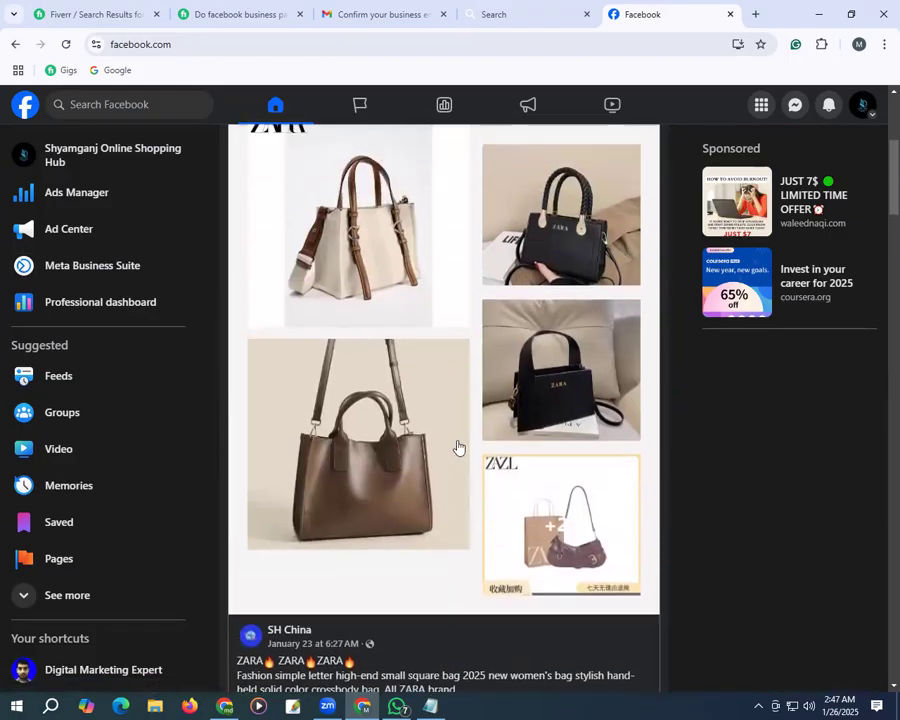
pyautogui.scroll(2, 442, 434)
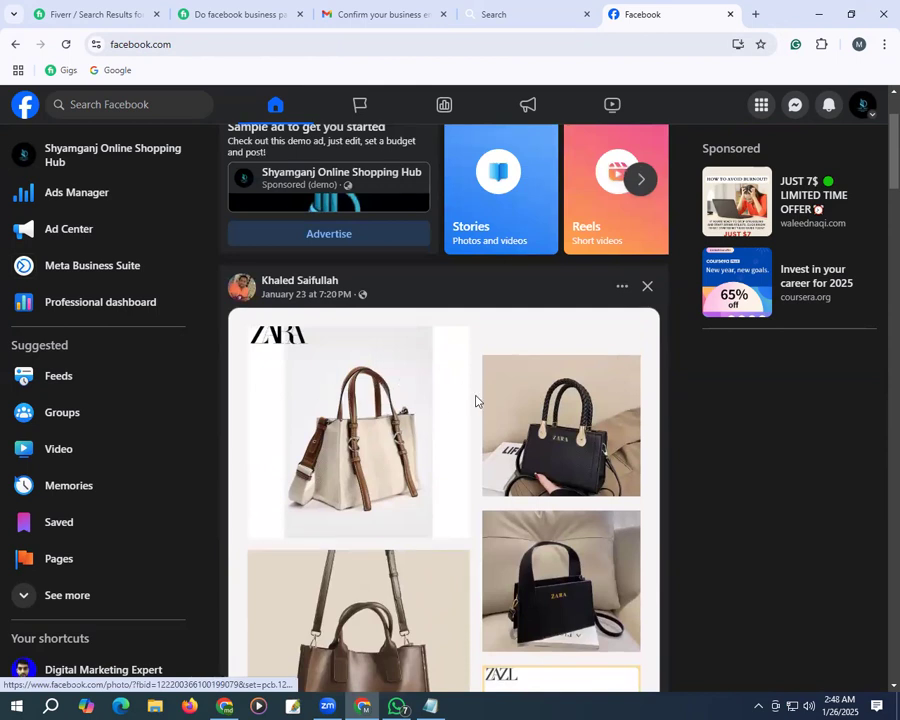
pyautogui.scroll(-2, 450, 407)
pyautogui.scroll(-1, 450, 407)
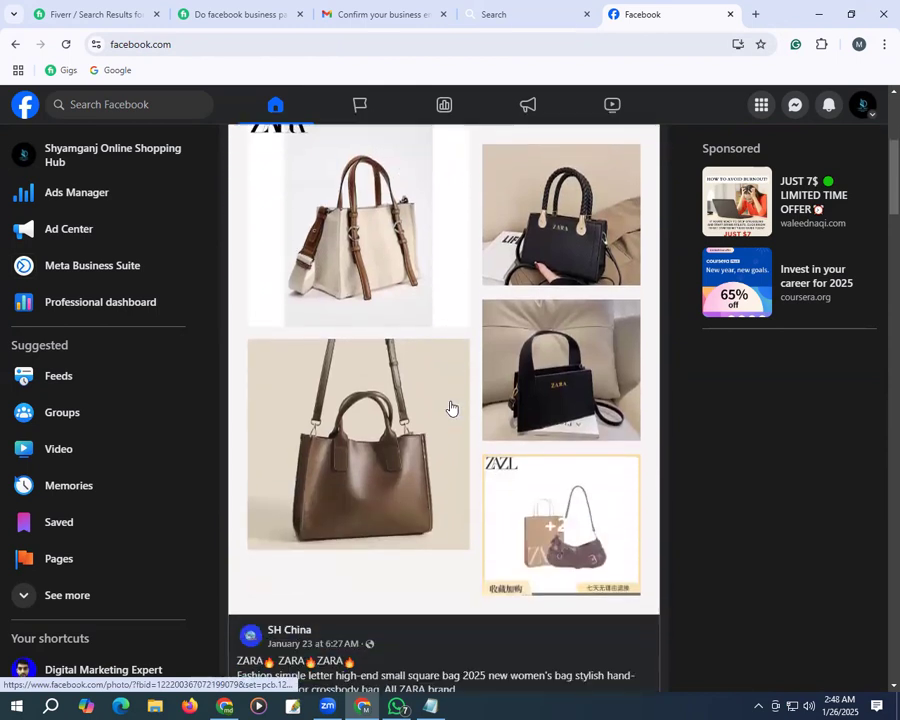
pyautogui.scroll(1, 450, 406)
pyautogui.scroll(-3, 449, 405)
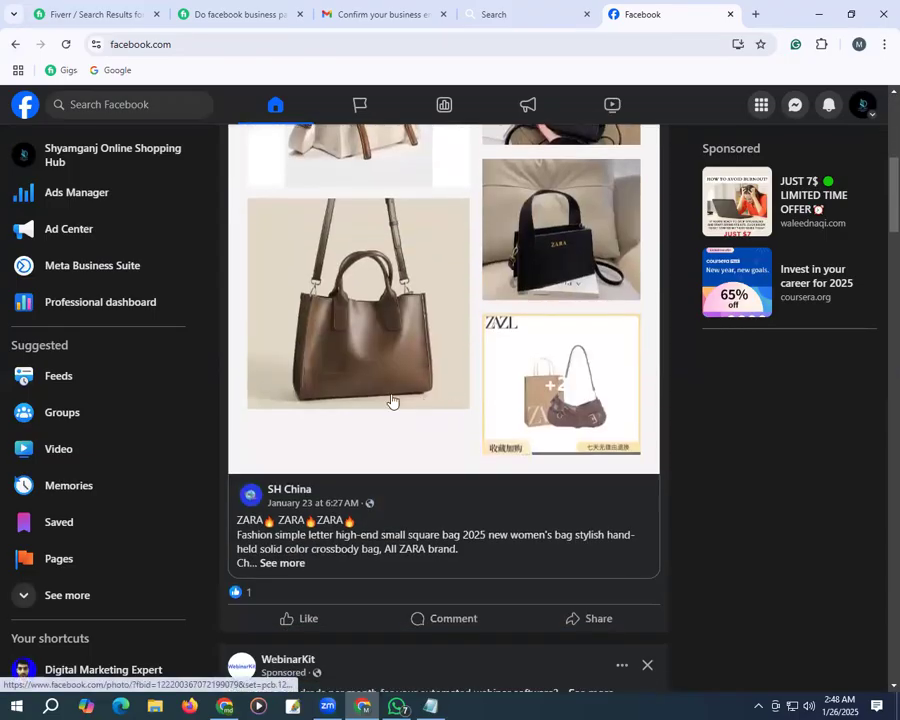
pyautogui.click(312, 619)
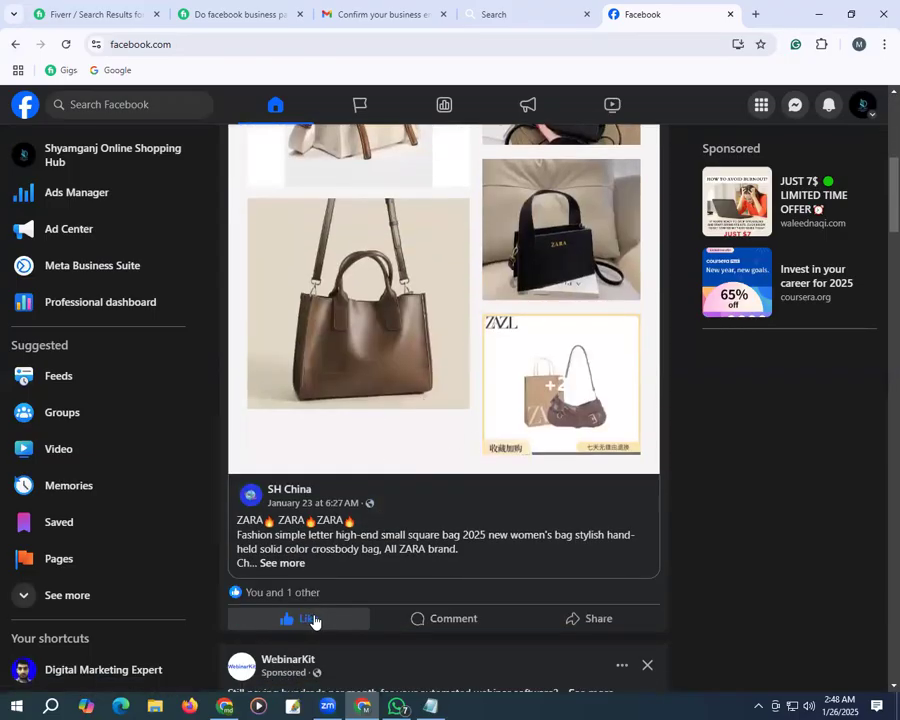
pyautogui.click(598, 619)
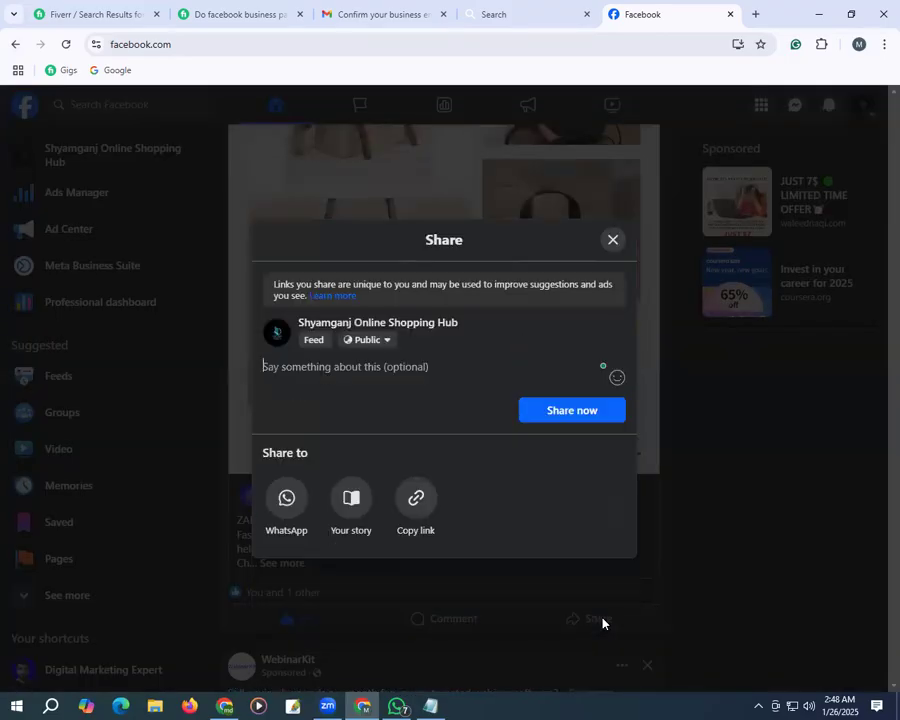
pyautogui.click(565, 411)
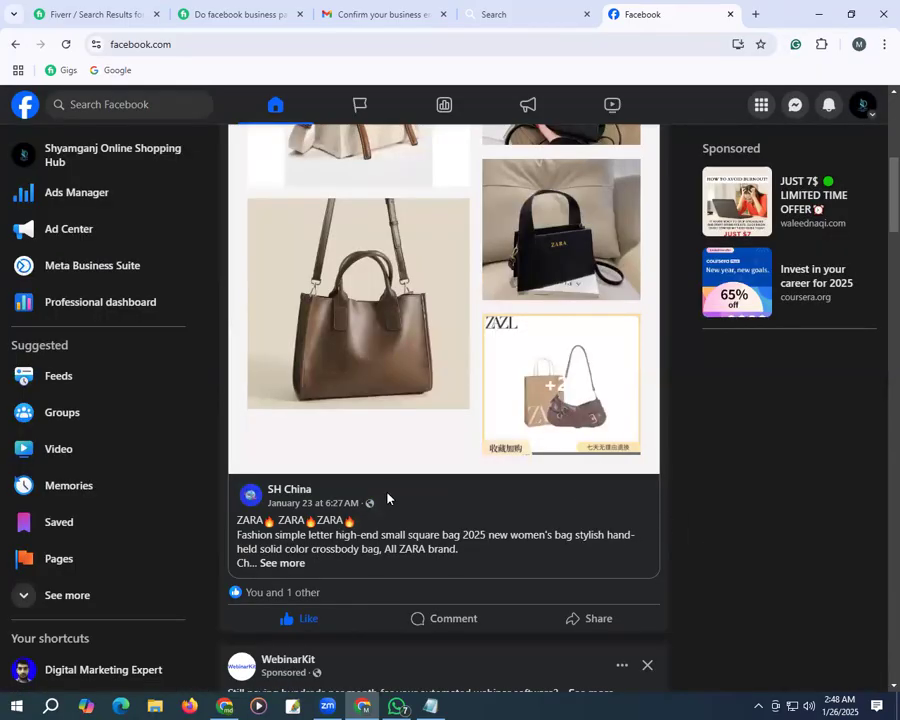
# Open the SH China page in a new tab, then like it and the suggested Women's Wear page.
pyautogui.rightClick(296, 494)
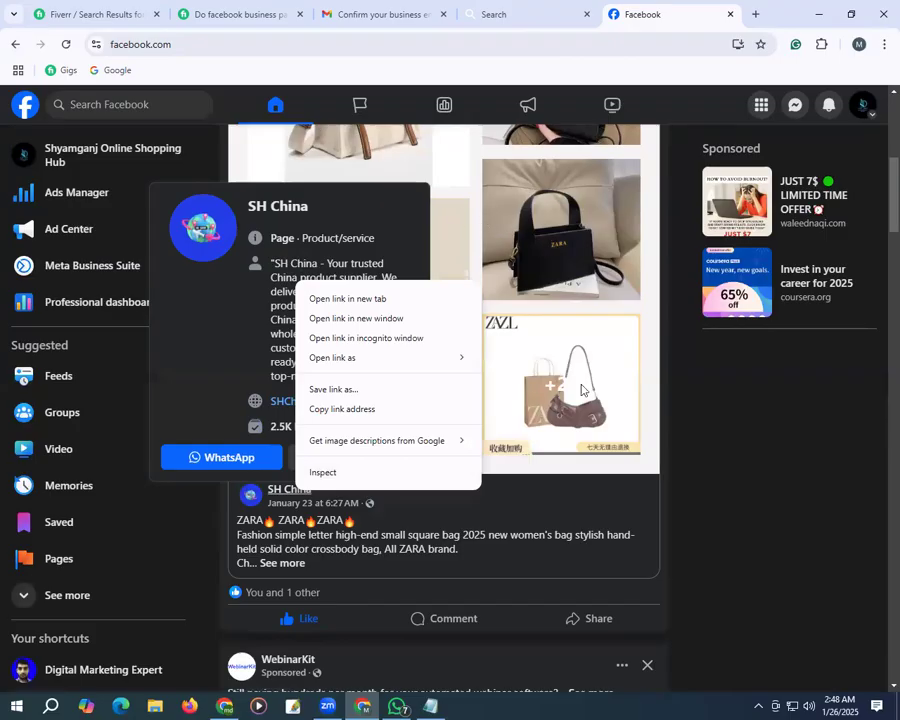
pyautogui.click(376, 299)
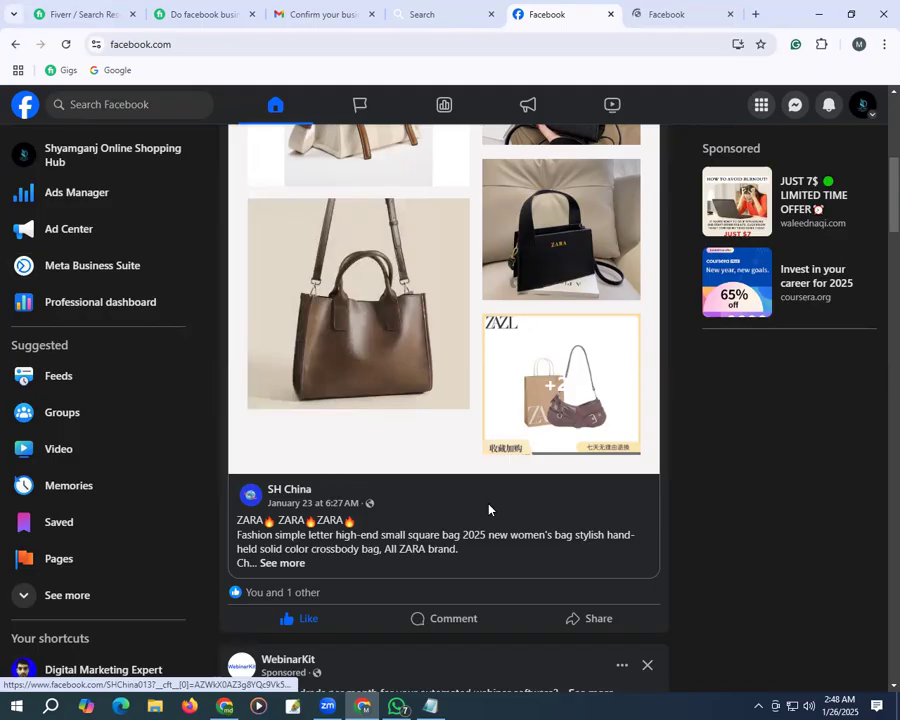
pyautogui.click(670, 18)
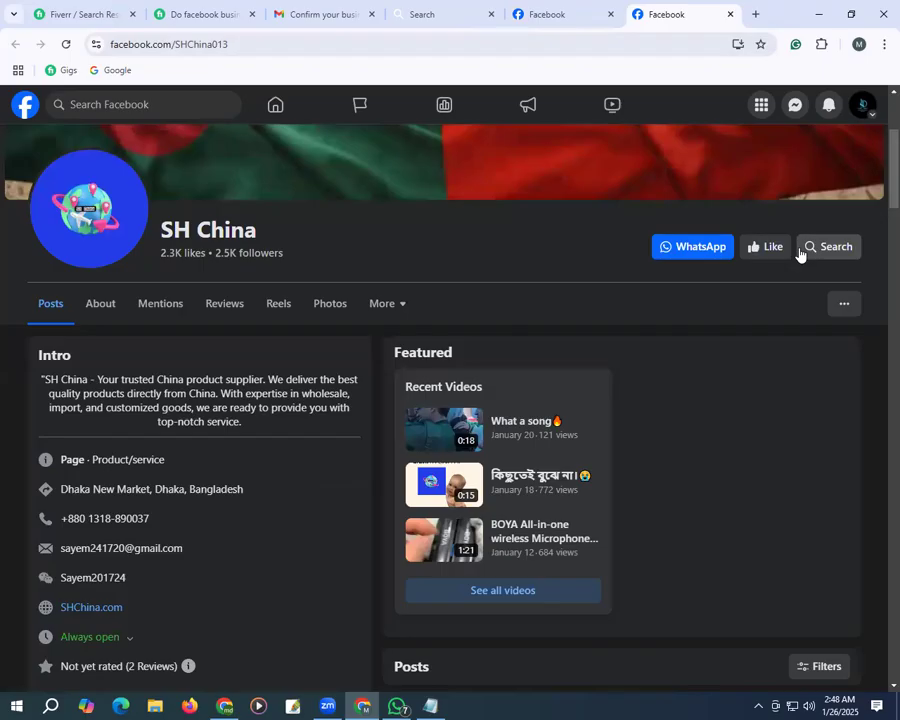
pyautogui.click(767, 255)
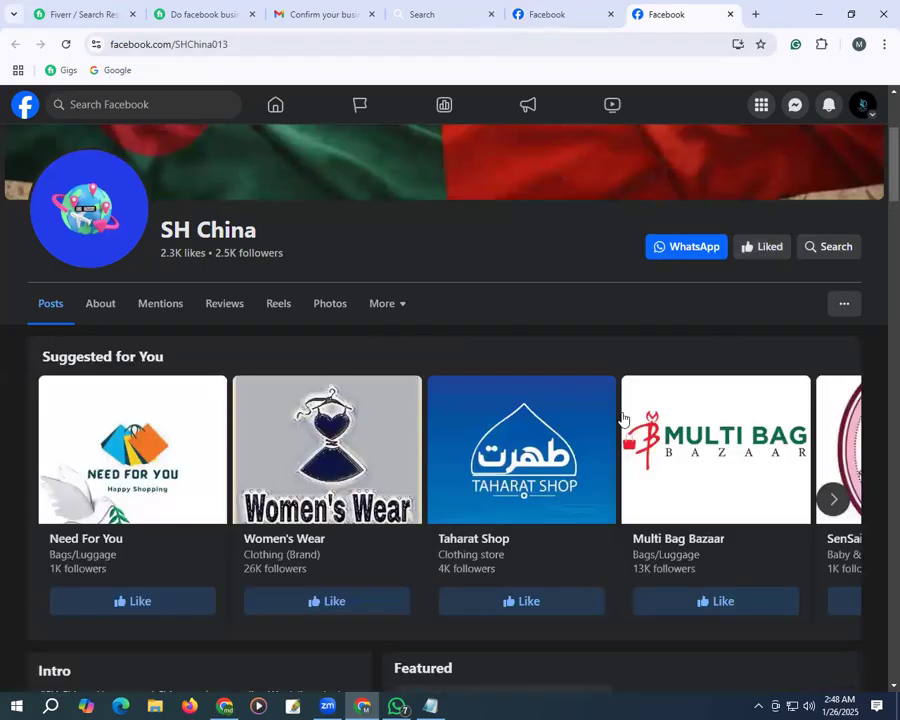
pyautogui.click(352, 612)
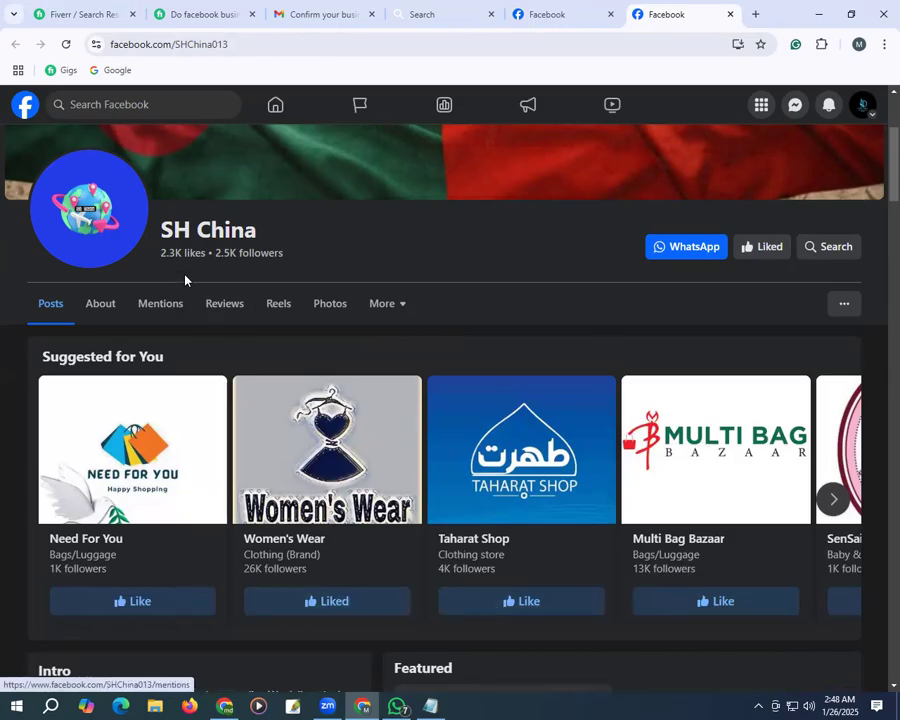
# Review SH China's contact and basic info in its About section, and go back to its posts.
pyautogui.click(101, 314)
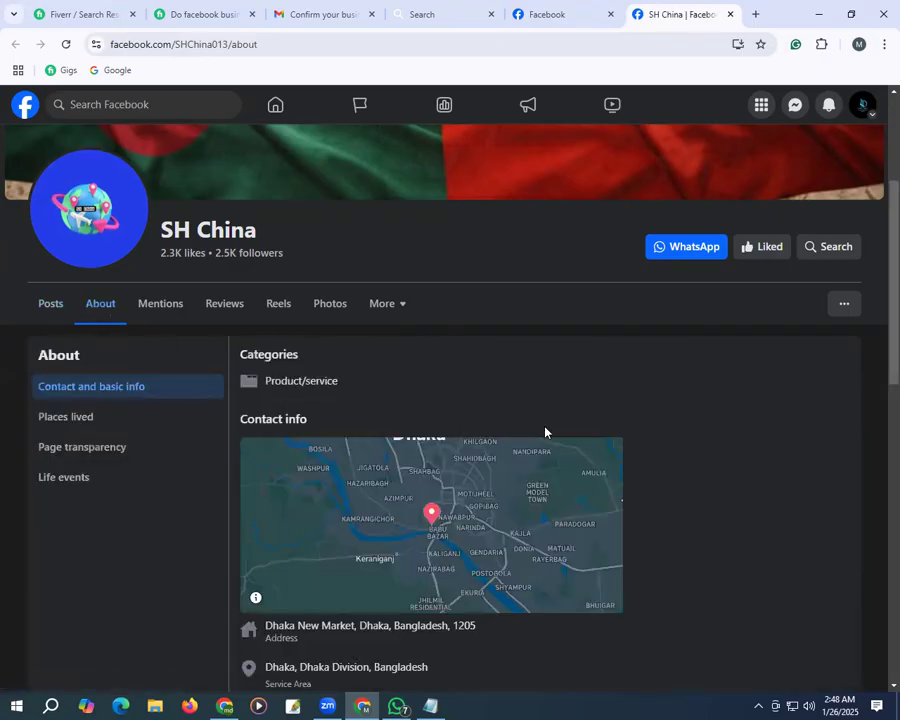
pyautogui.scroll(-2, 678, 522)
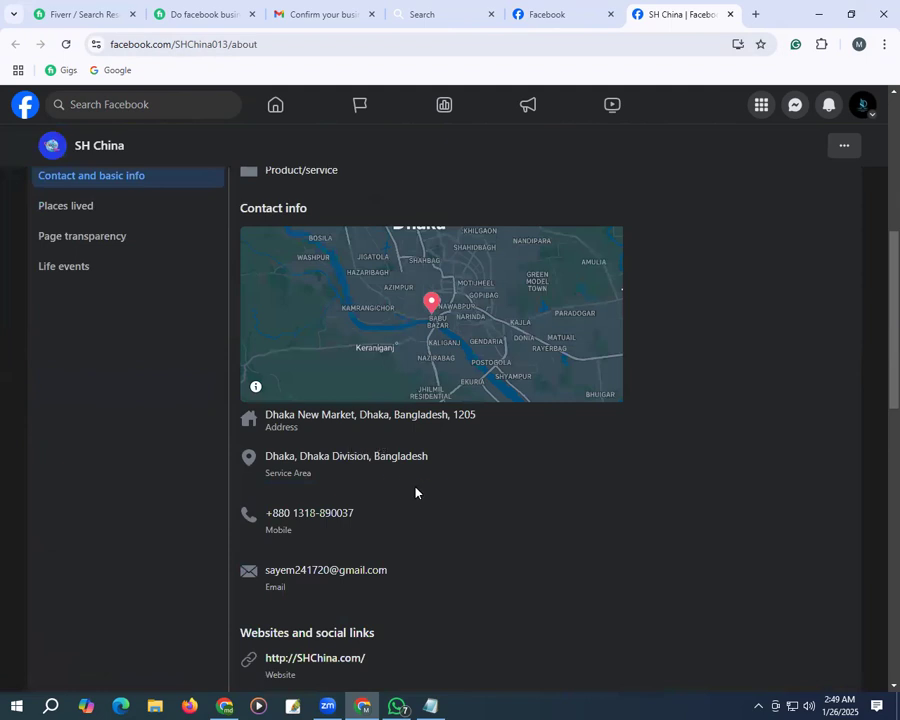
pyautogui.scroll(-3, 480, 532)
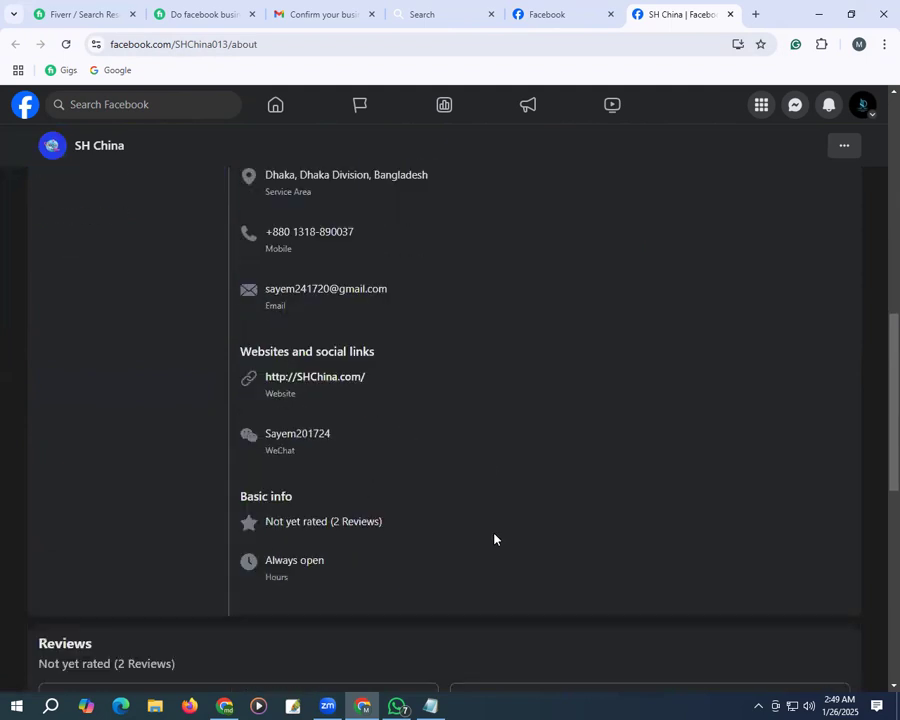
pyautogui.scroll(4, 494, 539)
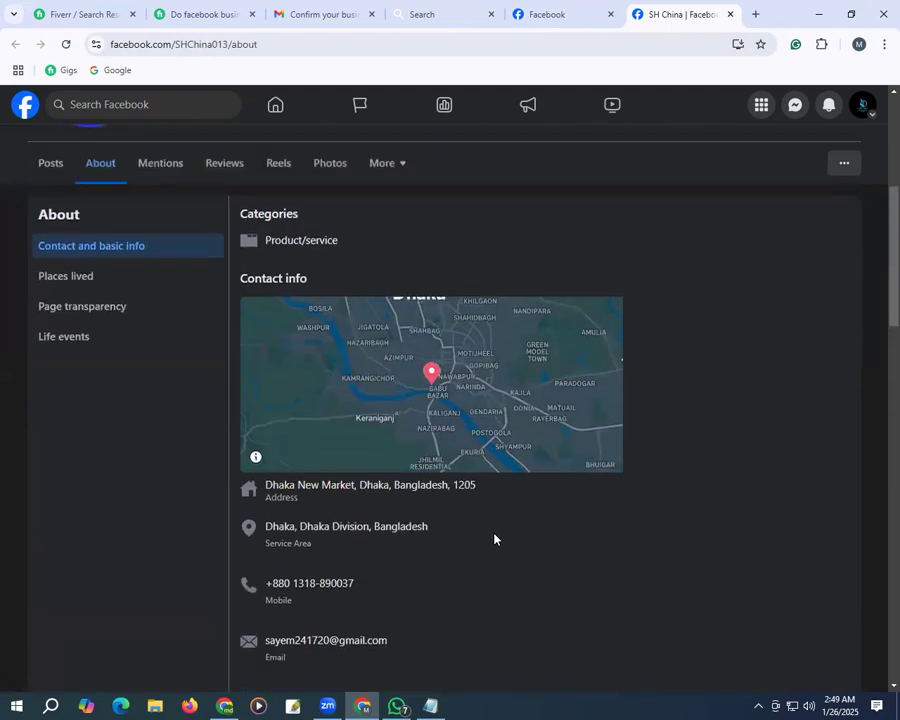
pyautogui.scroll(4, 493, 537)
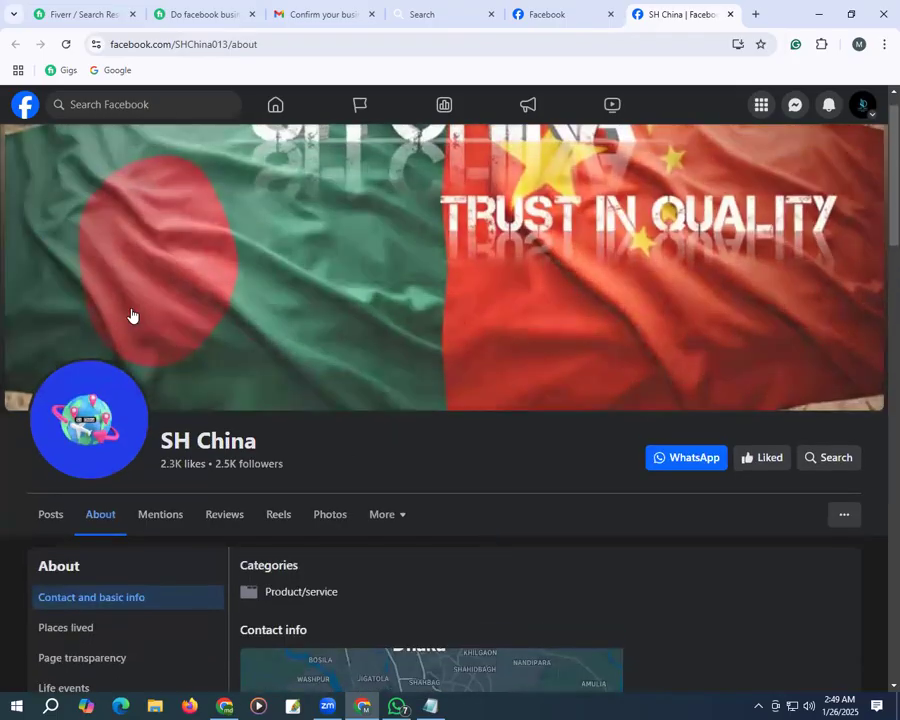
pyautogui.click(53, 515)
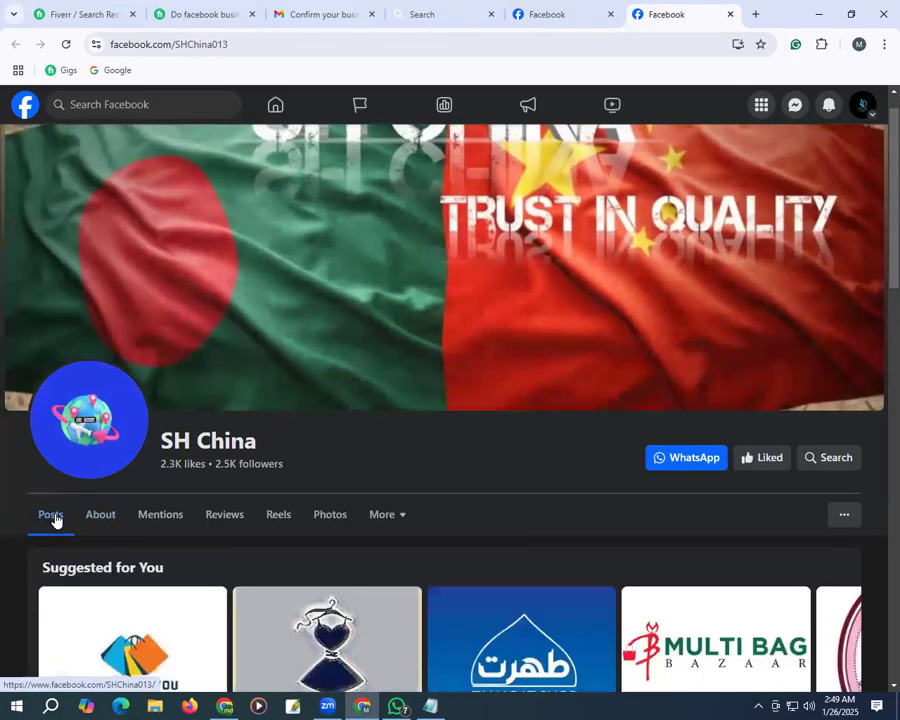
pyautogui.scroll(-3, 527, 543)
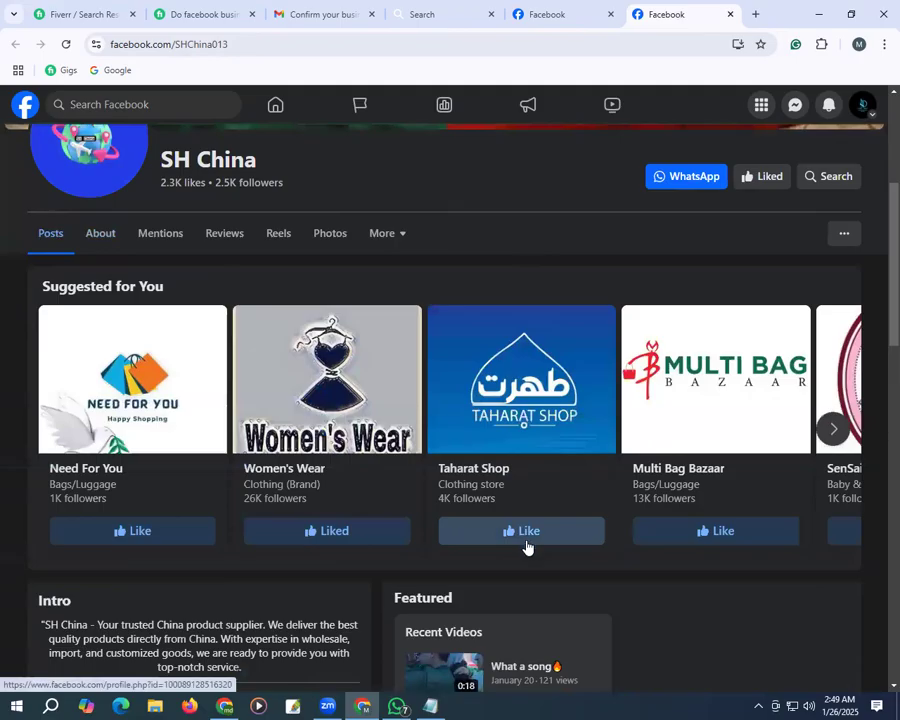
pyautogui.scroll(3, 524, 544)
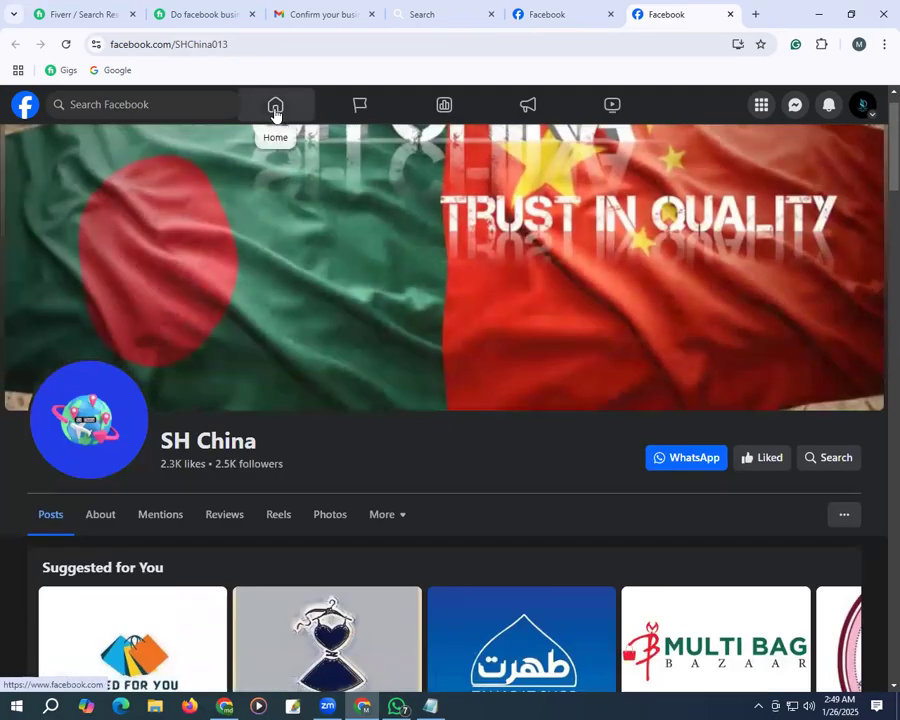
# Return to the home feed and check the handbag post shared by Shyamganj Online Shopping Hub.
pyautogui.click(275, 107)
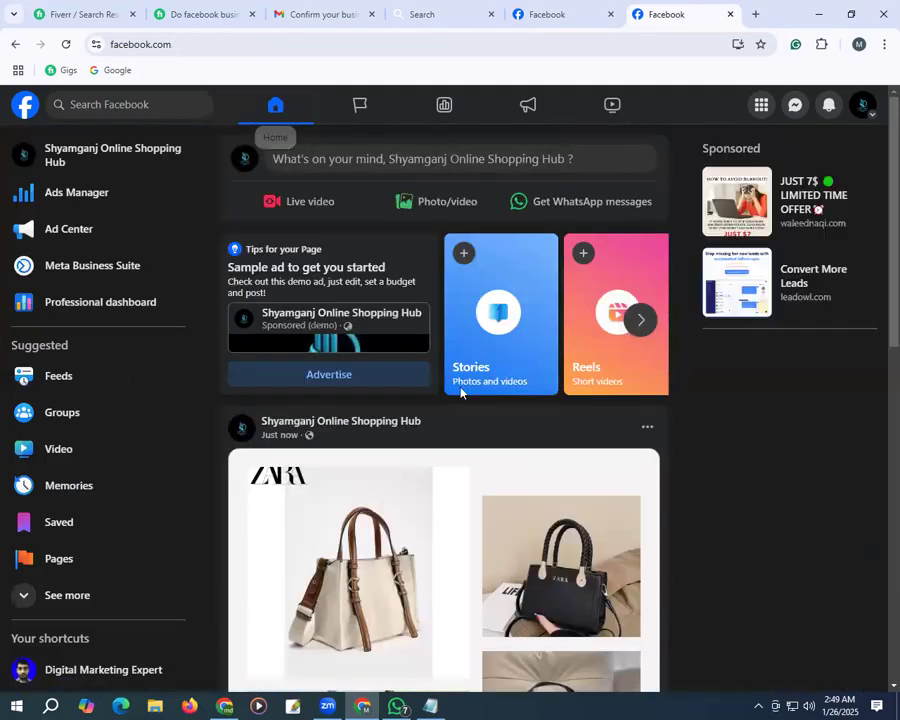
pyautogui.scroll(-1, 437, 526)
pyautogui.scroll(-3, 437, 526)
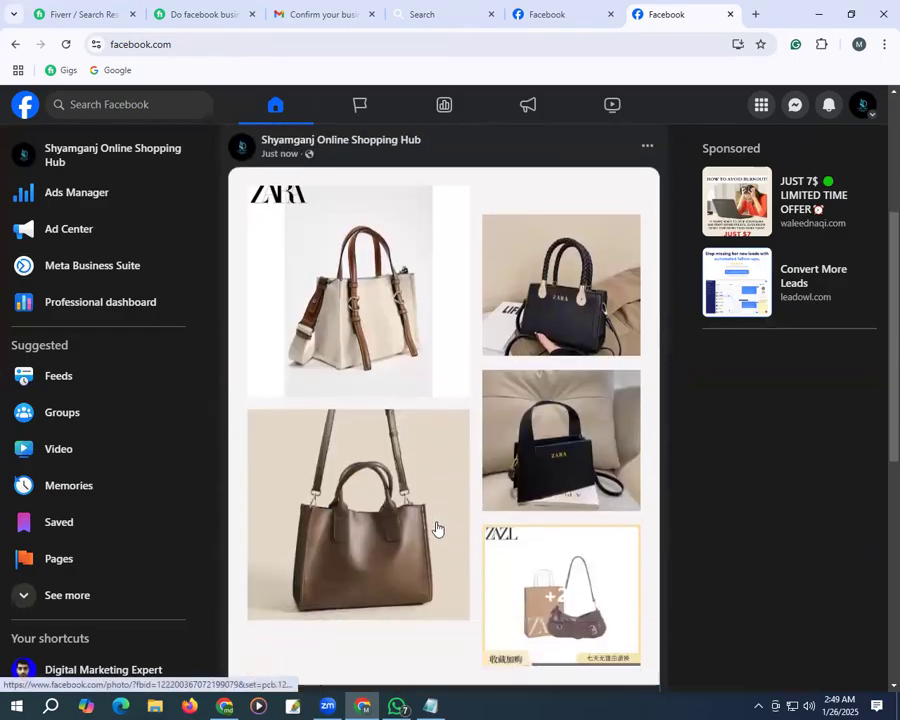
pyautogui.scroll(1, 435, 528)
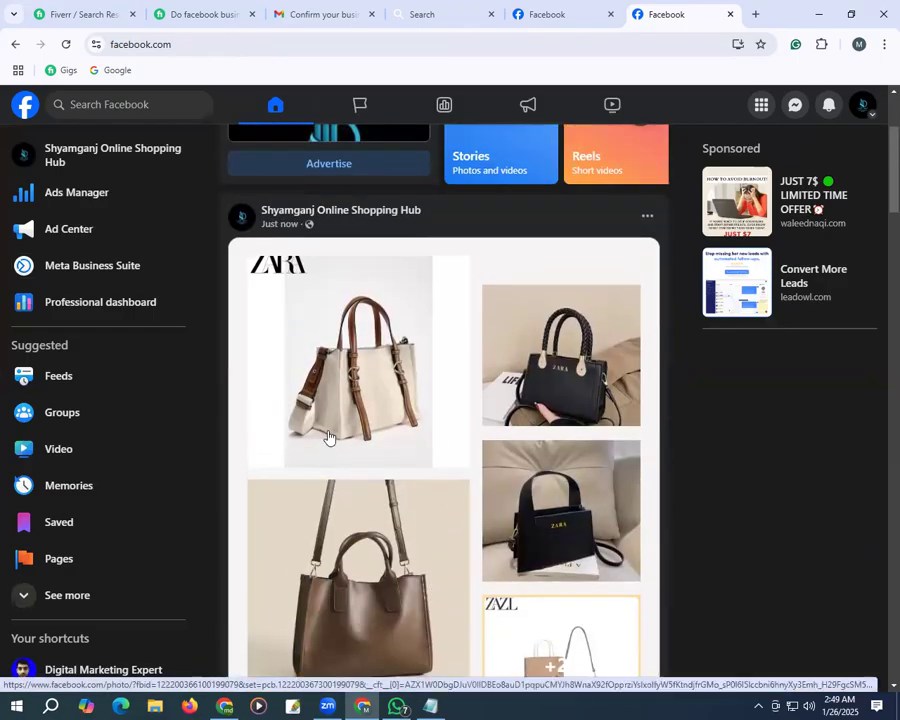
pyautogui.scroll(2, 444, 476)
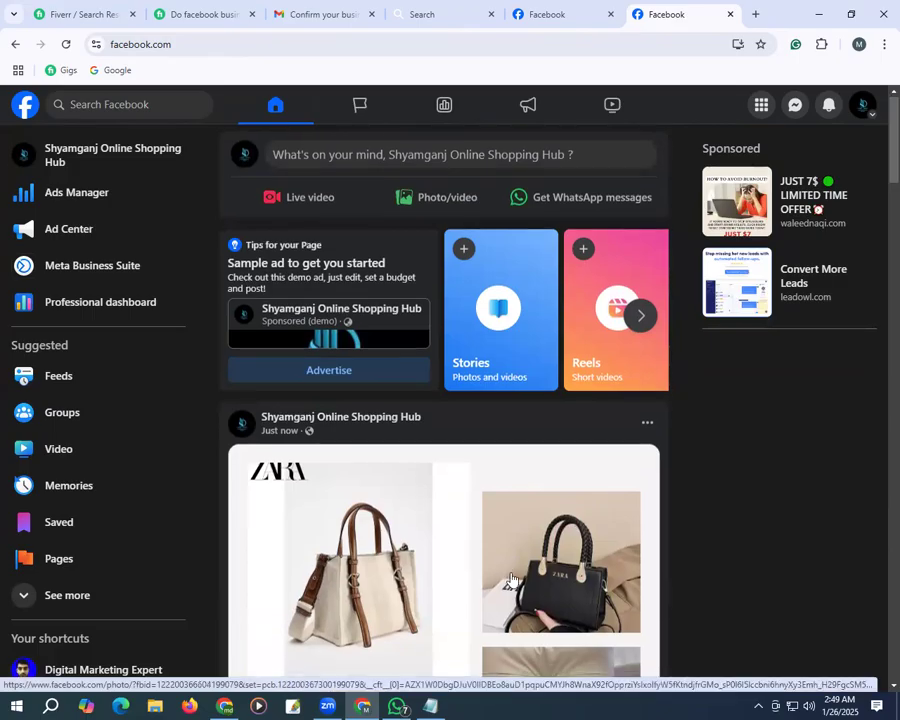
# Look further down the home feed through the suggested posts, sponsored ads and reels.
pyautogui.scroll(-3, 450, 490)
pyautogui.scroll(-5, 515, 588)
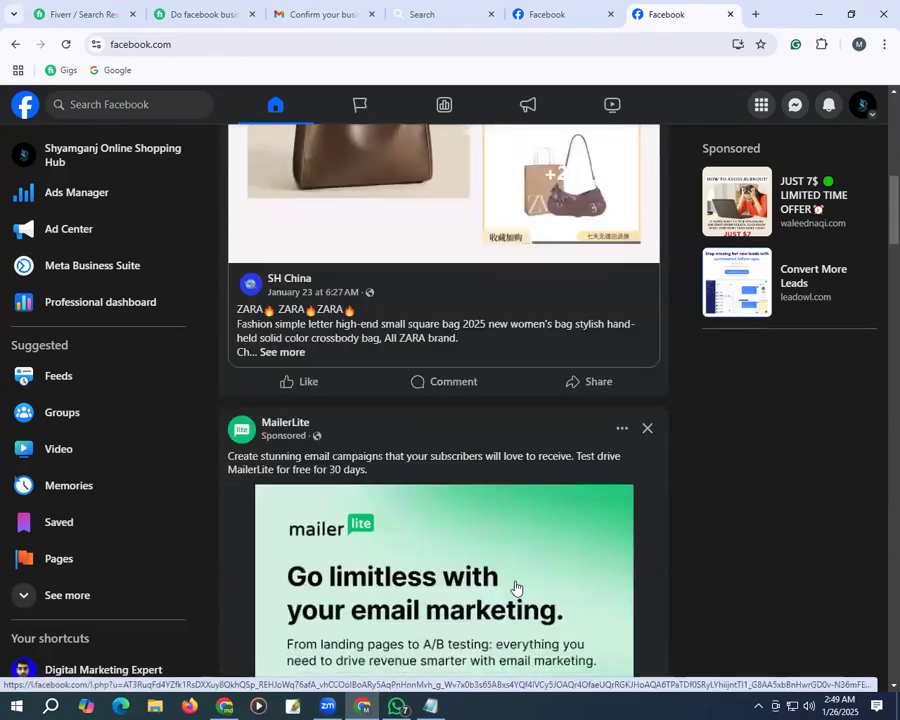
pyautogui.scroll(-4, 515, 588)
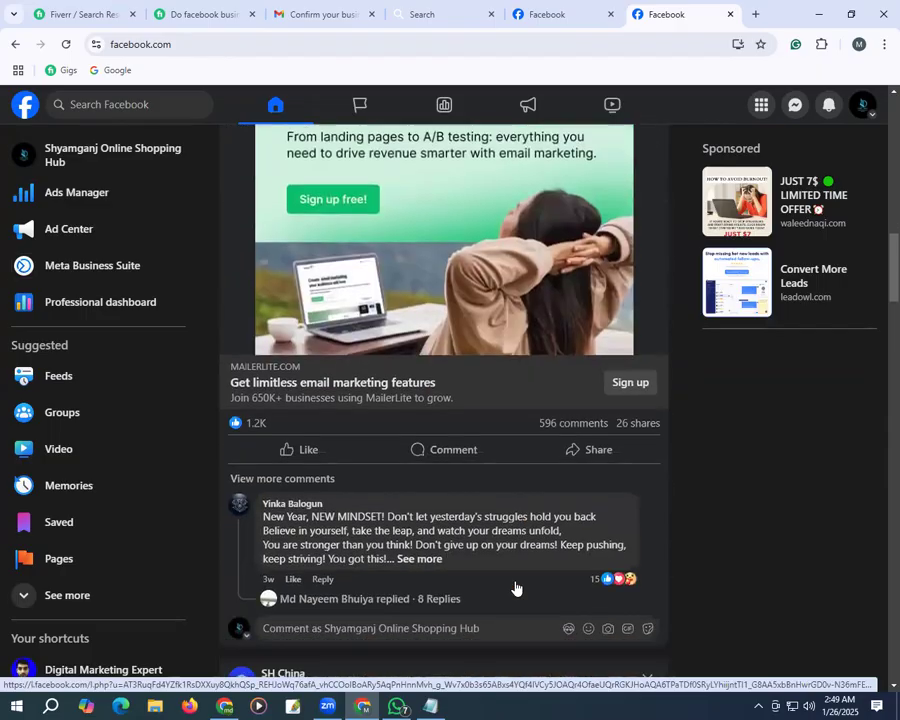
pyautogui.scroll(-3, 515, 583)
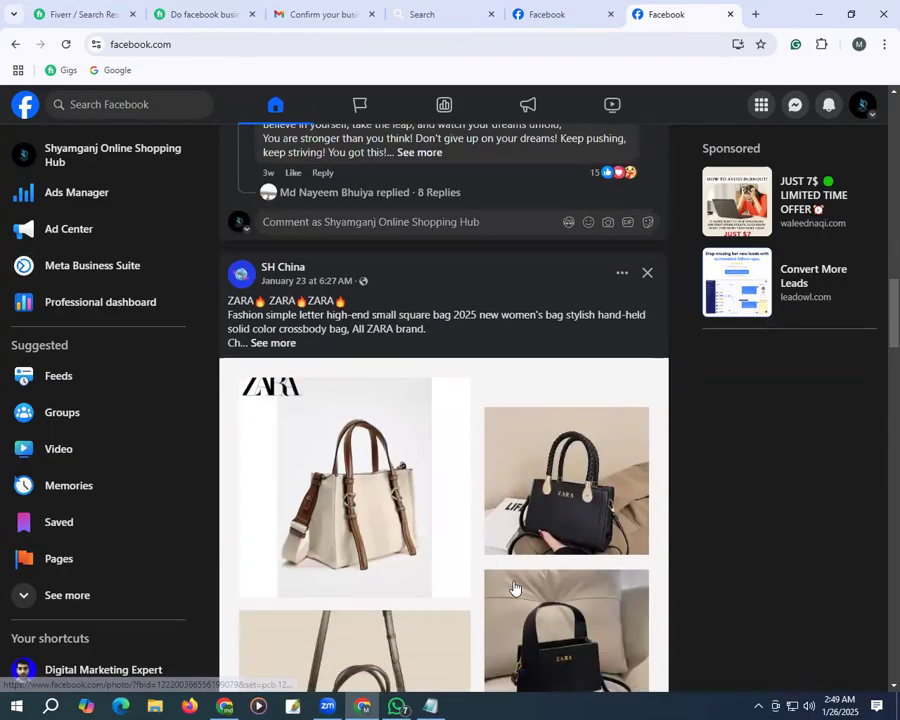
pyautogui.scroll(-4, 515, 588)
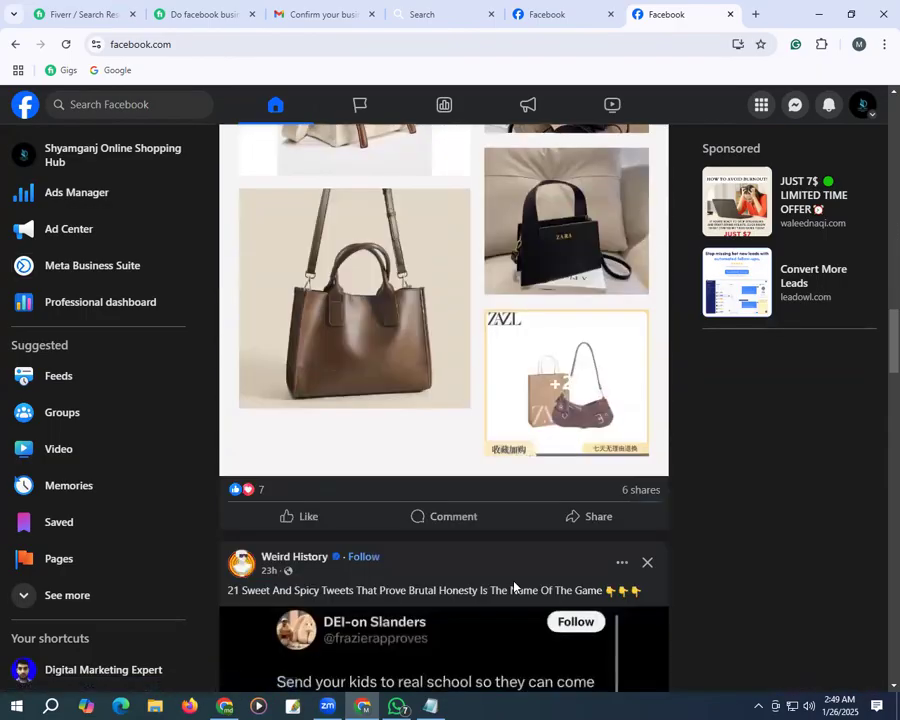
pyautogui.scroll(-2, 514, 588)
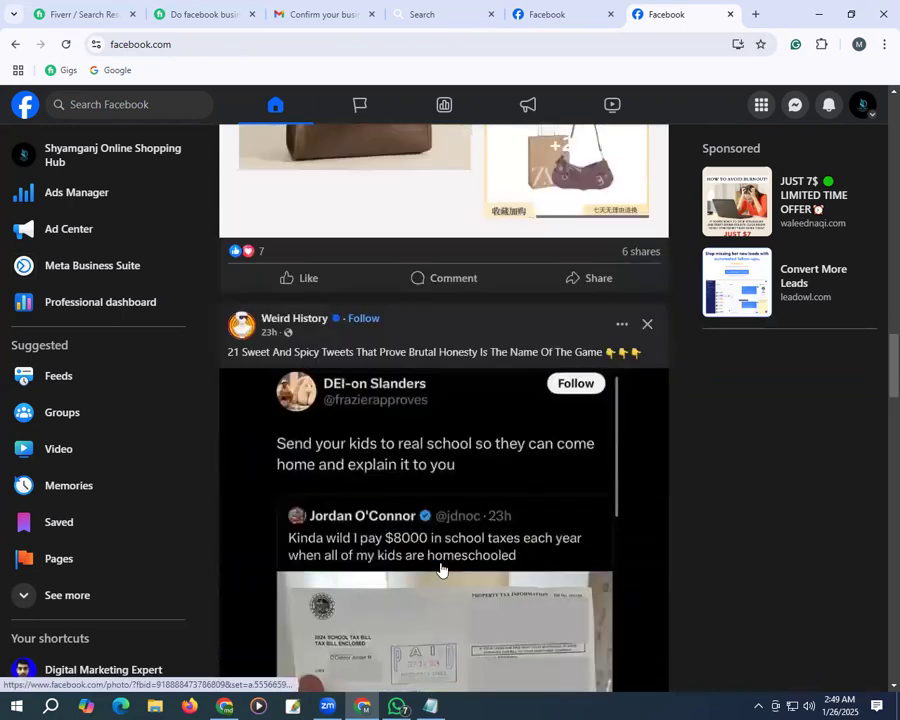
pyautogui.scroll(-4, 440, 569)
pyautogui.scroll(-3, 428, 457)
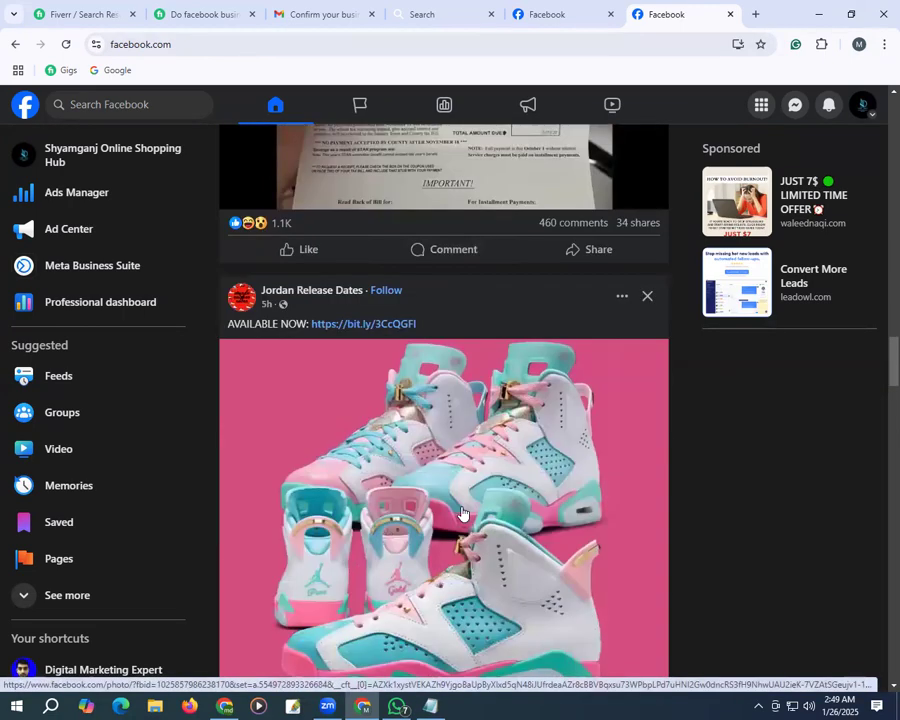
pyautogui.scroll(-3, 433, 486)
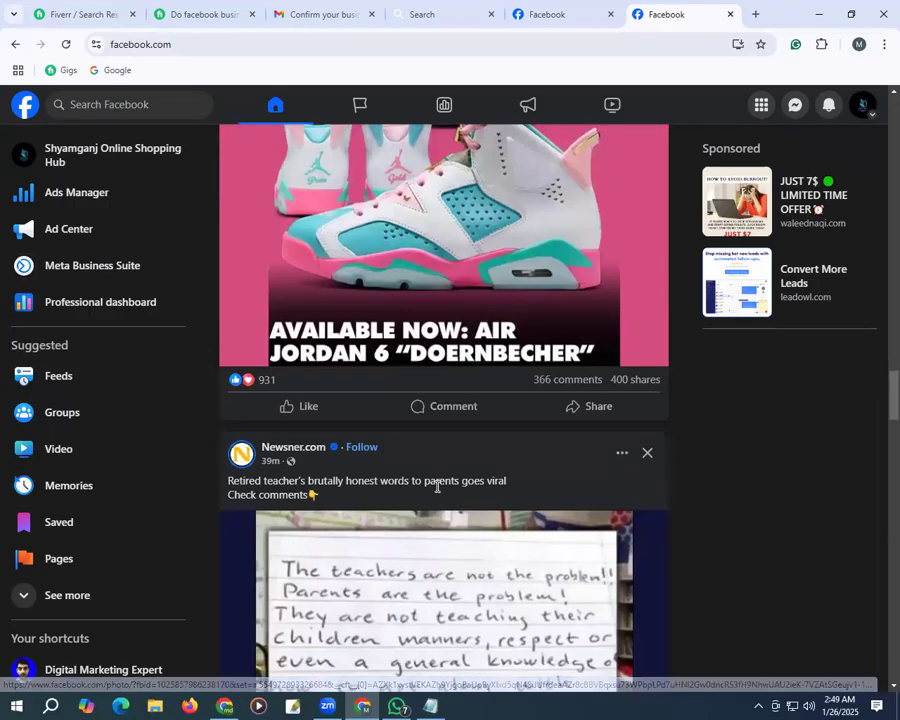
pyautogui.scroll(-2, 437, 490)
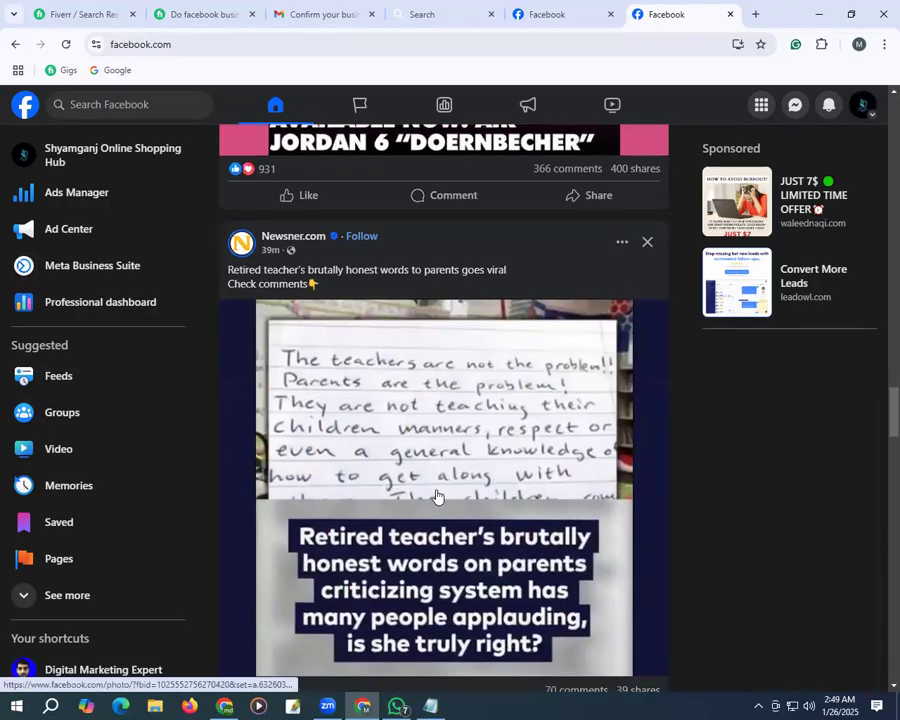
pyautogui.scroll(-2, 436, 497)
pyautogui.scroll(-7, 436, 497)
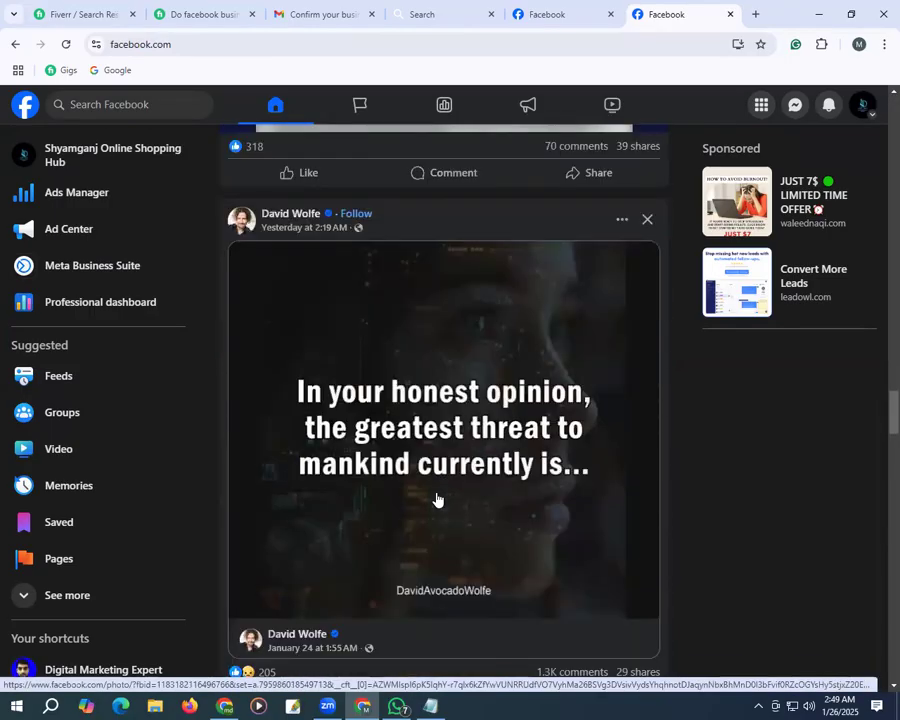
pyautogui.scroll(-7, 436, 499)
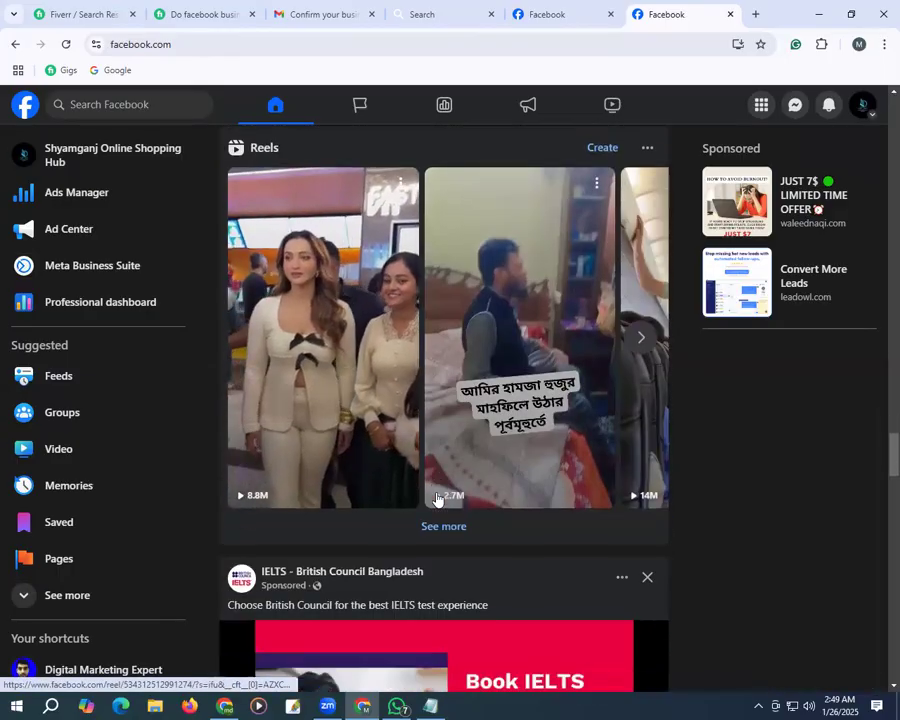
pyautogui.scroll(-4, 436, 499)
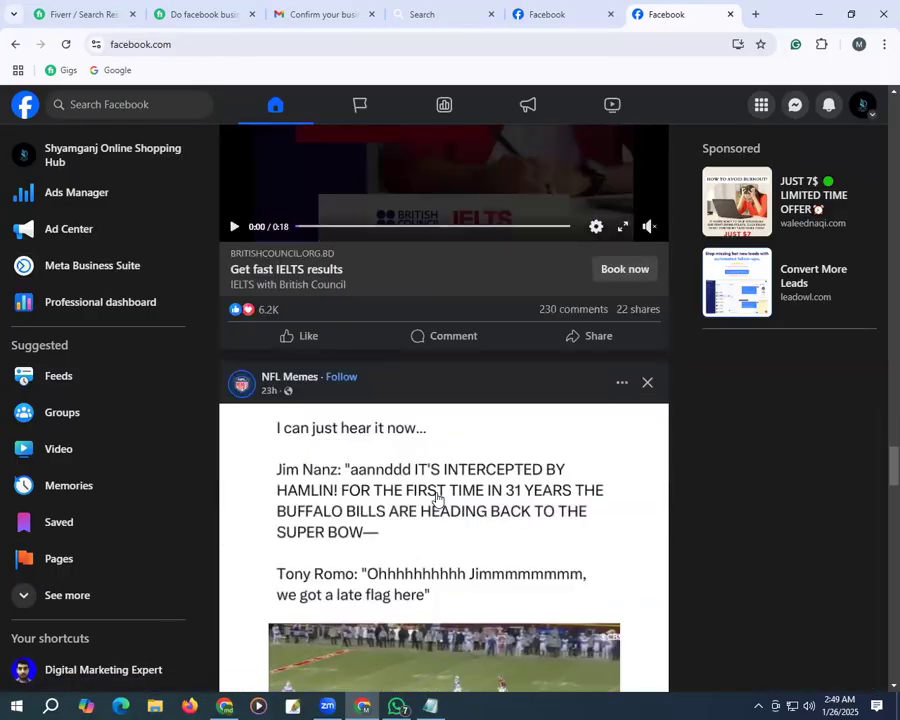
# Skim the remaining suggested posts in the home feed, and return to its beginning to view the Stories and Reels cards.
pyautogui.scroll(-1, 436, 499)
pyautogui.scroll(-2, 436, 499)
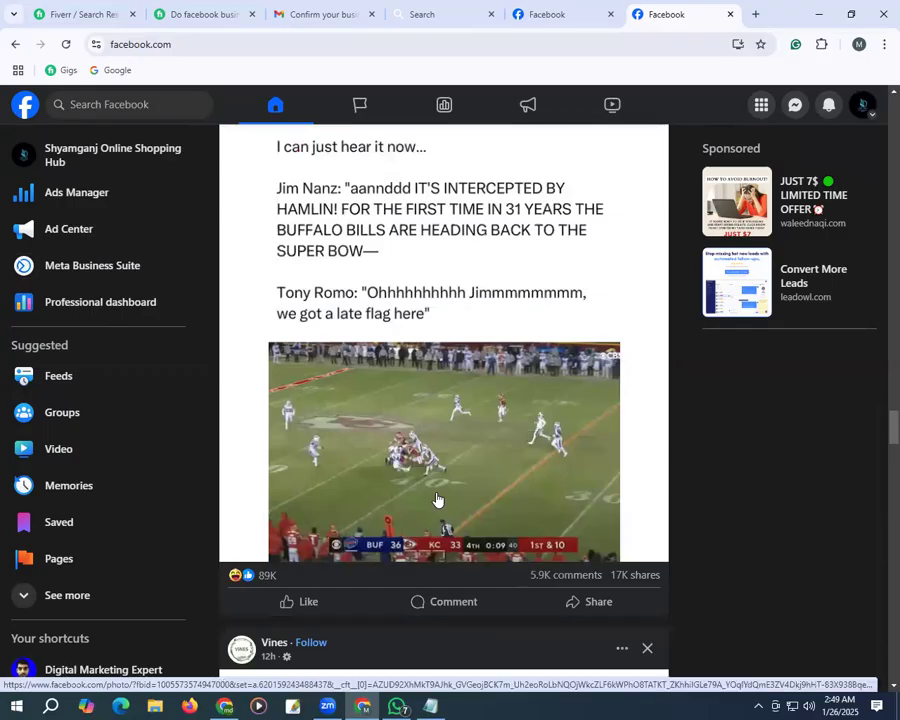
pyautogui.scroll(-5, 436, 499)
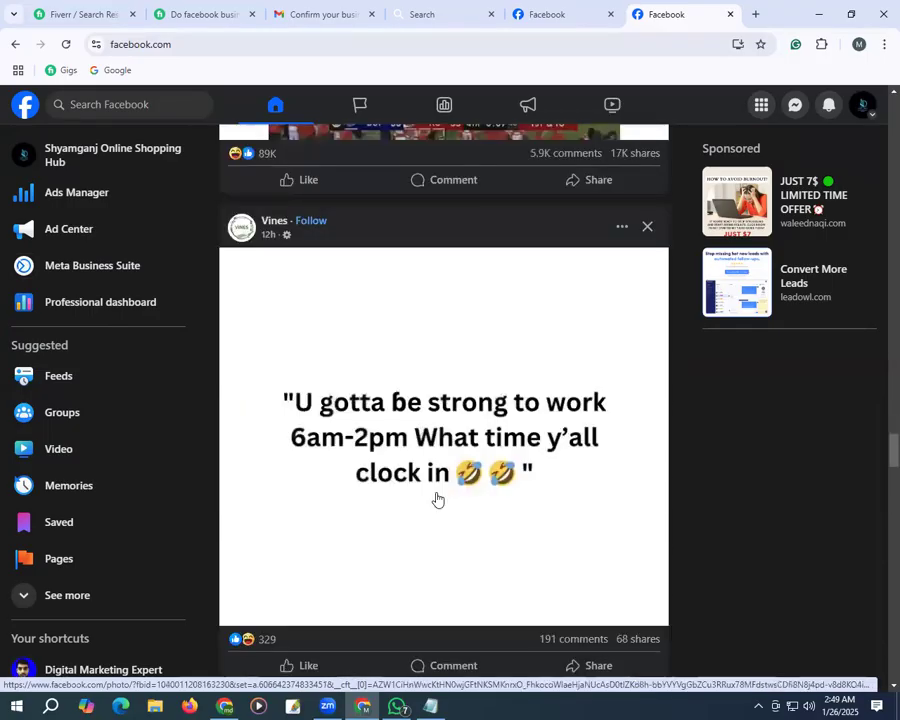
pyautogui.scroll(-3, 436, 424)
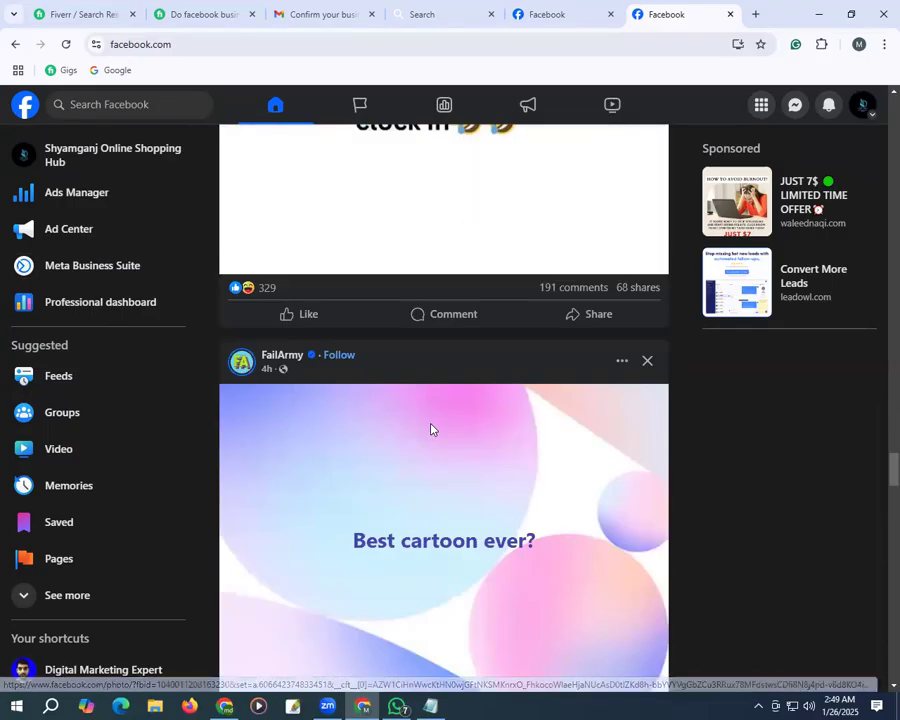
pyautogui.scroll(18, 431, 429)
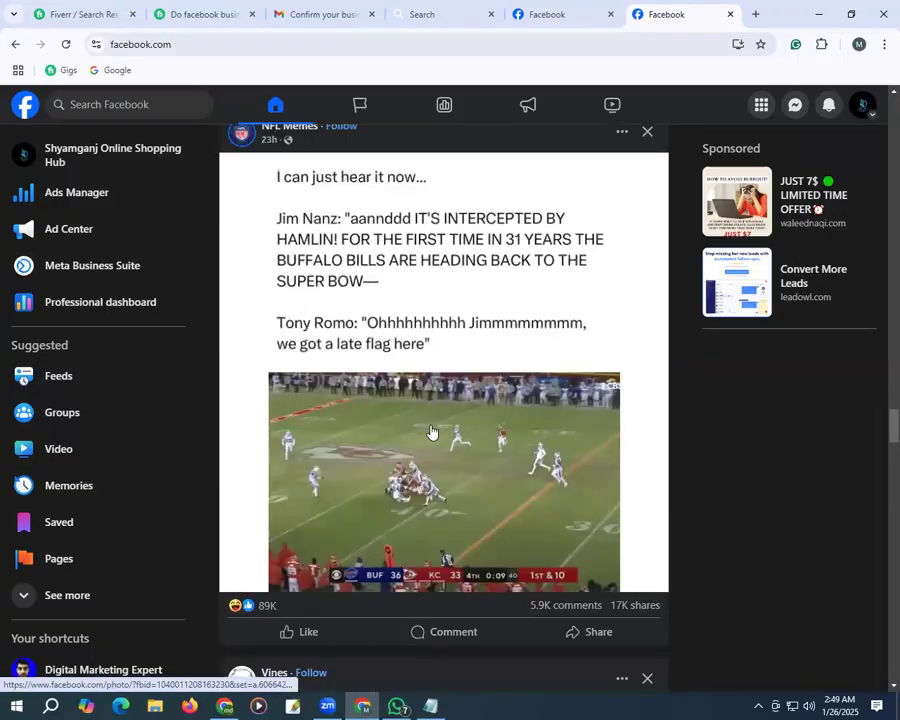
pyautogui.scroll(-20, 431, 432)
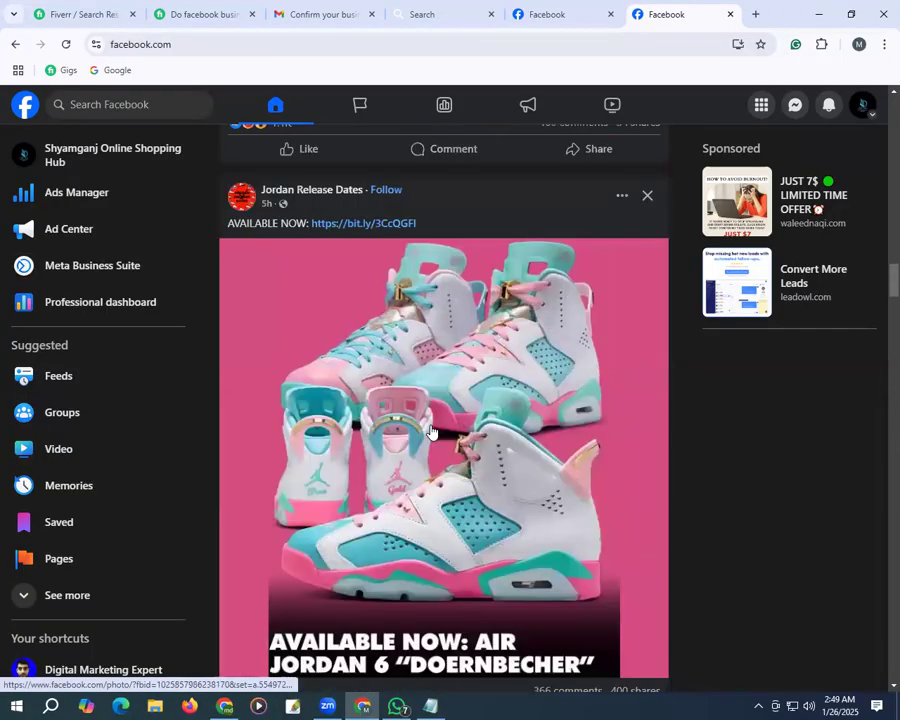
pyautogui.scroll(15, 434, 432)
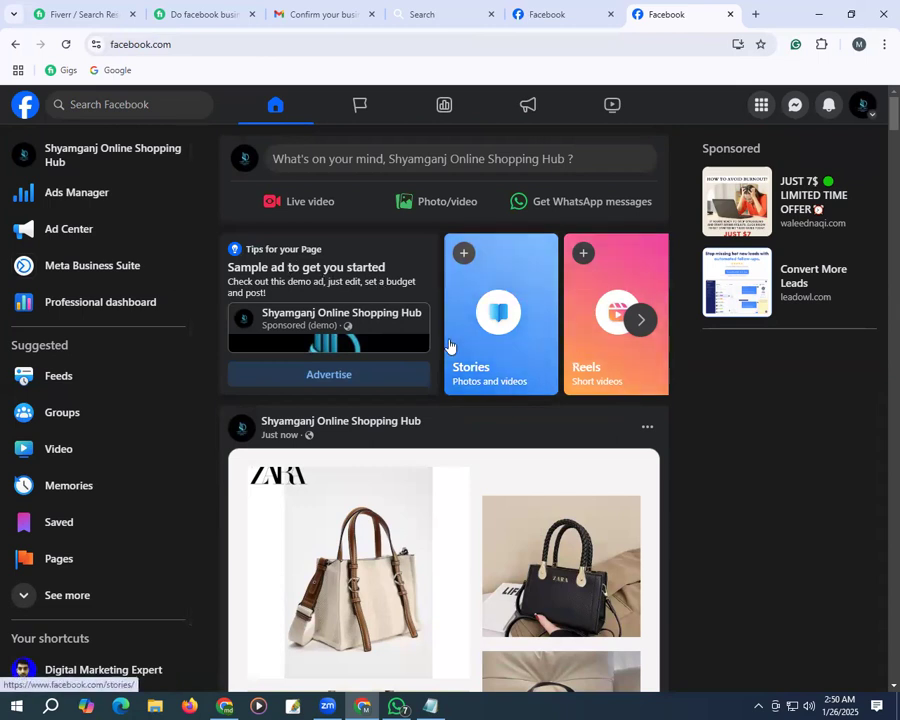
pyautogui.click(638, 319)
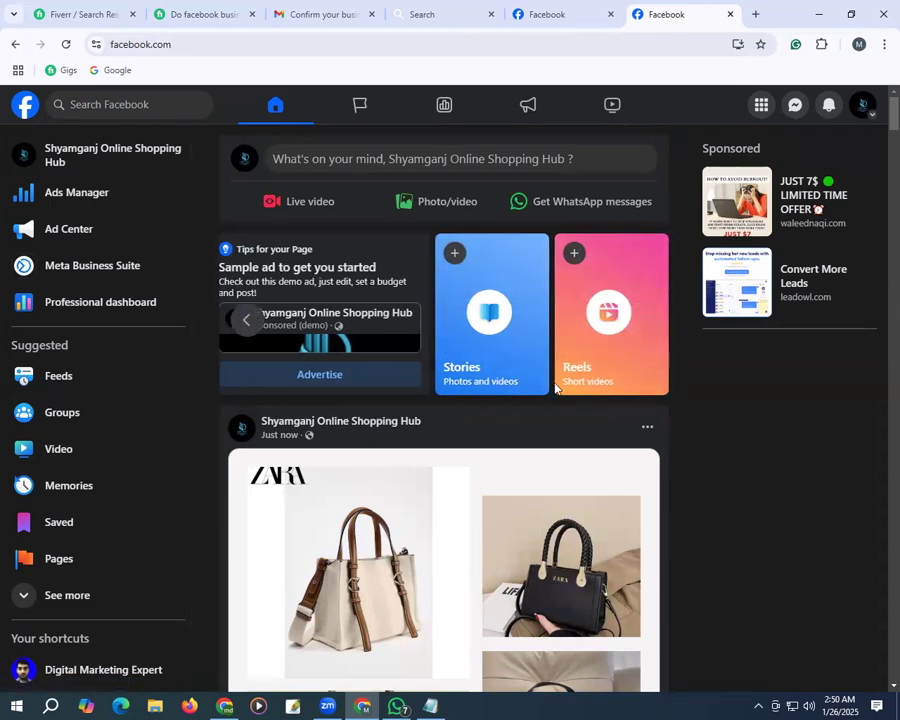